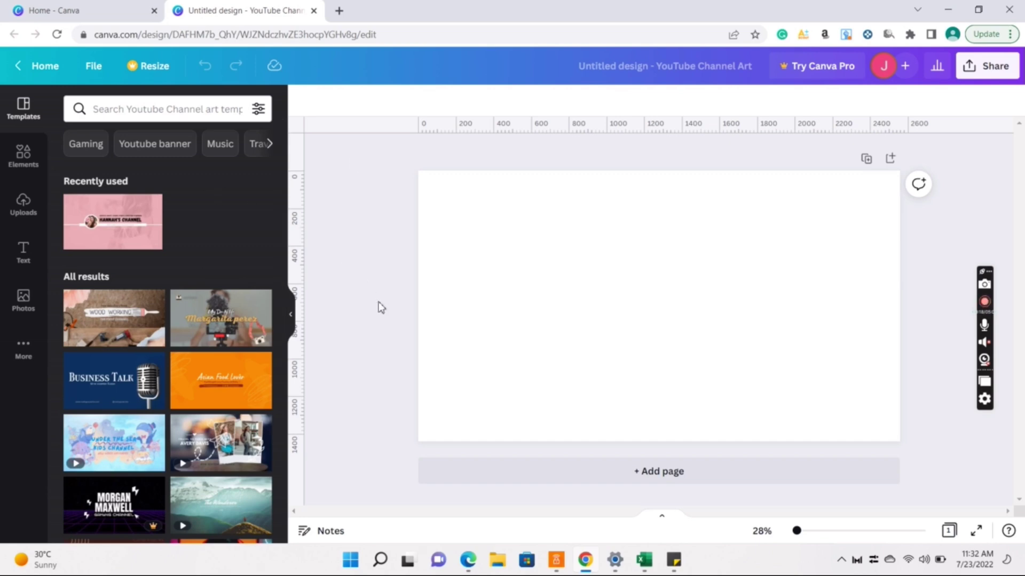
- Set the page background to the custom brown #947A5B using the colour picker
{"action": "left_click", "coordinate": [654, 267]}
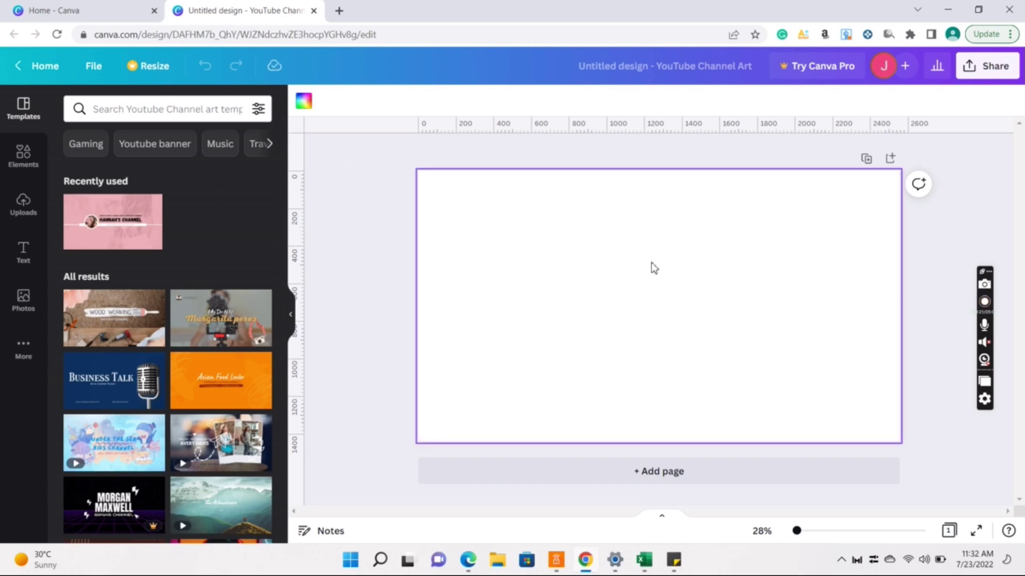
{"action": "left_click", "coordinate": [303, 101]}
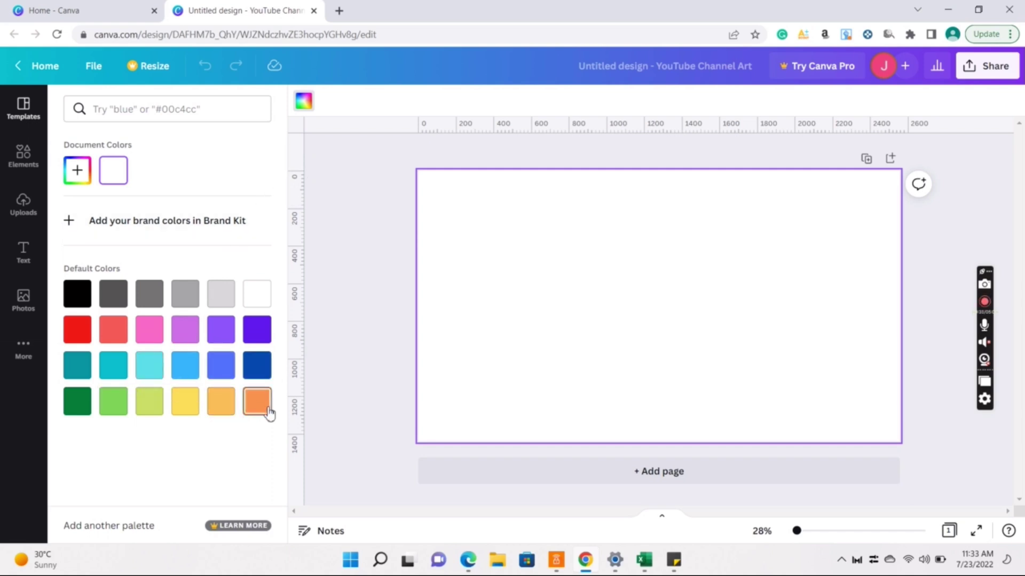
{"action": "left_click", "coordinate": [186, 304]}
{"action": "left_click", "coordinate": [79, 171]}
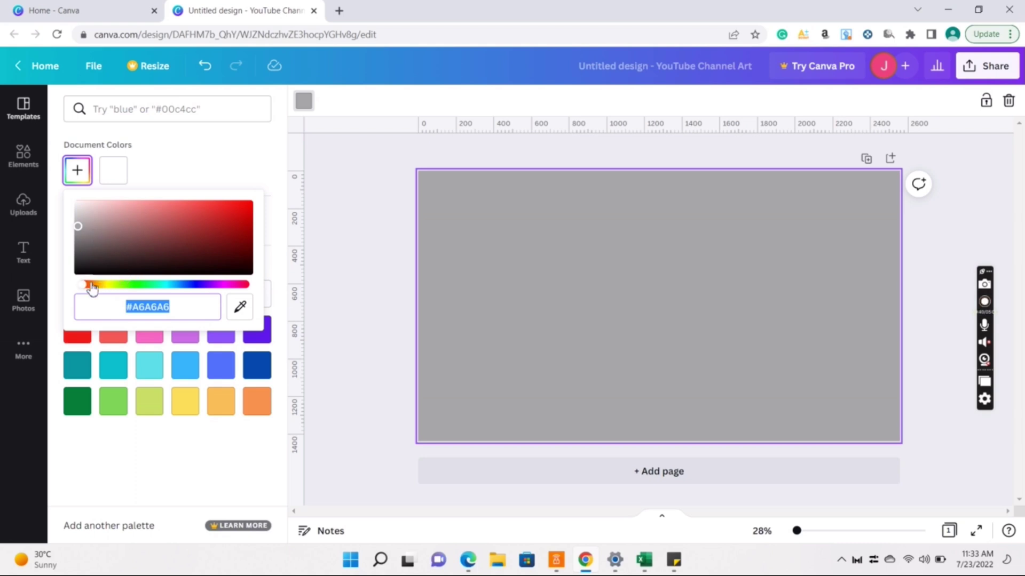
{"action": "left_click_drag", "start_coordinate": [93, 289], "coordinate": [99, 291]}
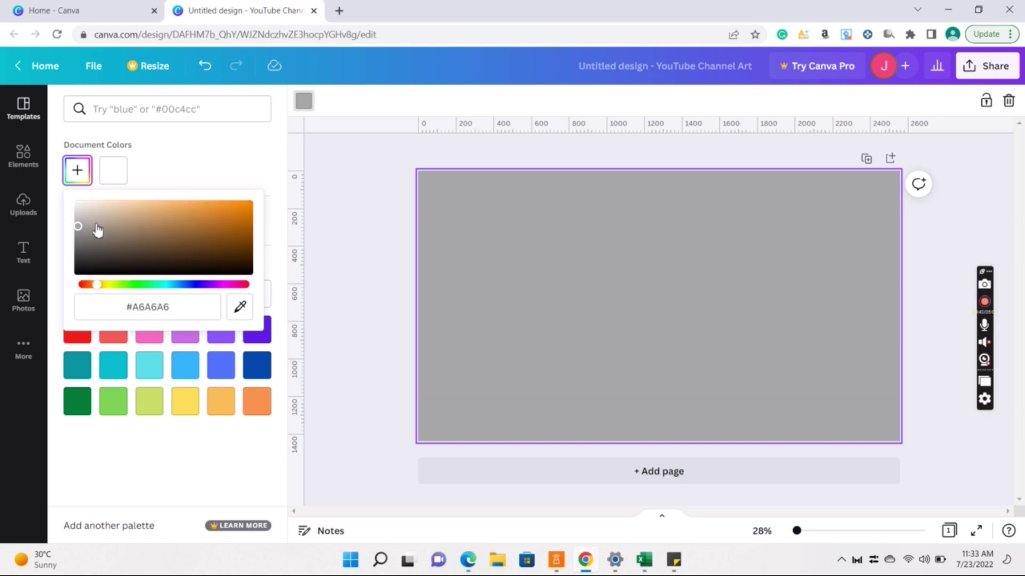
{"action": "left_click_drag", "start_coordinate": [78, 227], "coordinate": [143, 232]}
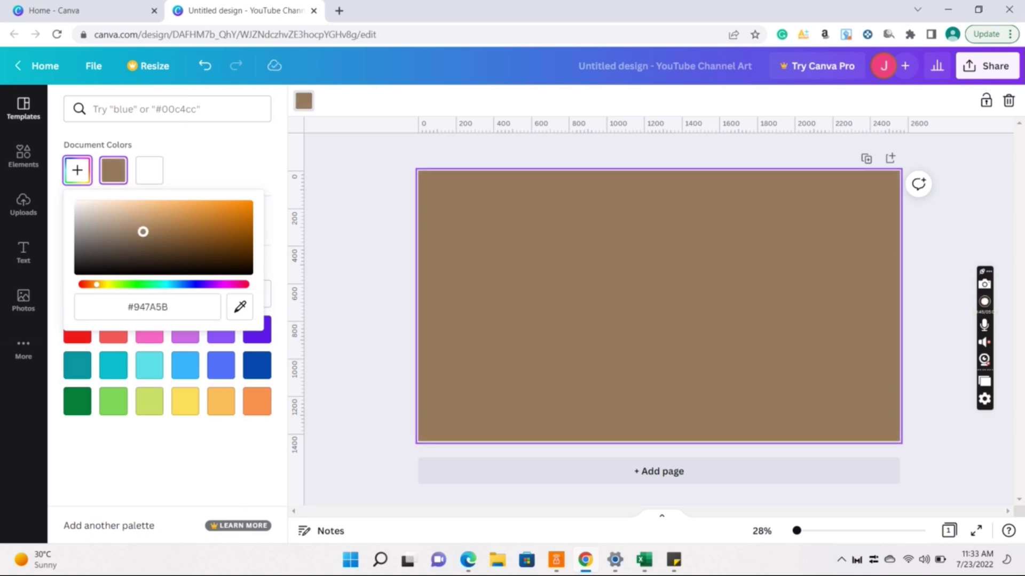
{"action": "left_click", "coordinate": [380, 270]}
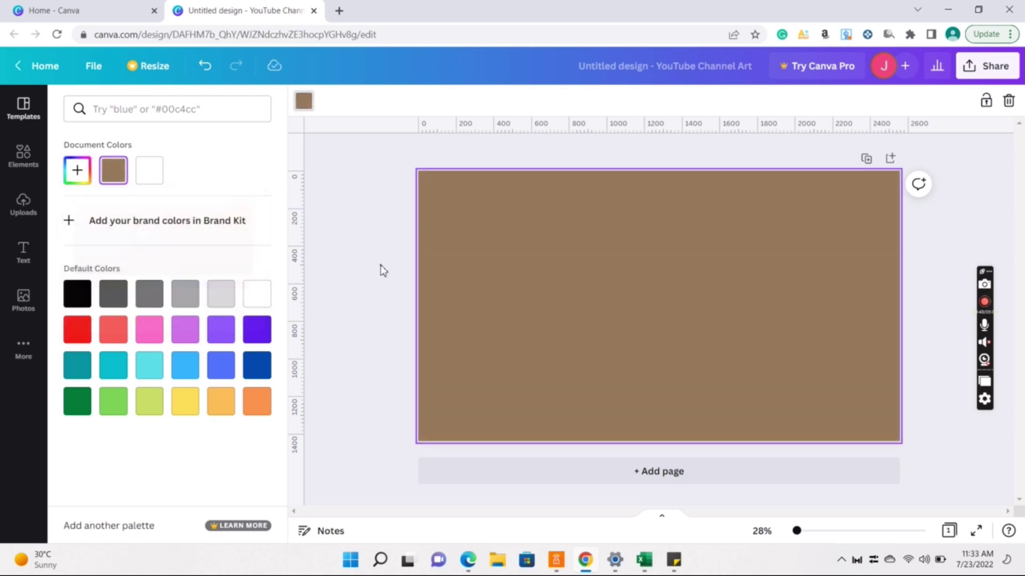
{"action": "left_click", "coordinate": [381, 265]}
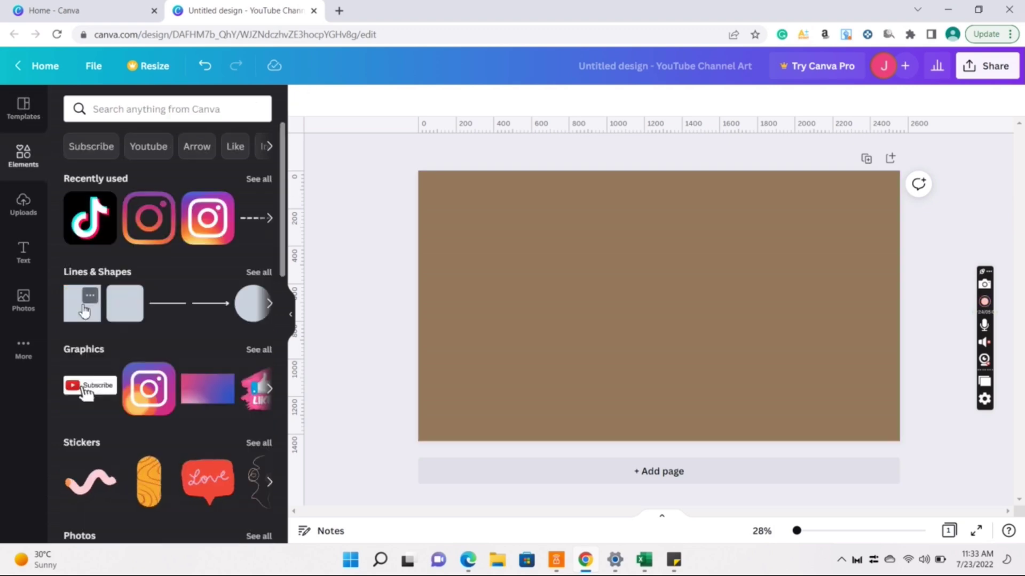
- Add a square from Lines & Shapes and resize it to about 432 px at the page centre
{"action": "left_click", "coordinate": [83, 310]}
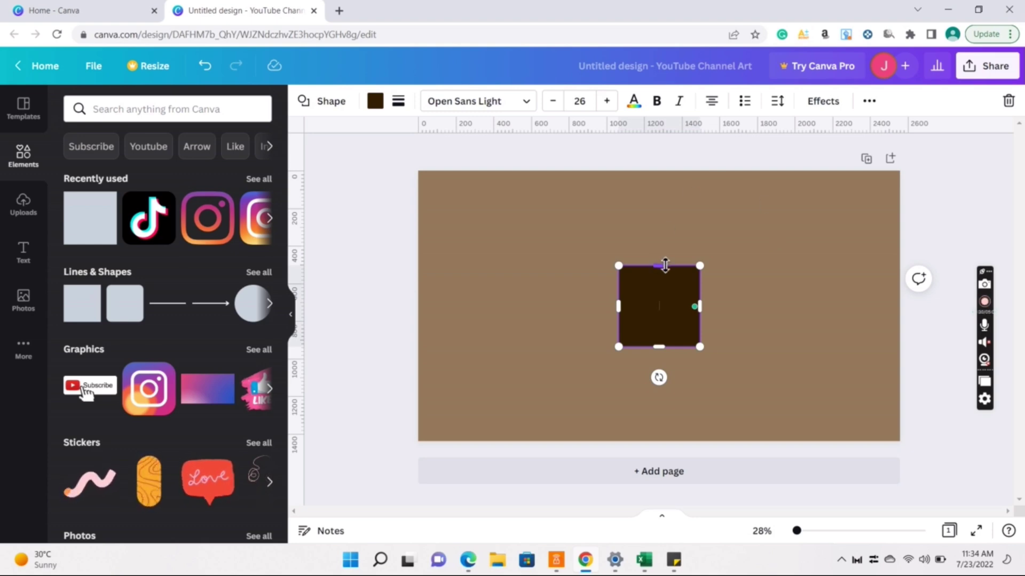
{"action": "mouse_move", "coordinate": [665, 265]}
{"action": "left_mouse_down"}
{"action": "mouse_move", "coordinate": [664, 239]}
{"action": "mouse_move", "coordinate": [668, 267]}
{"action": "left_mouse_up"}
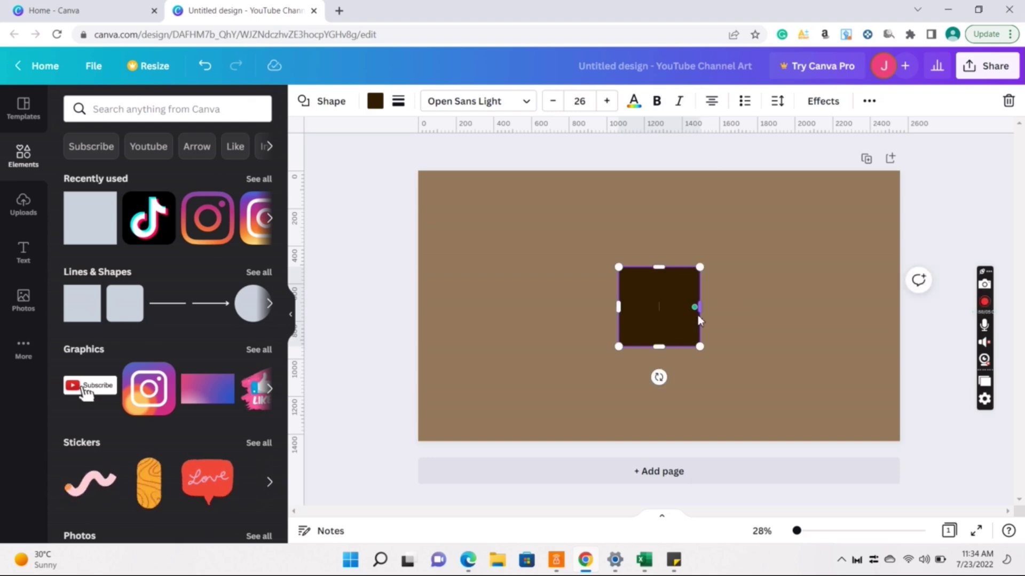
{"action": "left_click", "coordinate": [771, 368]}
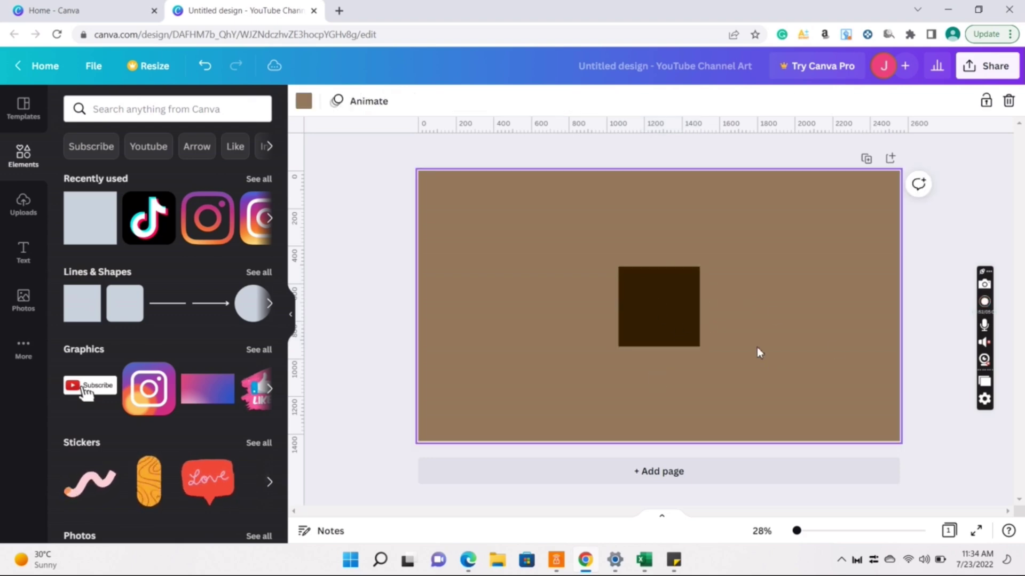
- Widen the dark square to about 1,666 wide and centre the rectangle horizontally
{"action": "mouse_move", "coordinate": [659, 304]}
{"action": "left_mouse_down"}
{"action": "mouse_move", "coordinate": [661, 316]}
{"action": "mouse_move", "coordinate": [658, 297]}
{"action": "mouse_move", "coordinate": [657, 308]}
{"action": "left_mouse_up"}
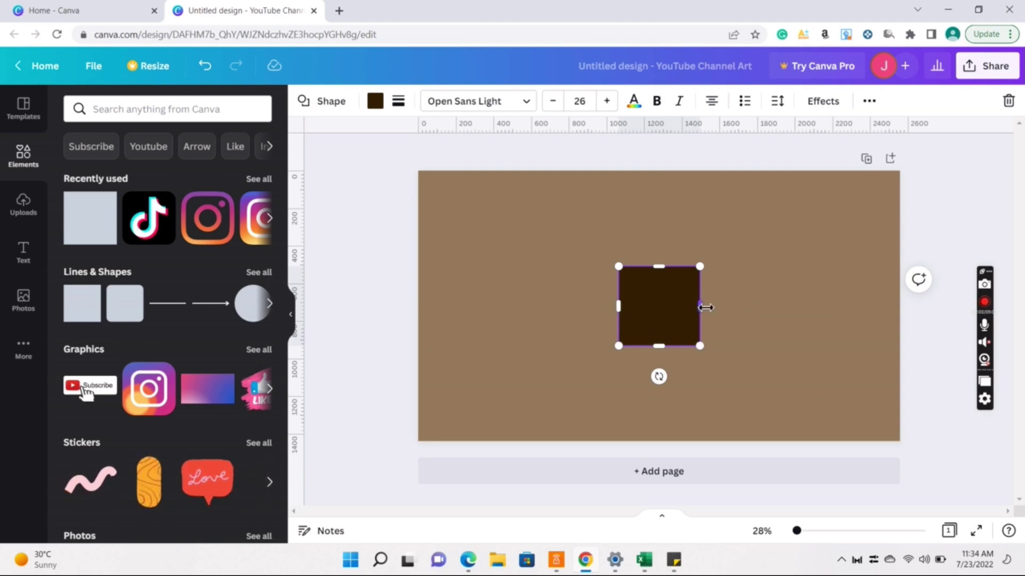
{"action": "left_click_drag", "start_coordinate": [704, 308], "coordinate": [838, 306]}
{"action": "left_click_drag", "start_coordinate": [619, 311], "coordinate": [540, 313]}
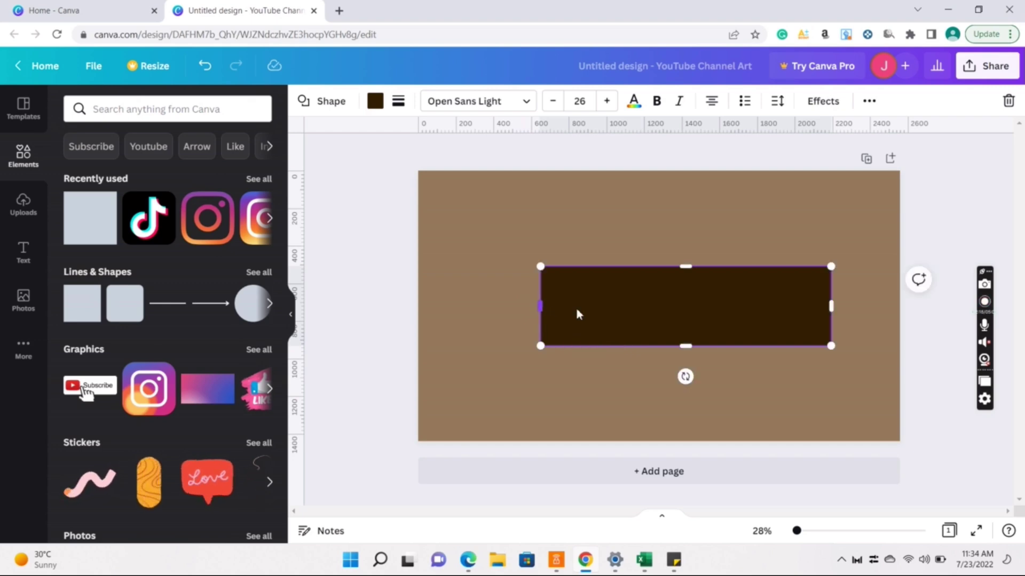
{"action": "right_click", "coordinate": [613, 315]}
{"action": "left_click", "coordinate": [451, 384]}
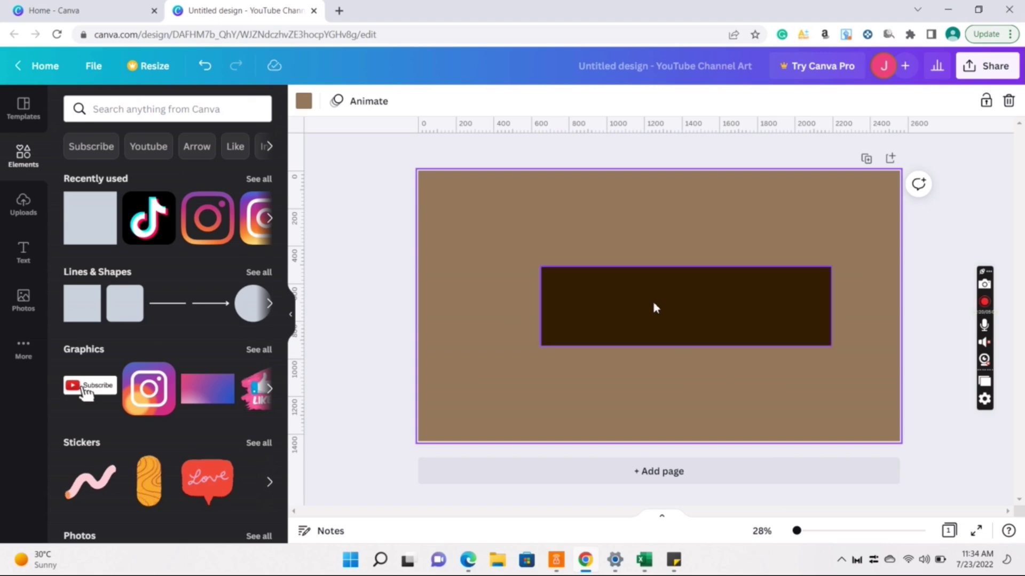
{"action": "left_click_drag", "start_coordinate": [654, 307], "coordinate": [626, 305]}
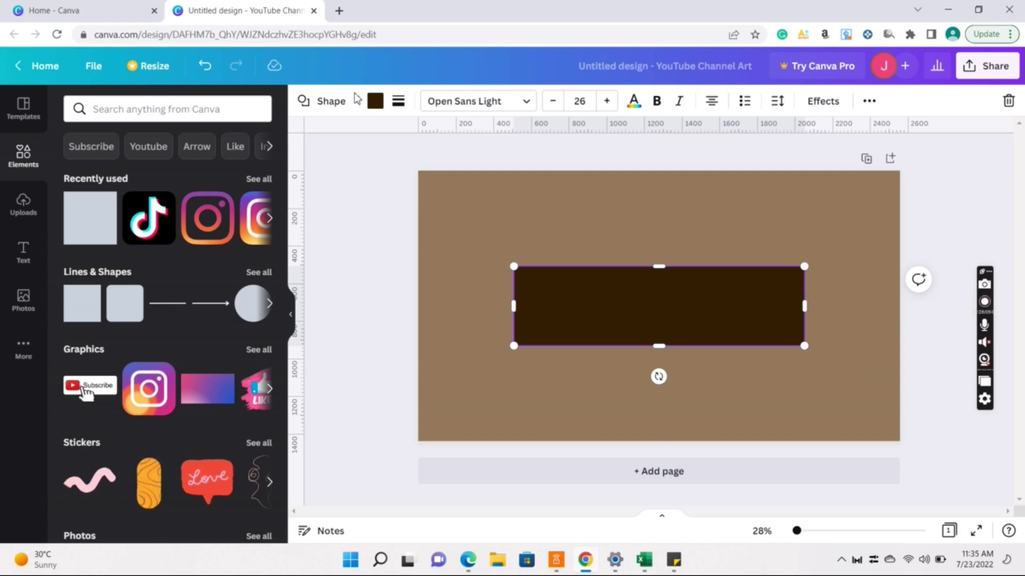
{"action": "left_click", "coordinate": [335, 189]}
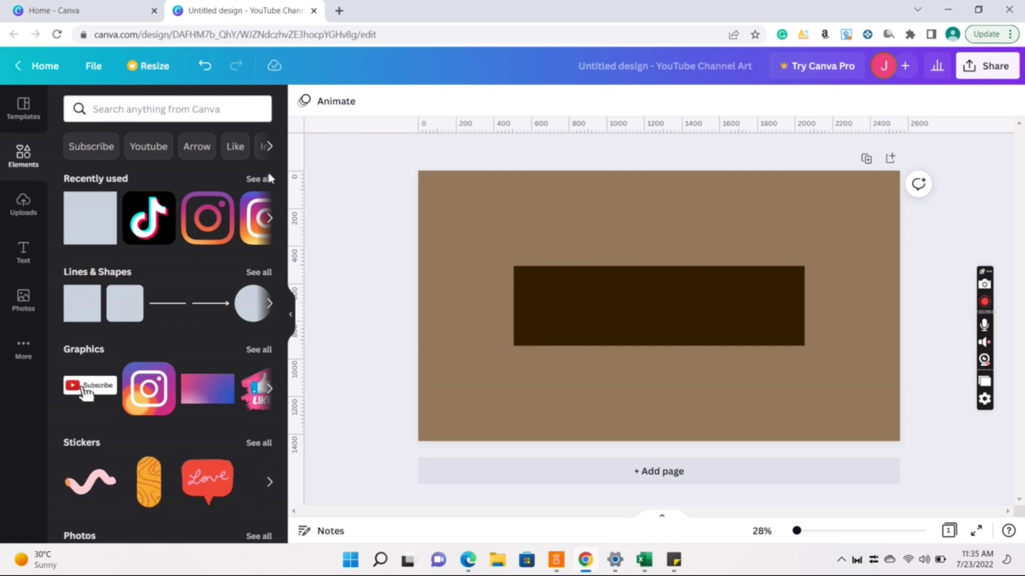
- Add a second square at the page centre and colour it lavender purple
{"action": "left_click", "coordinate": [89, 297]}
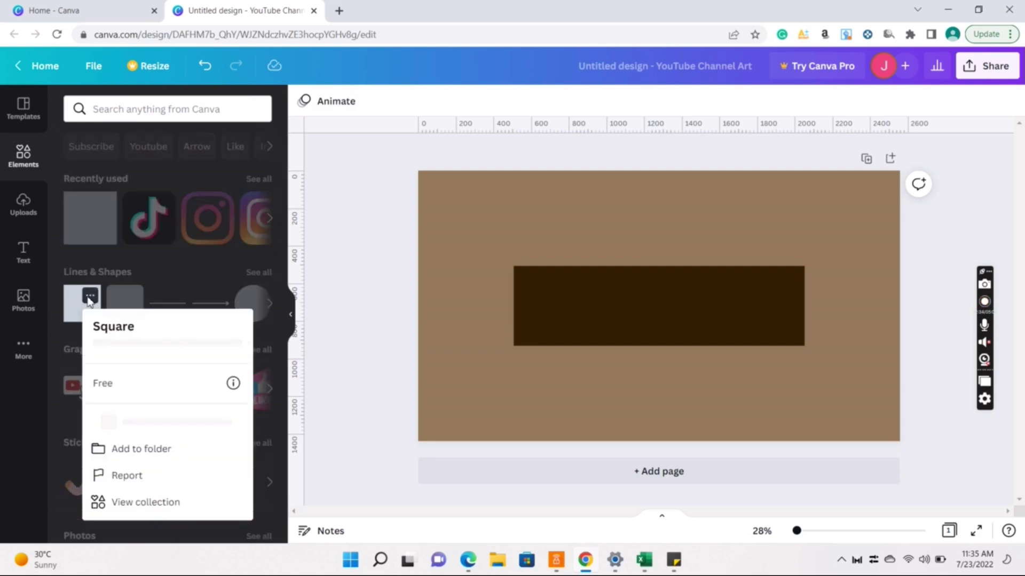
{"action": "left_click", "coordinate": [75, 305]}
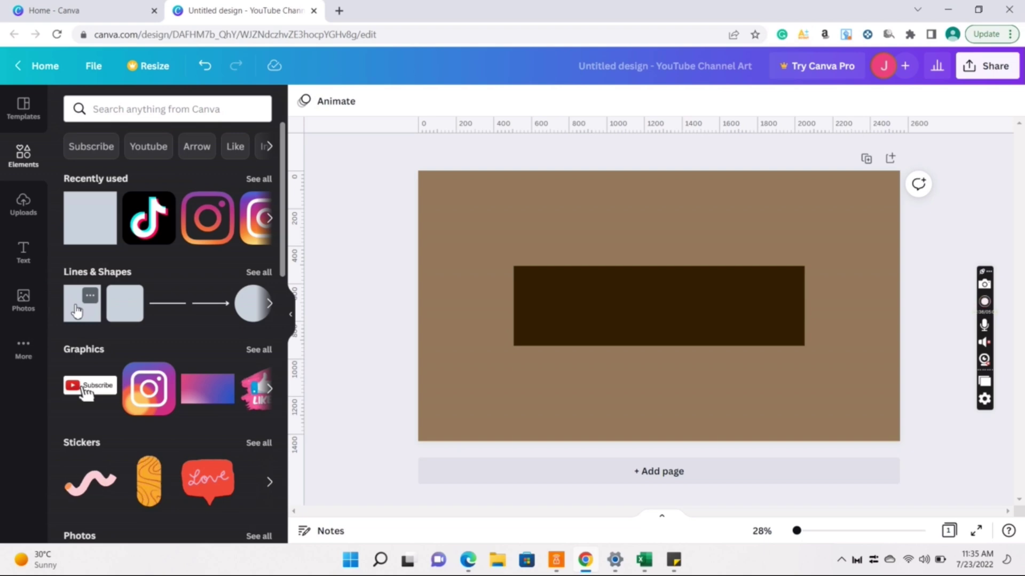
{"action": "left_click", "coordinate": [76, 311]}
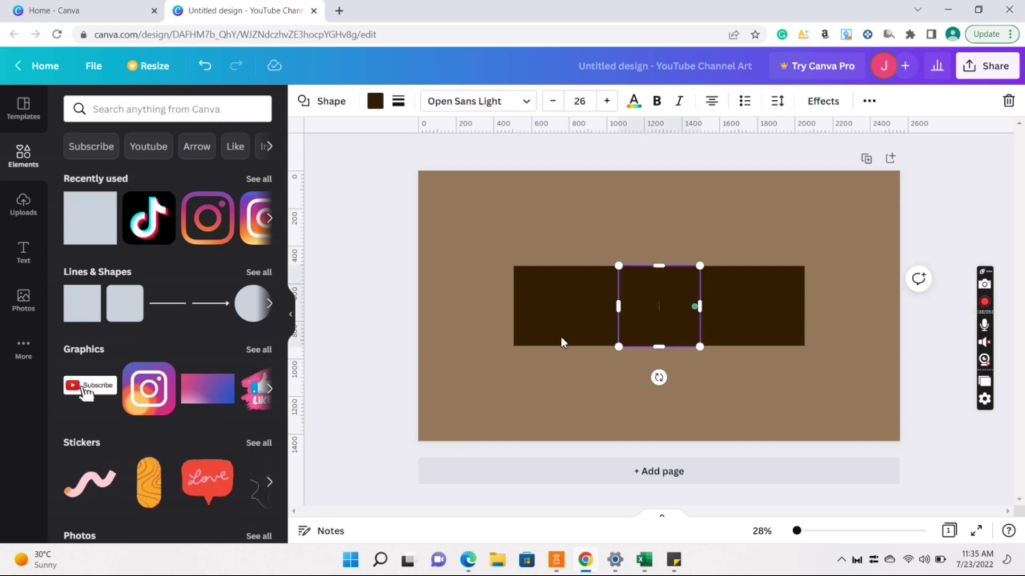
{"action": "left_click", "coordinate": [375, 100]}
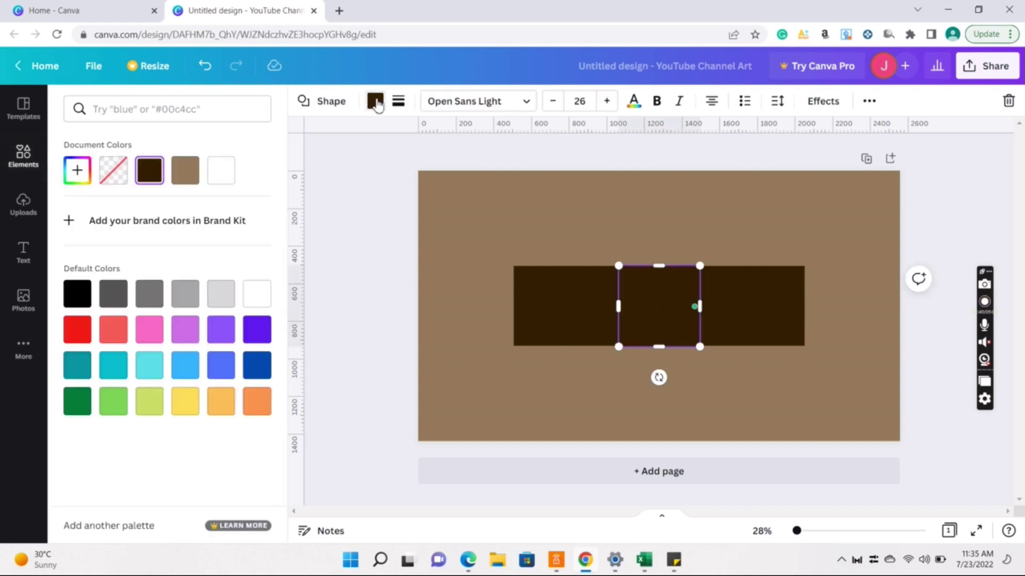
{"action": "left_click", "coordinate": [220, 295]}
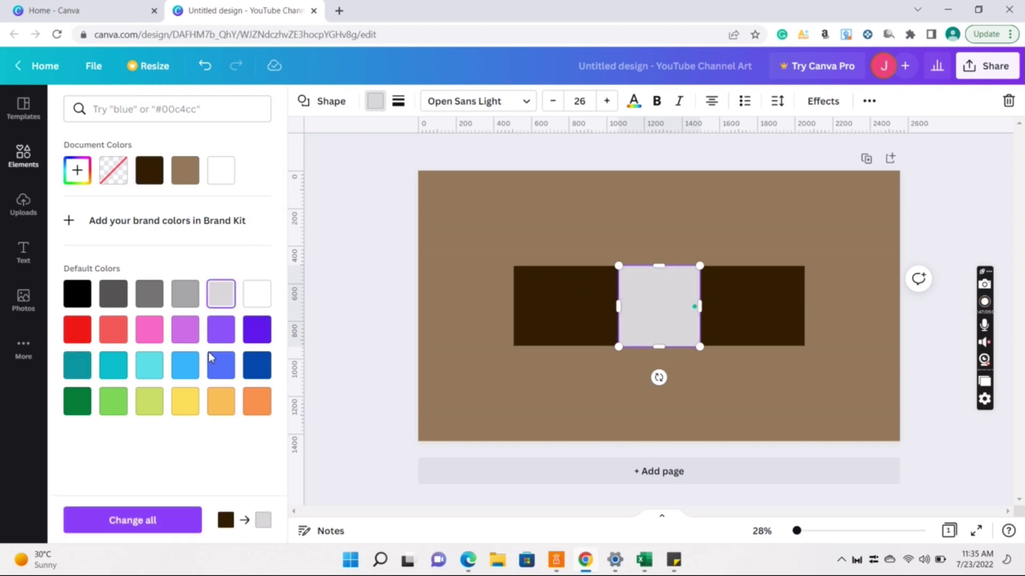
{"action": "left_click", "coordinate": [180, 336]}
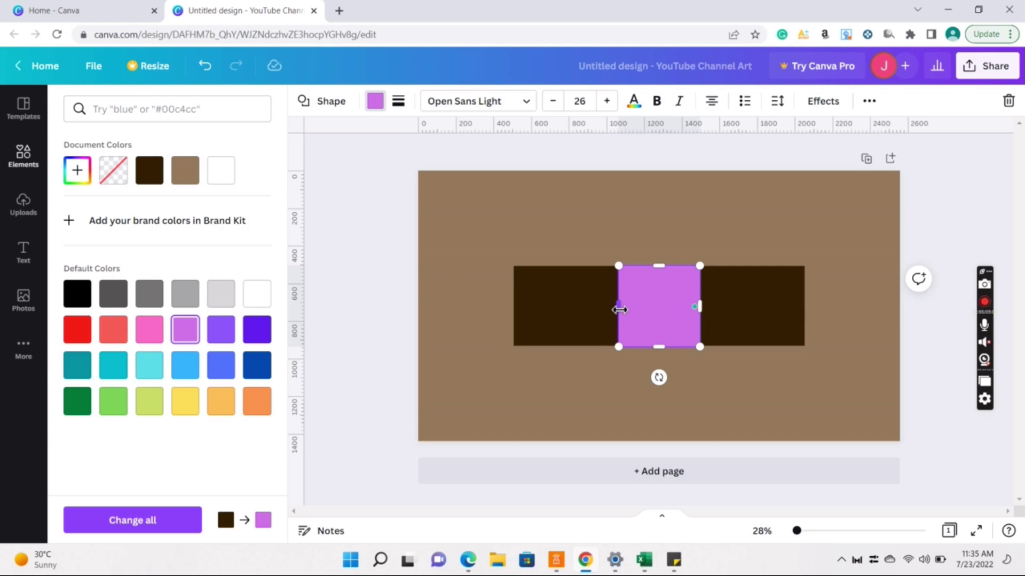
- Stretch the purple square left and right over the dark bar and nudge it centred
{"action": "left_click_drag", "start_coordinate": [619, 310], "coordinate": [489, 306]}
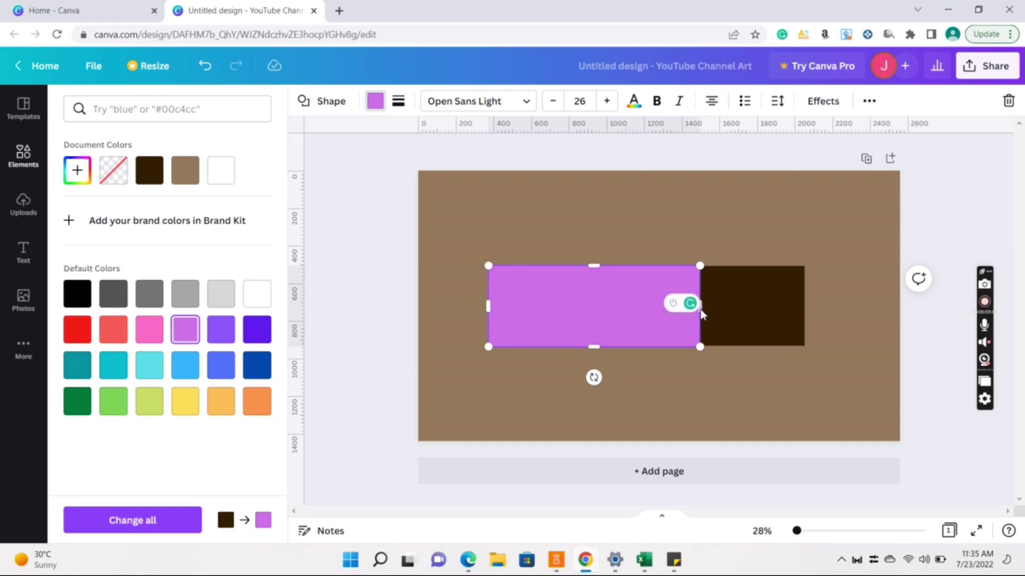
{"action": "left_click_drag", "start_coordinate": [701, 321], "coordinate": [842, 318]}
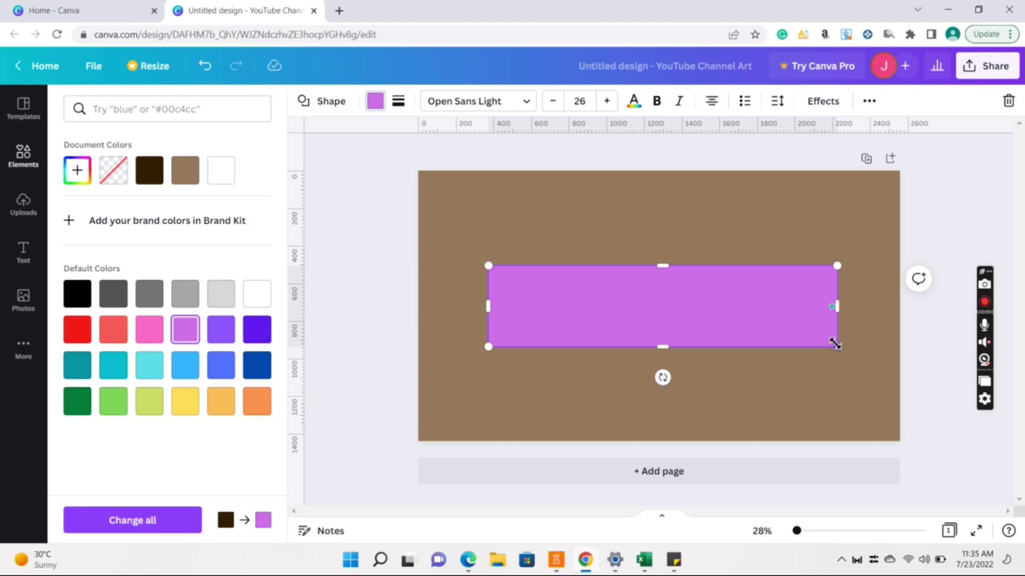
{"action": "left_click_drag", "start_coordinate": [838, 324], "coordinate": [838, 320]}
{"action": "left_click_drag", "start_coordinate": [741, 326], "coordinate": [736, 327]}
- Set the purple rectangle's transparency to 62 and deselect it
{"action": "left_click", "coordinate": [874, 102]}
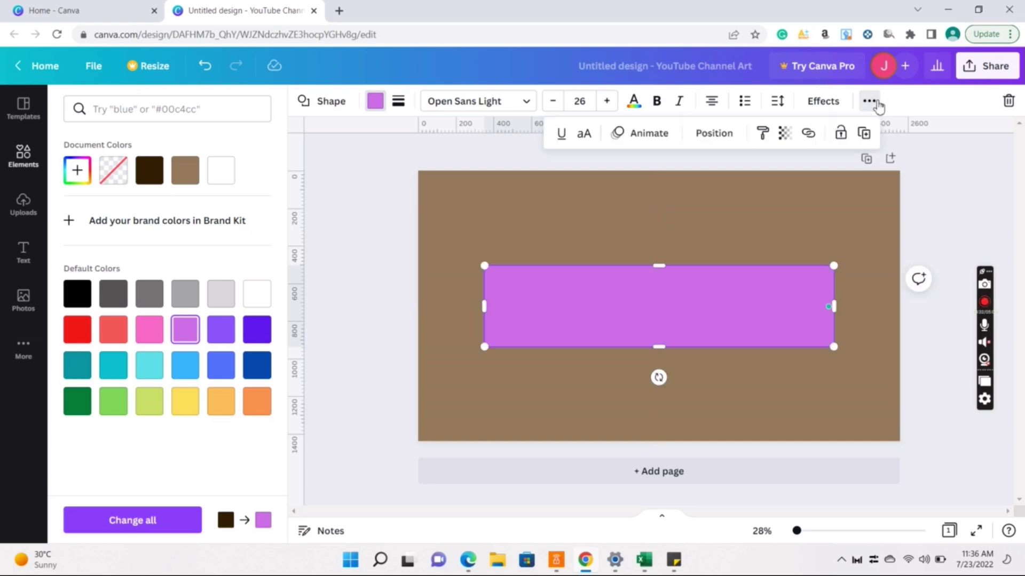
{"action": "left_click", "coordinate": [784, 133]}
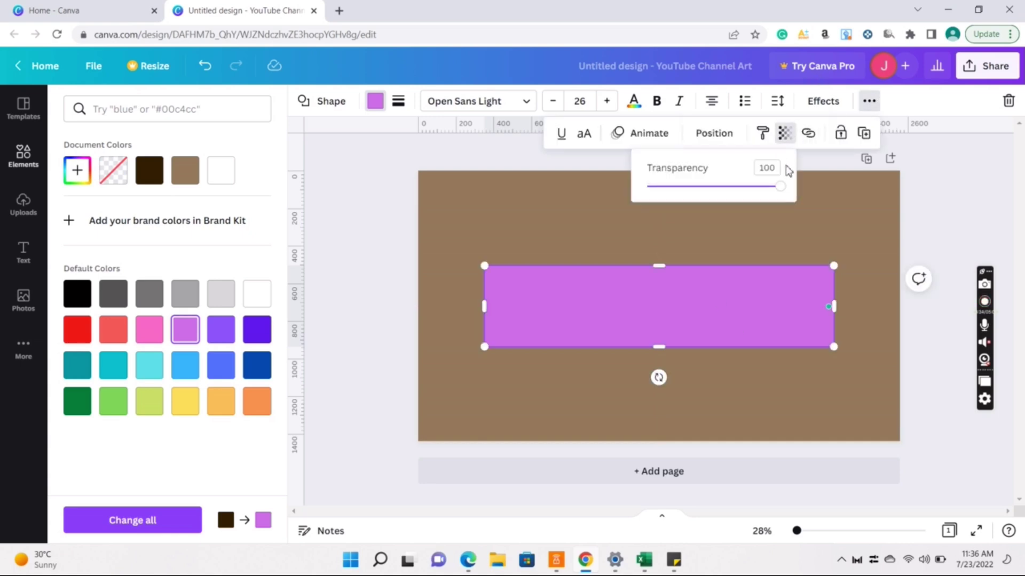
{"action": "left_click_drag", "start_coordinate": [780, 186], "coordinate": [706, 210]}
{"action": "key", "text": "Escape"}
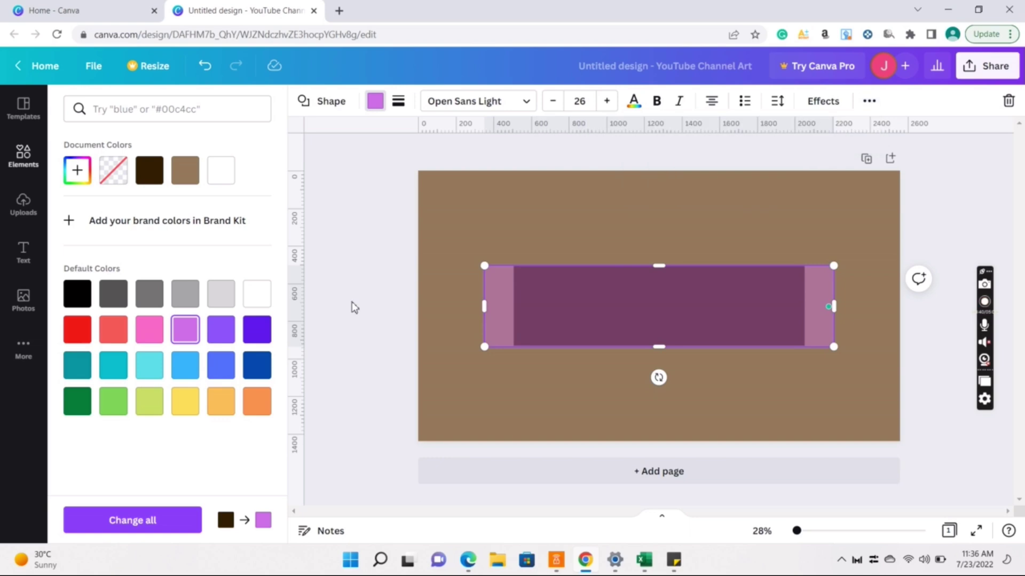
{"action": "key", "text": "Escape"}
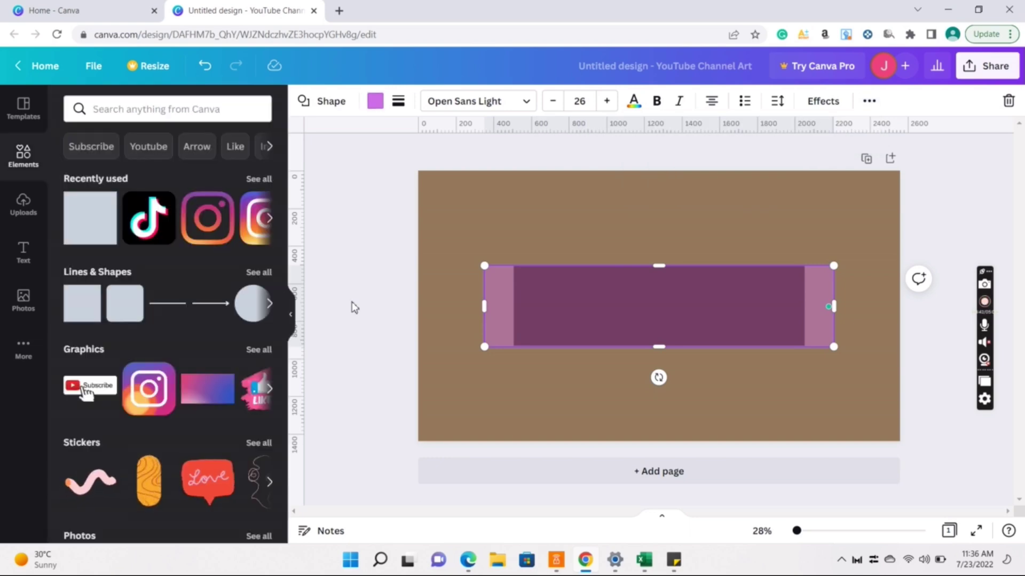
{"action": "right_click", "coordinate": [351, 302]}
{"action": "left_click", "coordinate": [356, 224]}
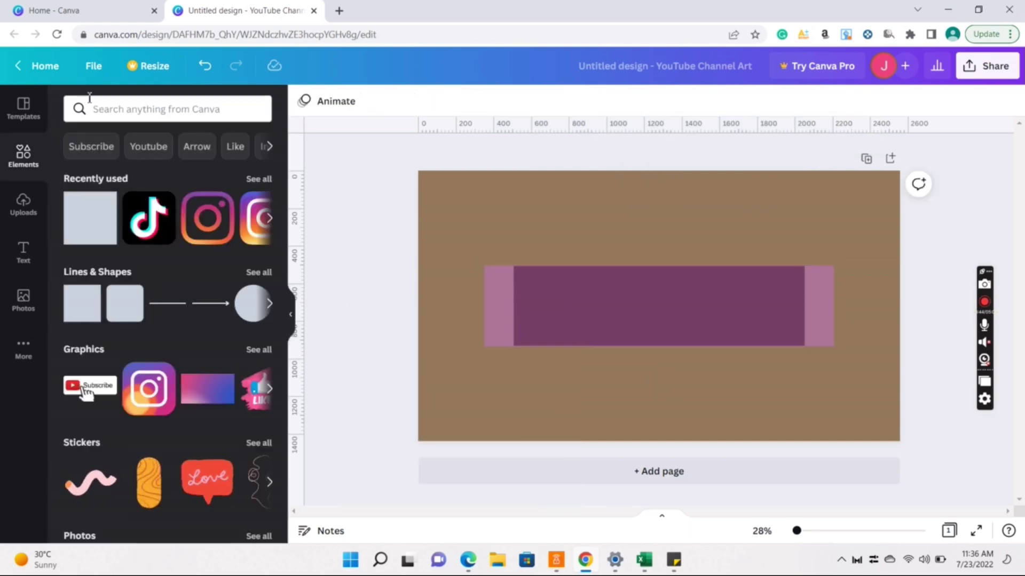
- Turn on Show rulers and guides from the File menu
{"action": "left_click", "coordinate": [96, 67]}
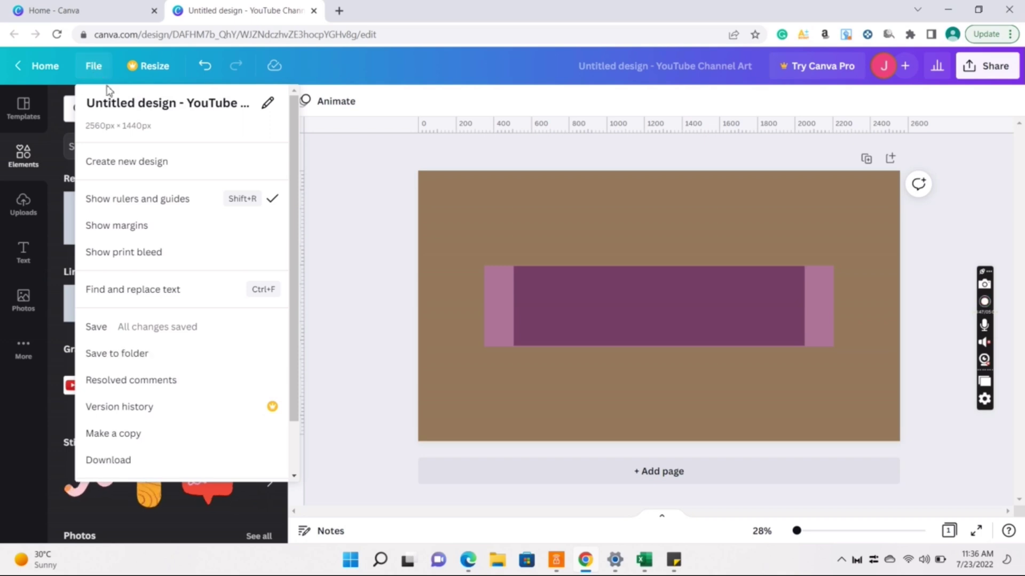
{"action": "left_click", "coordinate": [167, 207]}
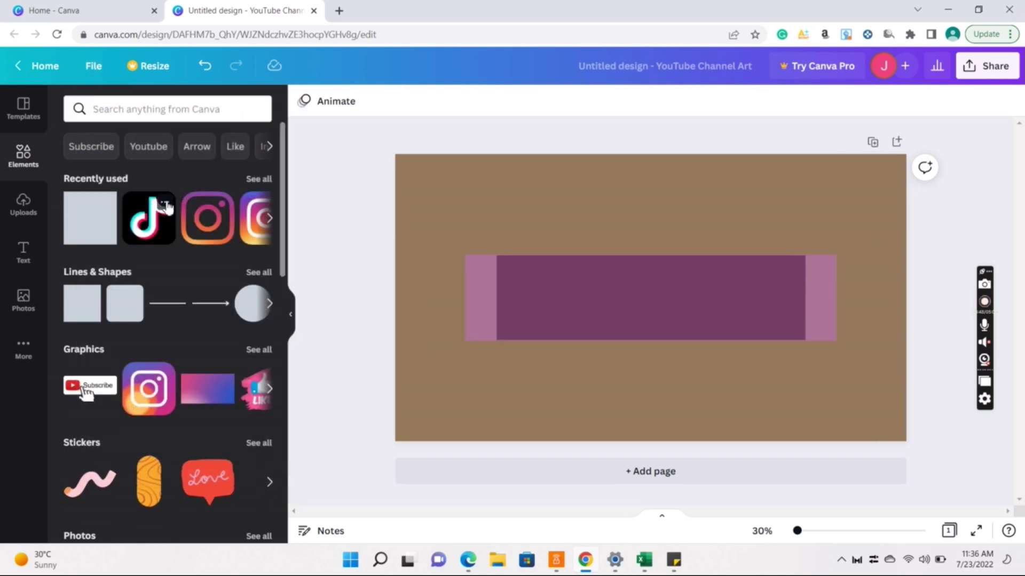
{"action": "left_click", "coordinate": [95, 70]}
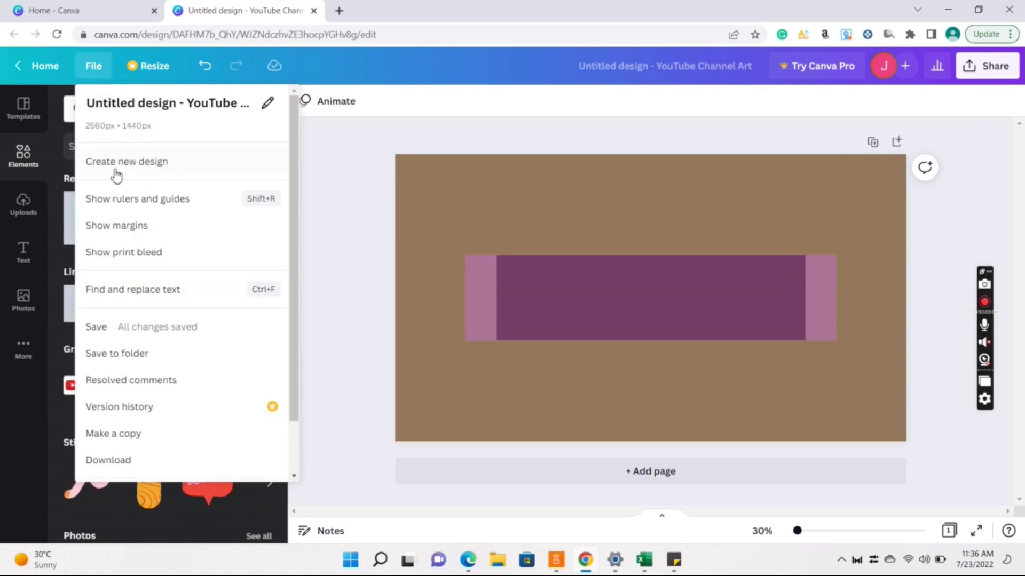
{"action": "left_click", "coordinate": [120, 203]}
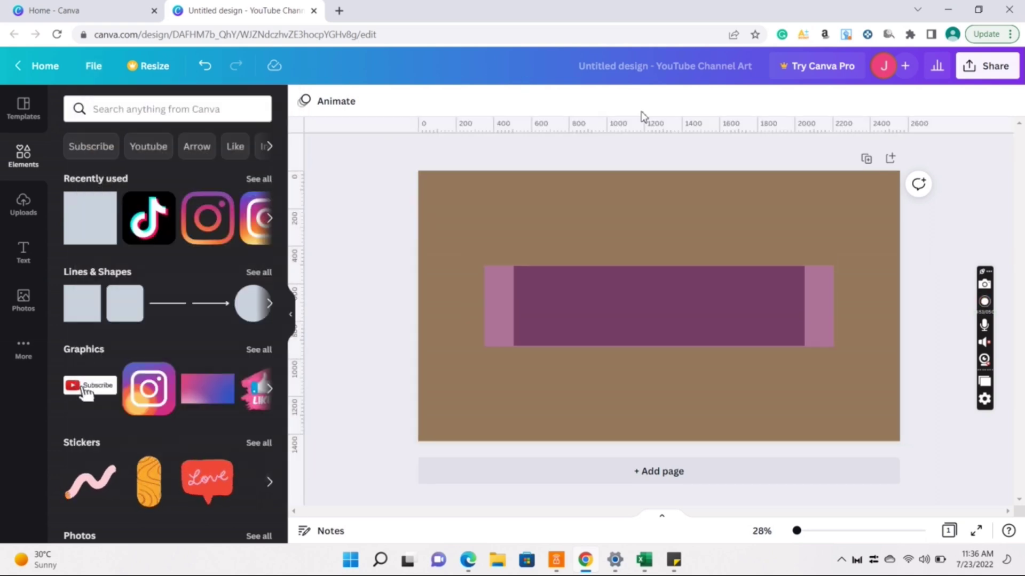
- Drag guides to the rectangle's top and bottom edges and its four vertical edges
{"action": "left_click_drag", "start_coordinate": [668, 123], "coordinate": [684, 347]}
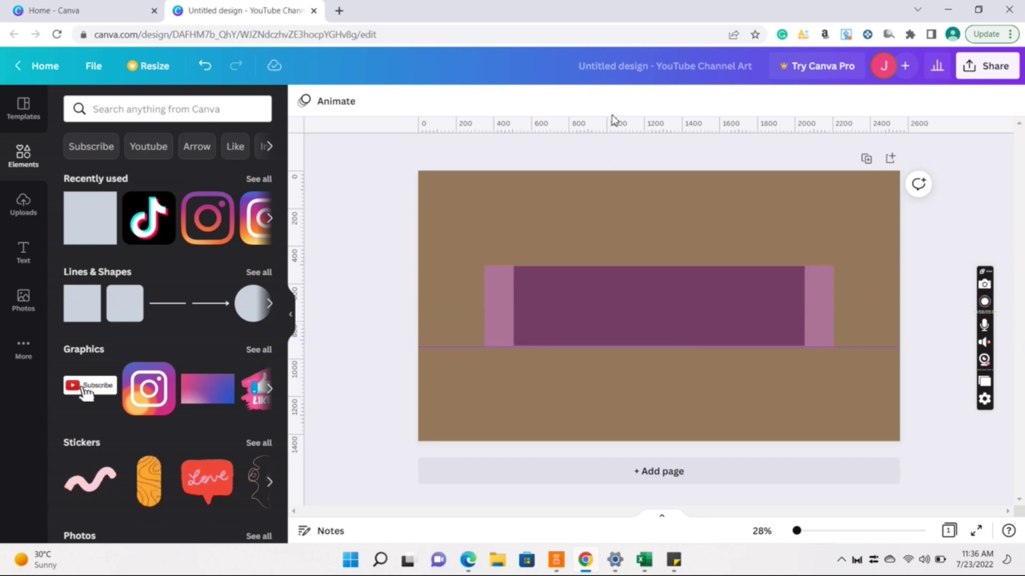
{"action": "left_click_drag", "start_coordinate": [641, 121], "coordinate": [663, 270]}
{"action": "left_click_drag", "start_coordinate": [305, 342], "coordinate": [836, 362]}
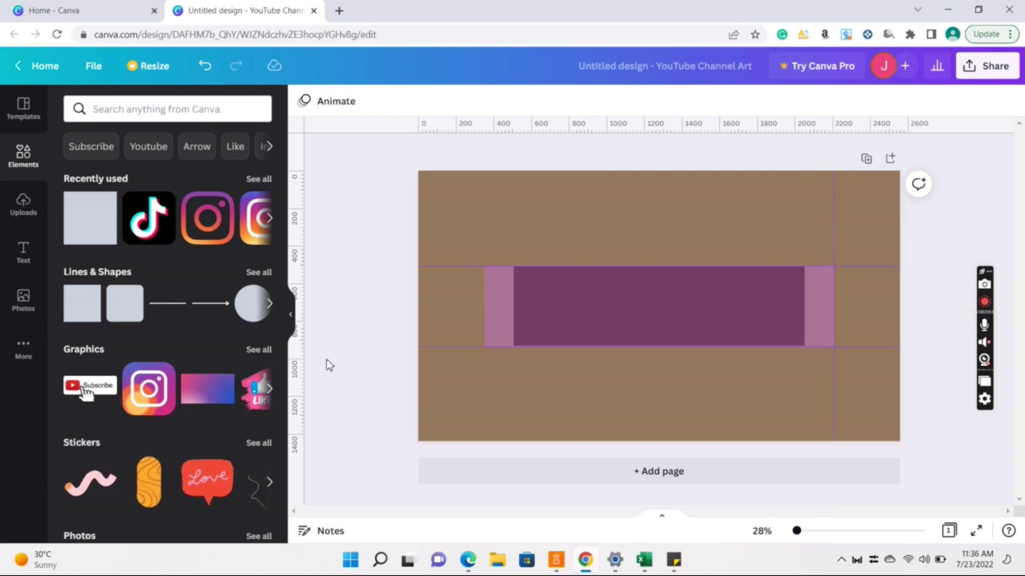
{"action": "left_click_drag", "start_coordinate": [306, 361], "coordinate": [806, 365]}
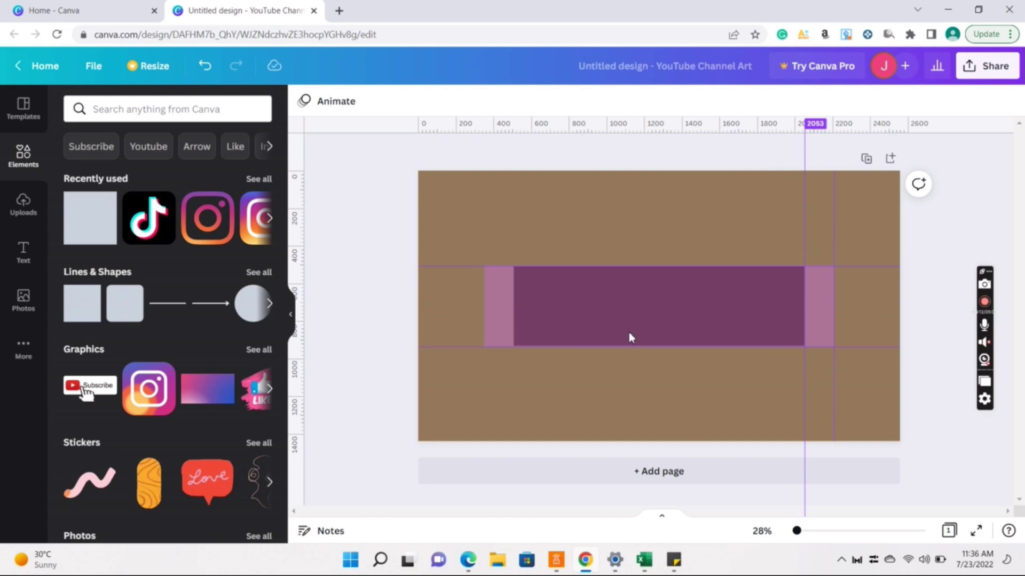
{"action": "left_click_drag", "start_coordinate": [344, 355], "coordinate": [515, 376]}
{"action": "left_click_drag", "start_coordinate": [304, 439], "coordinate": [488, 442]}
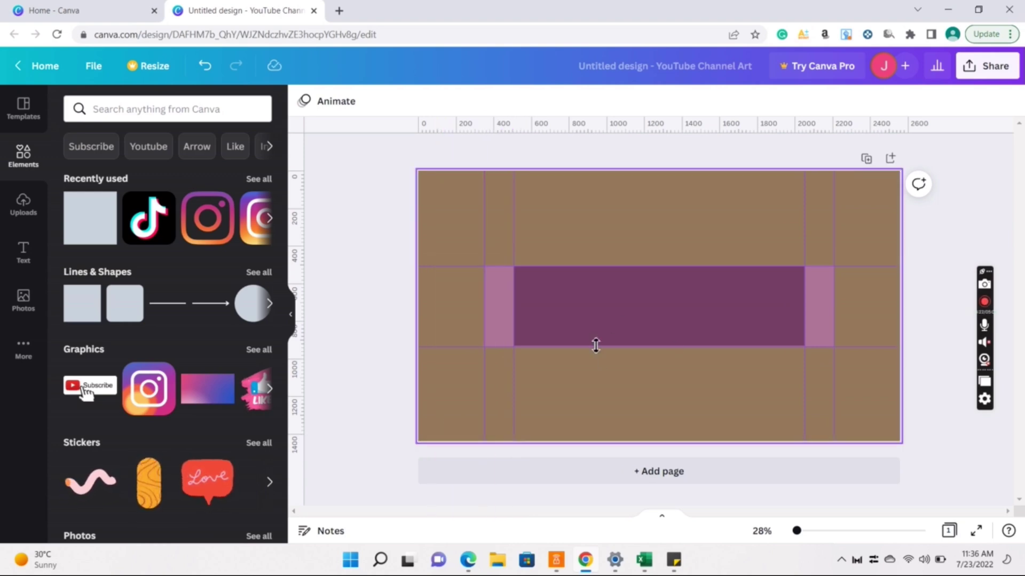
- Remove the purple rectangle and the dark brown bar
{"action": "left_click", "coordinate": [647, 299]}
{"action": "key", "text": "ctrl+z"}
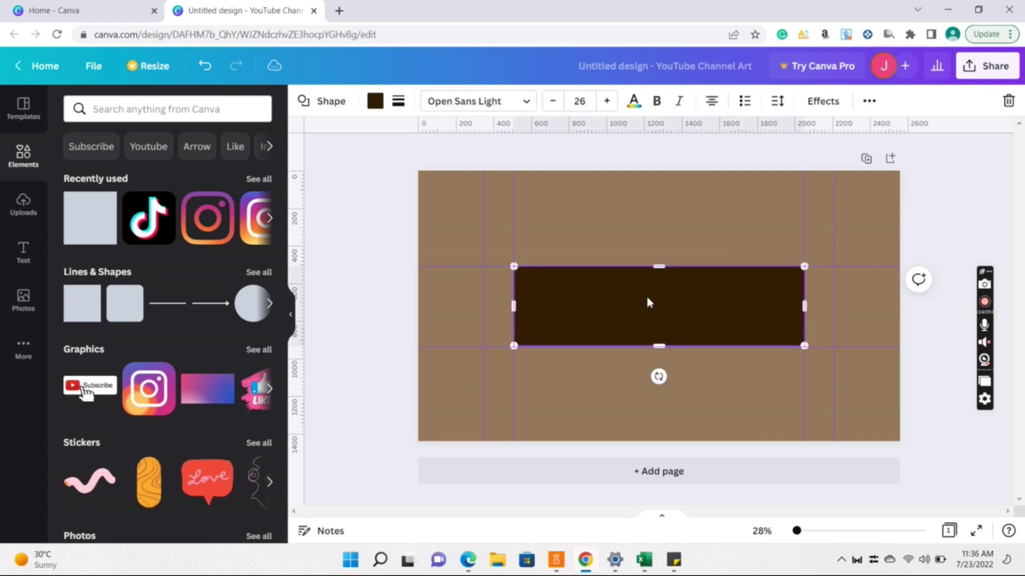
{"action": "key", "text": "ctrl+z"}
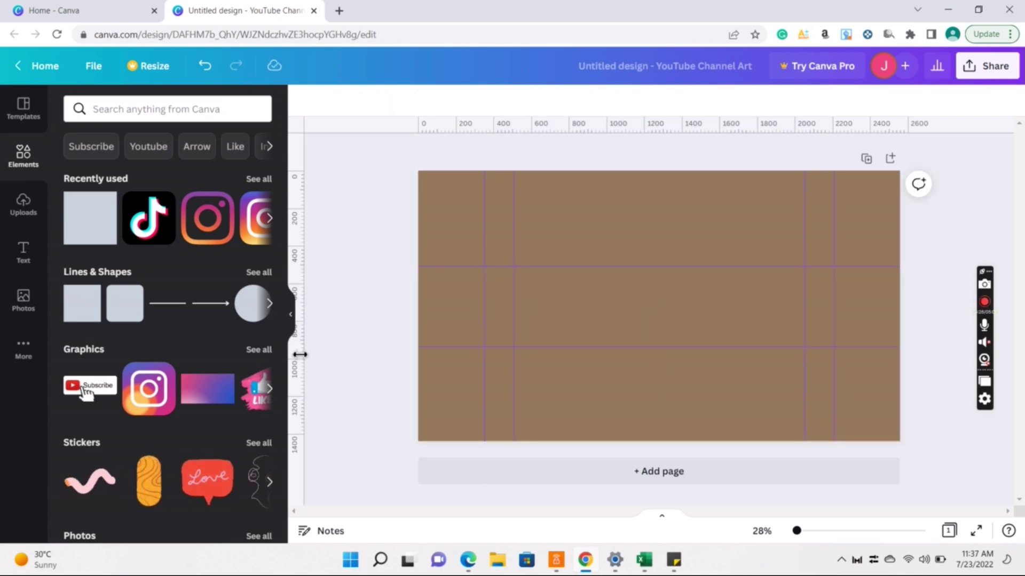
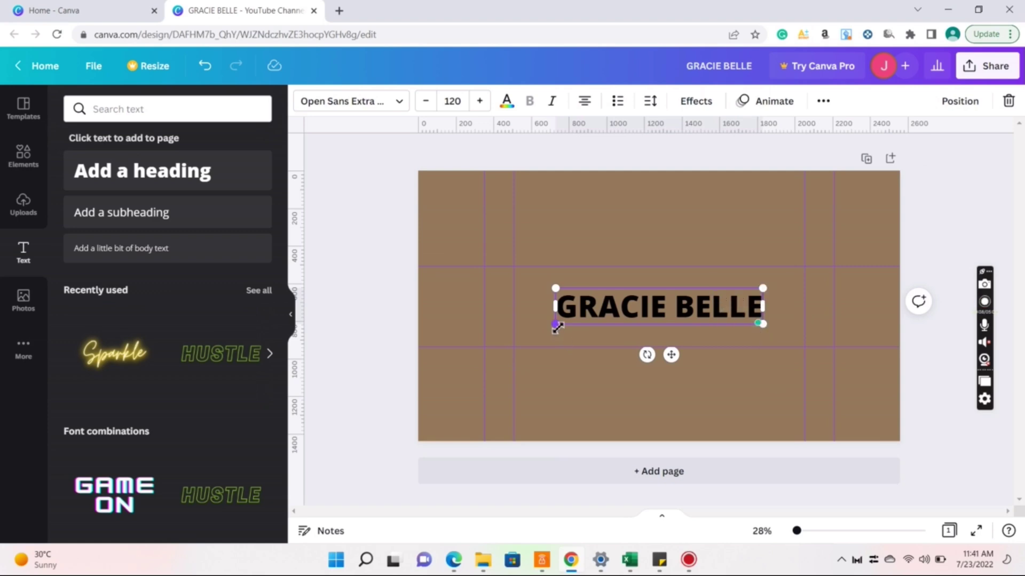
- Fade the GRACIE BELLE title to 20 transparency and shrink it to size 104
{"action": "left_click_drag", "start_coordinate": [556, 328], "coordinate": [530, 329]}
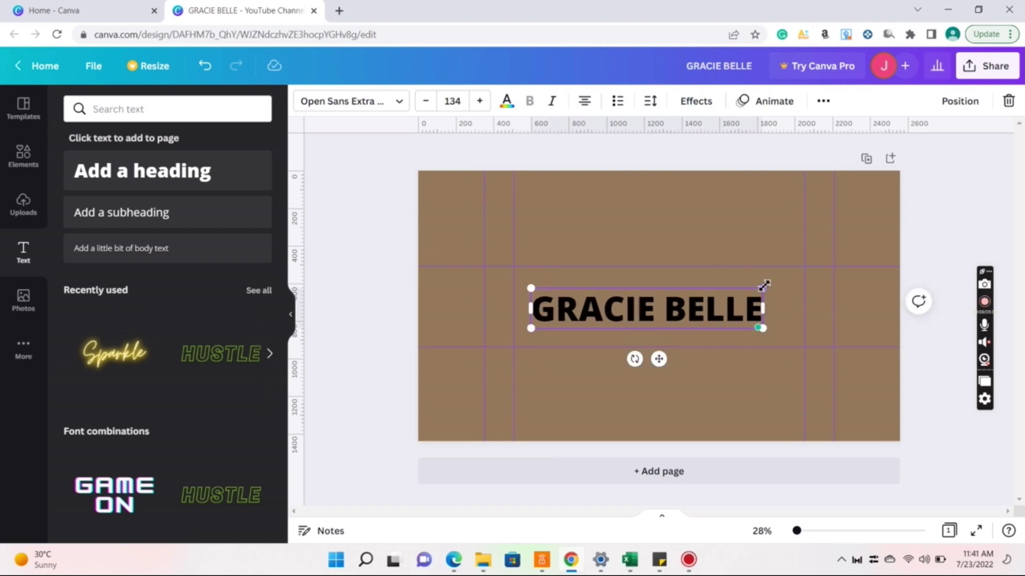
{"action": "left_click_drag", "start_coordinate": [763, 285], "coordinate": [788, 284]}
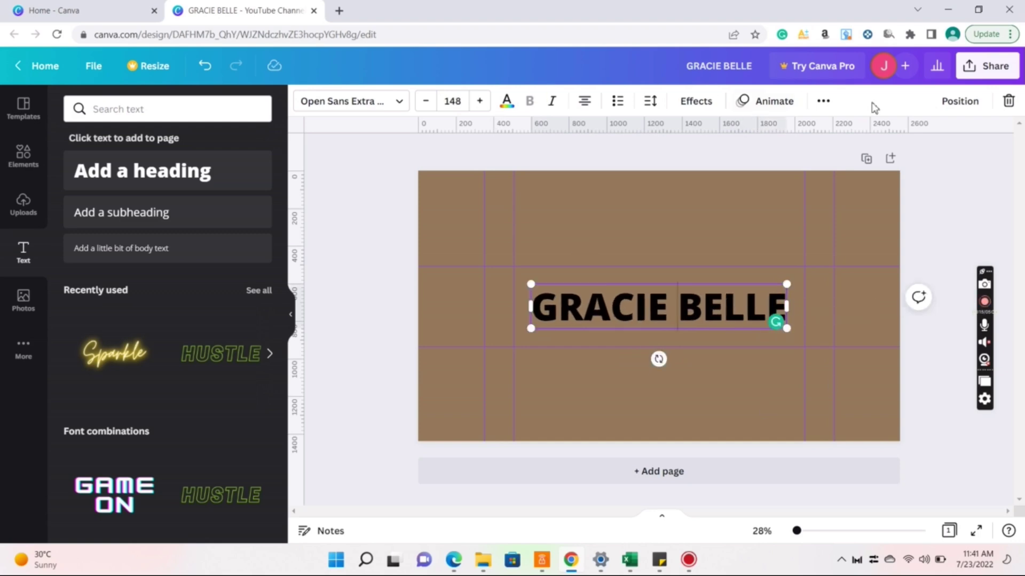
{"action": "left_click", "coordinate": [825, 103]}
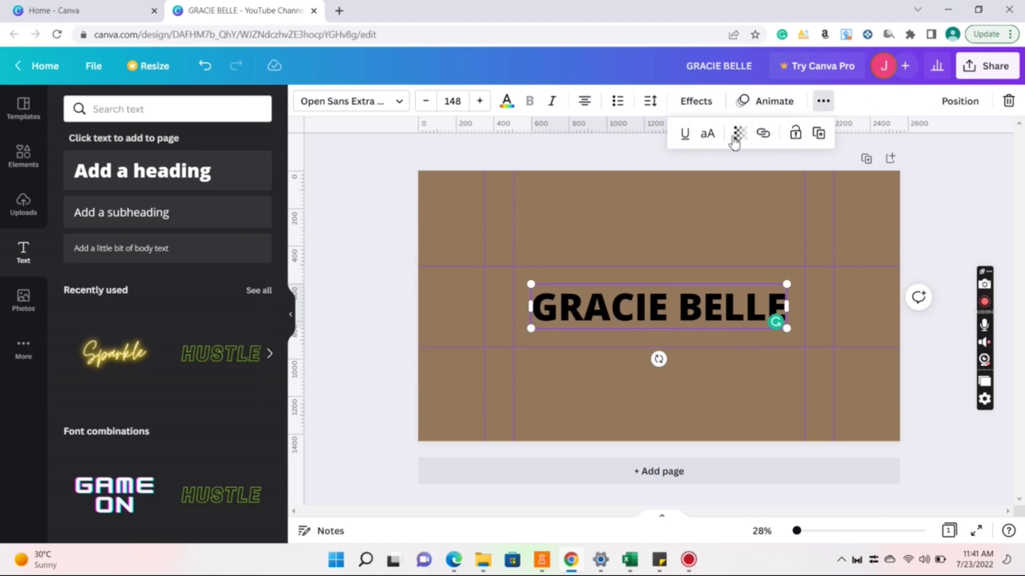
{"action": "left_click", "coordinate": [736, 138]}
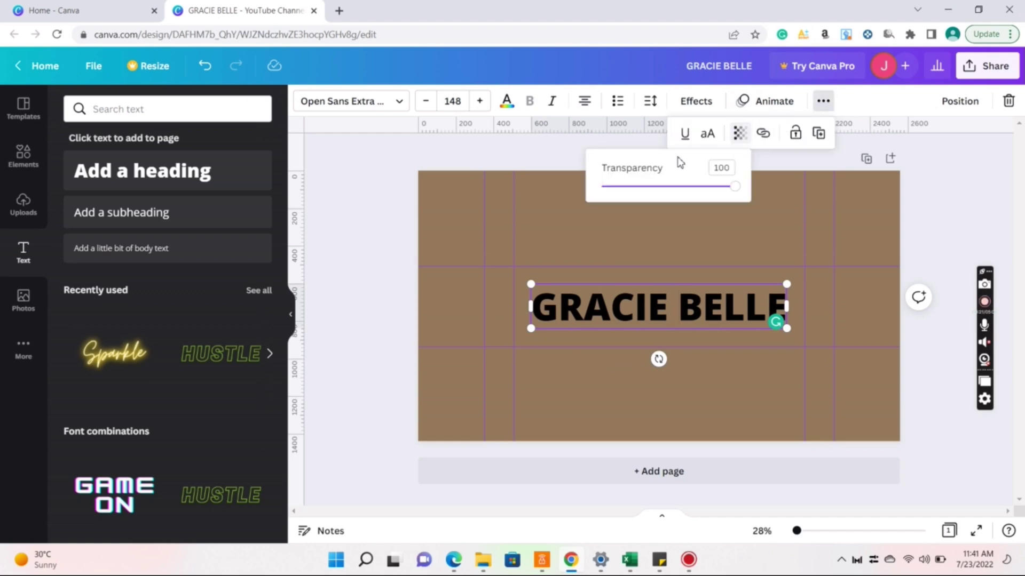
{"action": "left_click", "coordinate": [630, 187]}
{"action": "left_click", "coordinate": [377, 223]}
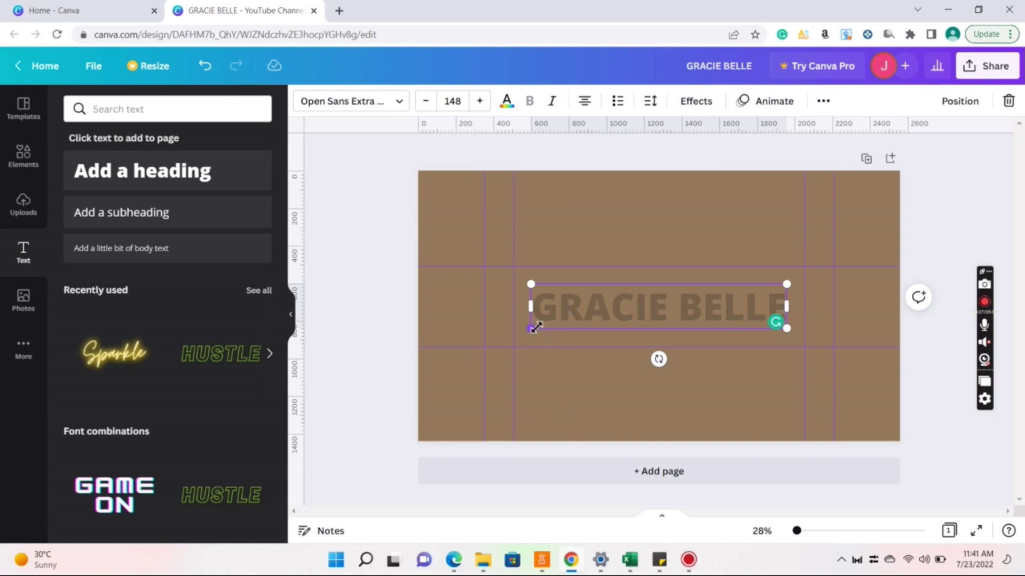
{"action": "left_click_drag", "start_coordinate": [534, 331], "coordinate": [609, 318]}
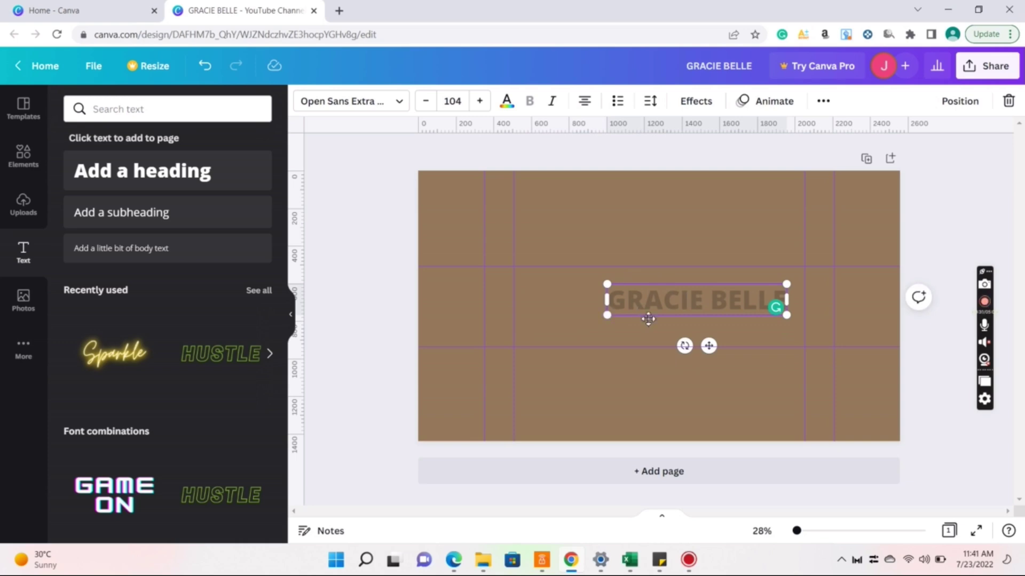
- Undo a stray ruler guide and move the GRACIE BELLE title slightly down and right
{"action": "left_click", "coordinate": [569, 372]}
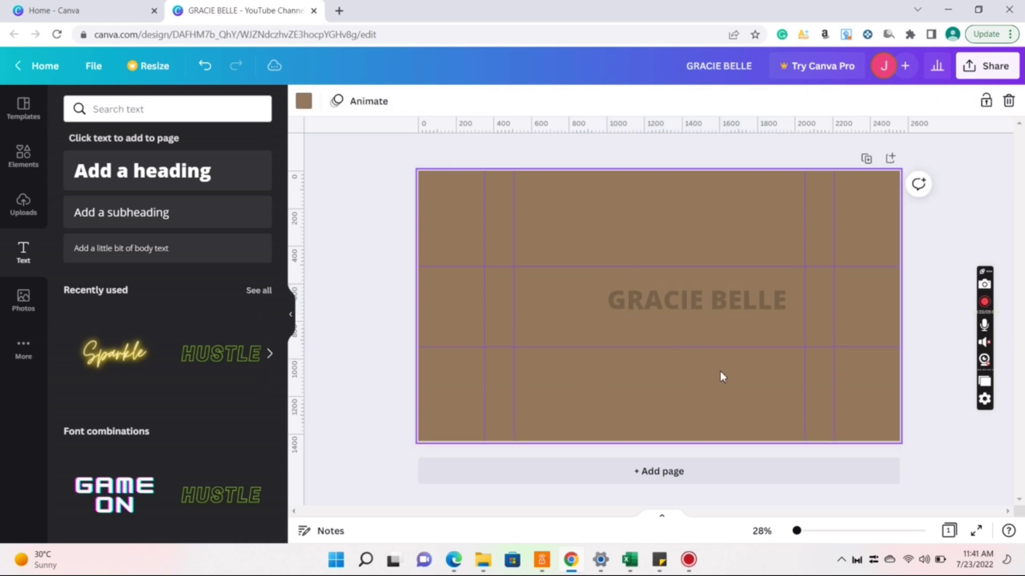
{"action": "left_click", "coordinate": [710, 309]}
{"action": "left_click_drag", "start_coordinate": [709, 346], "coordinate": [714, 349]}
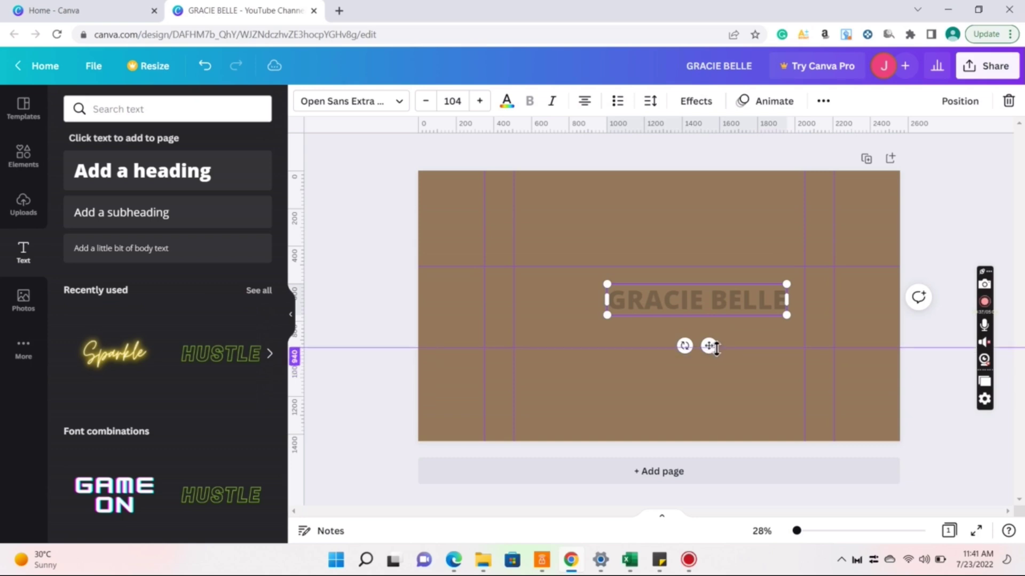
{"action": "left_click", "coordinate": [211, 71]}
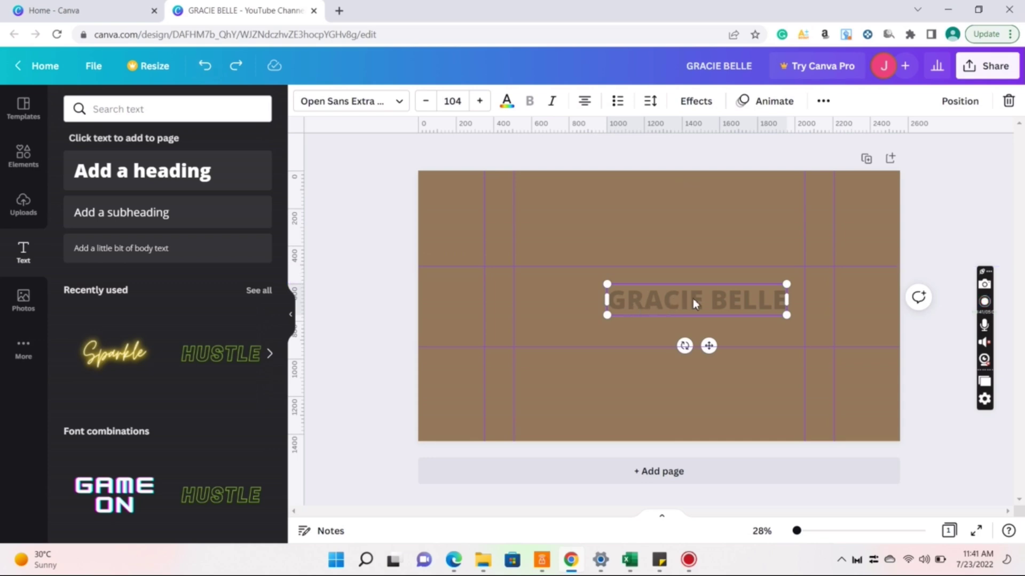
{"action": "mouse_move", "coordinate": [706, 298]}
{"action": "left_mouse_down"}
{"action": "mouse_move", "coordinate": [729, 308]}
{"action": "mouse_move", "coordinate": [713, 303]}
{"action": "mouse_move", "coordinate": [714, 290]}
{"action": "mouse_move", "coordinate": [716, 302]}
{"action": "left_mouse_up"}
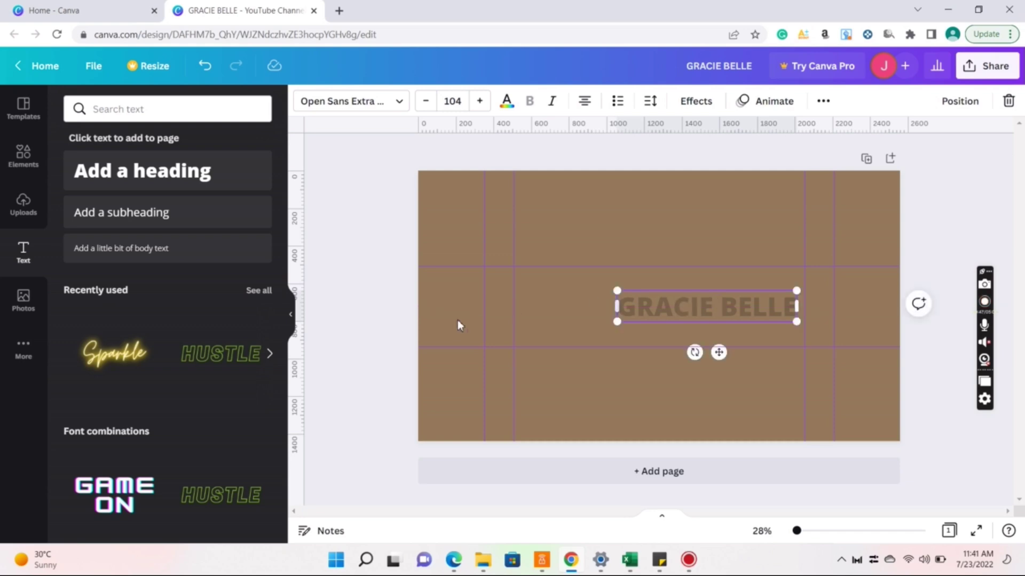
- Add a subheading reading 'gracie belle' in the Amsterdam Three font
{"action": "left_click", "coordinate": [312, 284]}
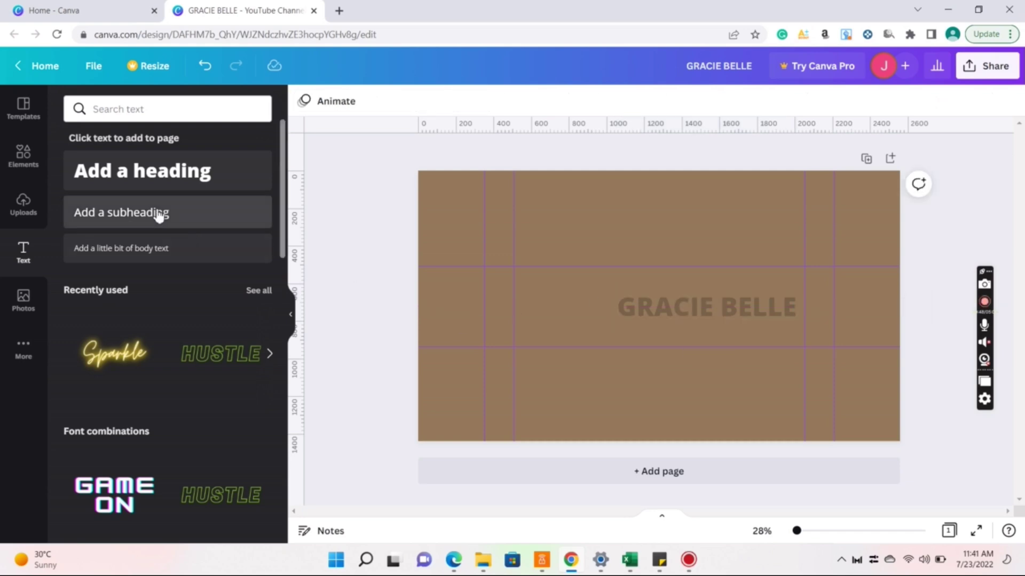
{"action": "left_click", "coordinate": [158, 214]}
{"action": "type", "text": "GR"}
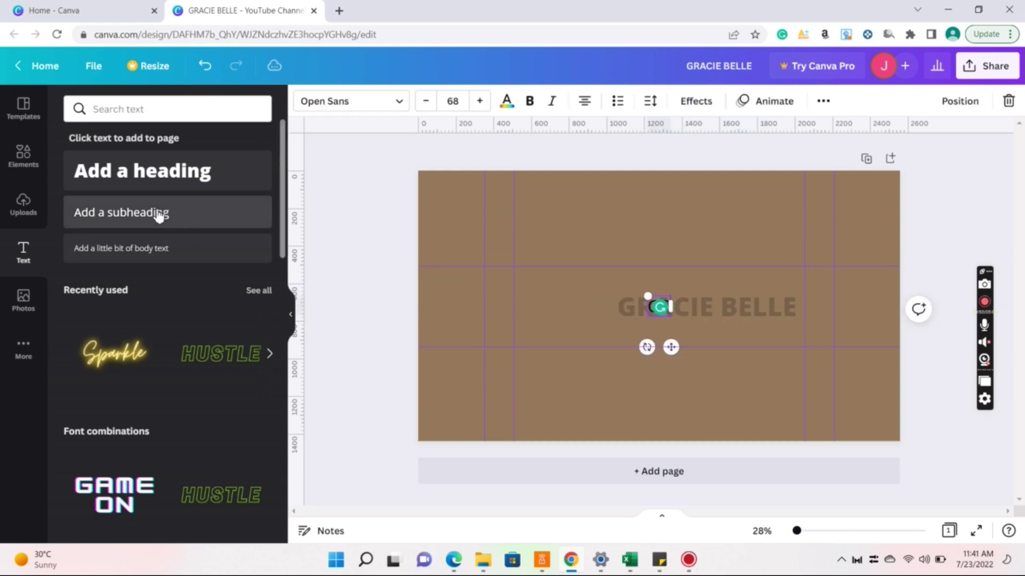
{"action": "key", "text": "BackSpace"}
{"action": "key", "text": "BackSpace"}
{"action": "key", "text": "BackSpace"}
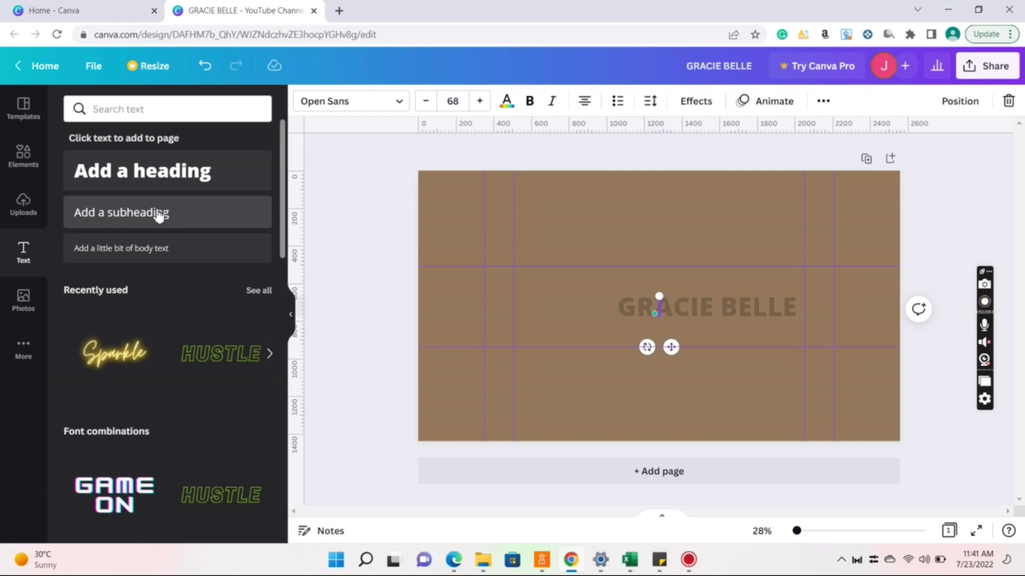
{"action": "type", "text": "gra"}
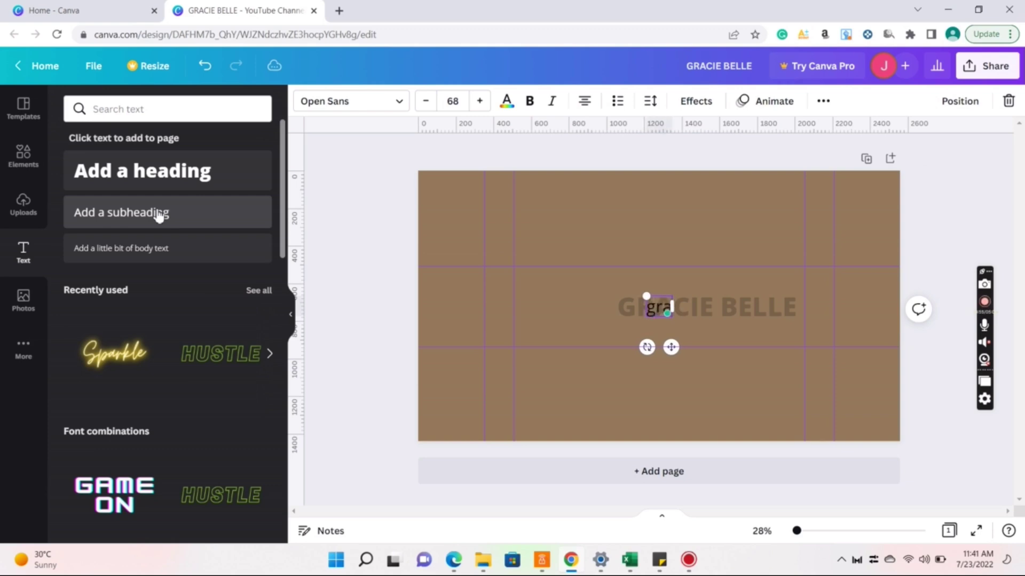
{"action": "type", "text": "cie belle"}
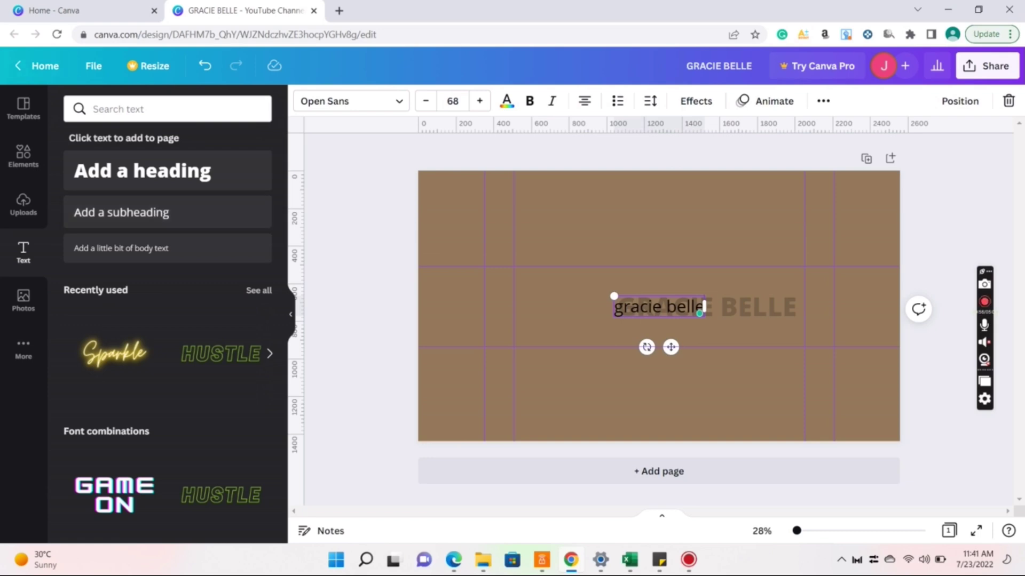
{"action": "left_click", "coordinate": [372, 105]}
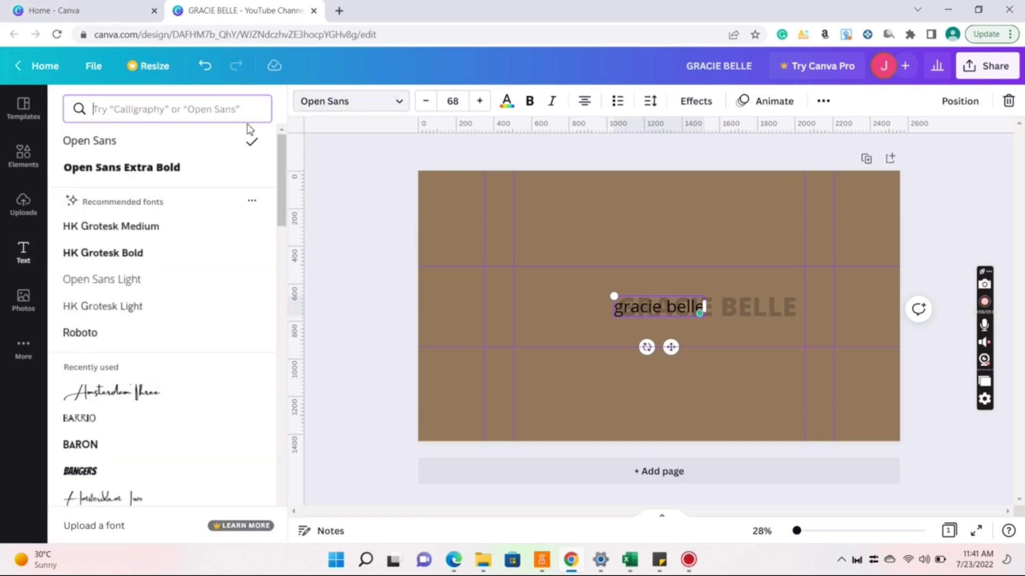
{"action": "left_click", "coordinate": [140, 394]}
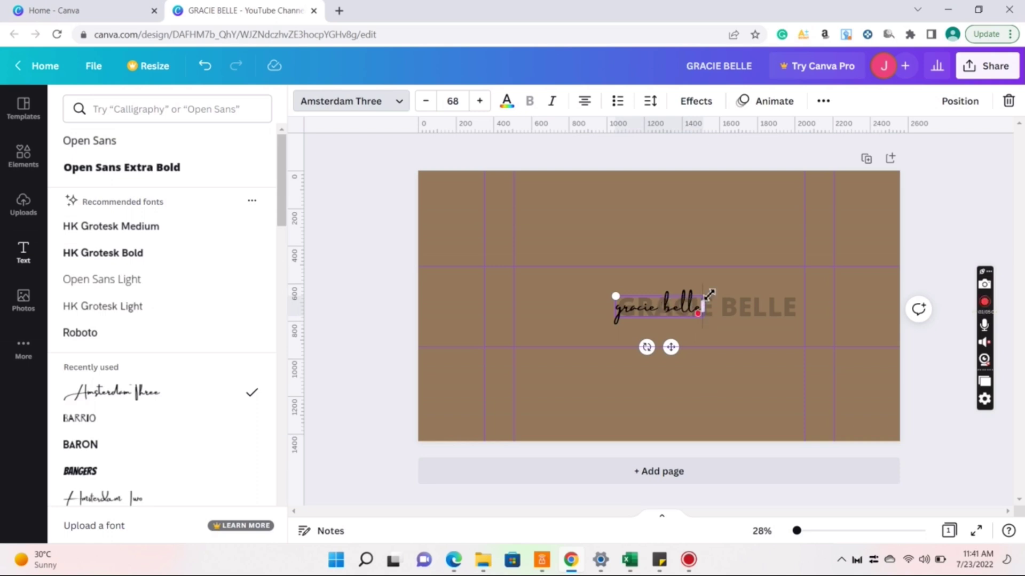
- Resize 'gracie belle' to 84.9 and centre it over the faded title
{"action": "left_click_drag", "start_coordinate": [595, 290], "coordinate": [552, 280]}
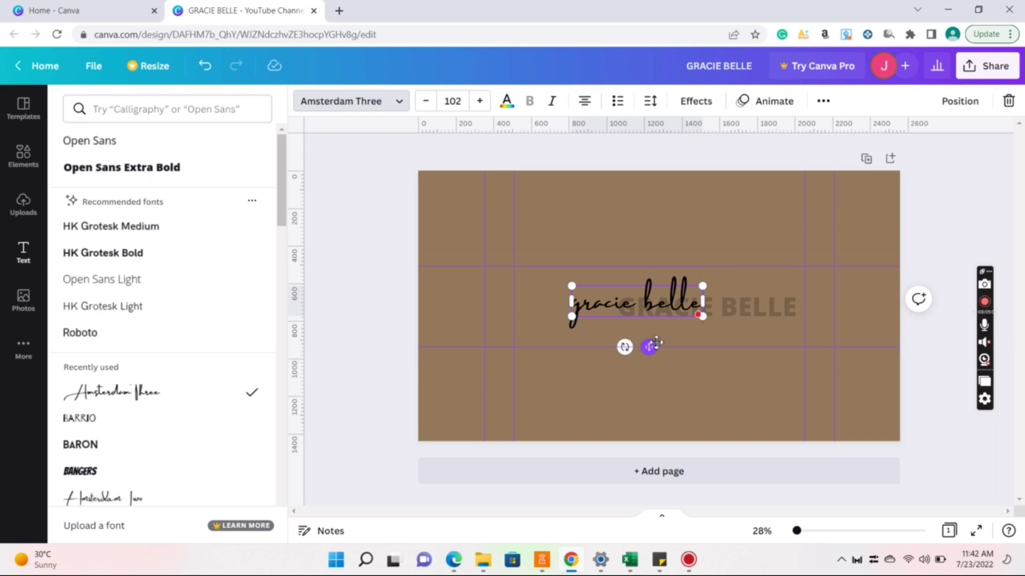
{"action": "left_click_drag", "start_coordinate": [657, 344], "coordinate": [732, 355]}
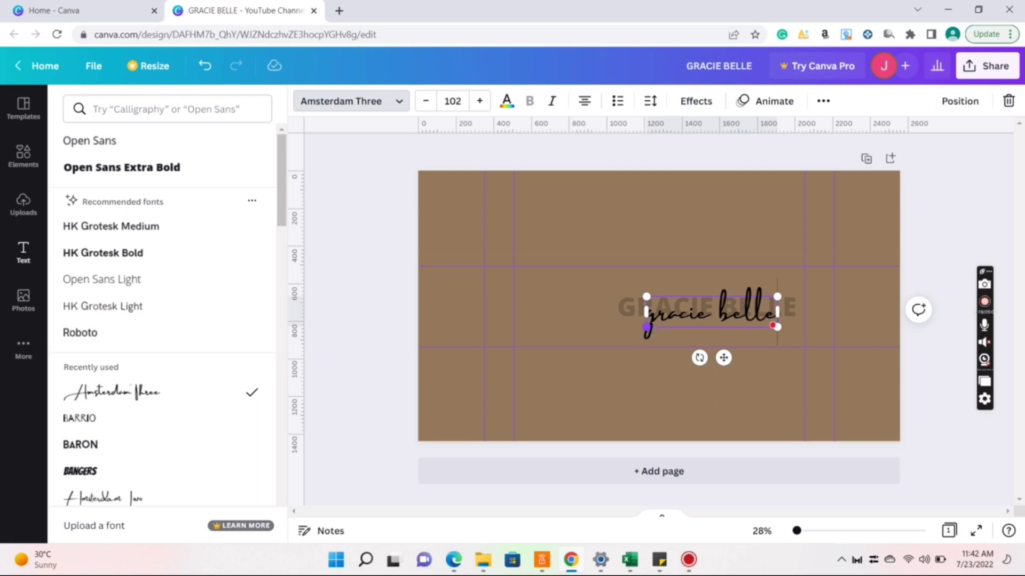
{"action": "left_click_drag", "start_coordinate": [648, 327], "coordinate": [675, 323]}
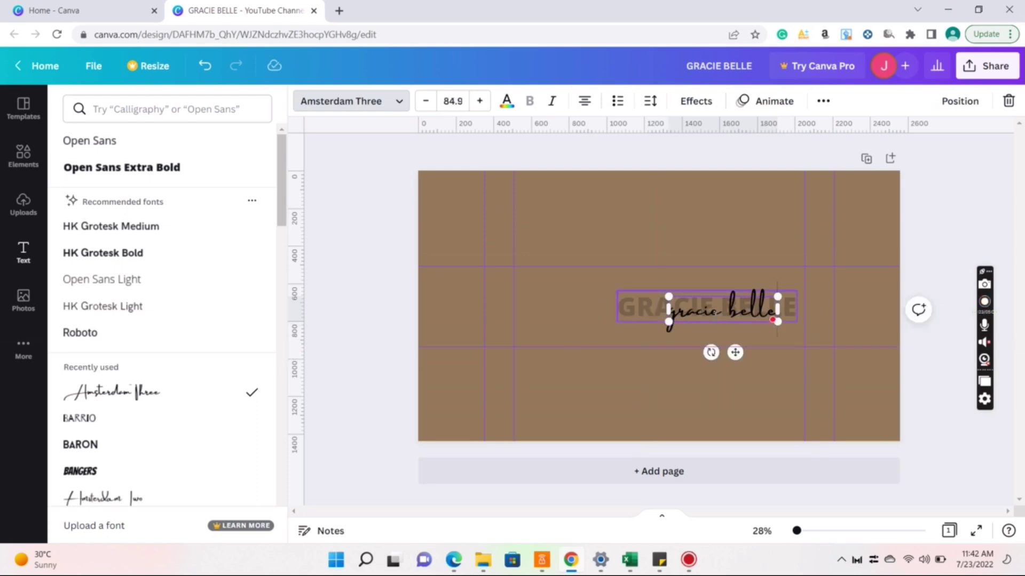
{"action": "left_click_drag", "start_coordinate": [733, 353], "coordinate": [721, 353]}
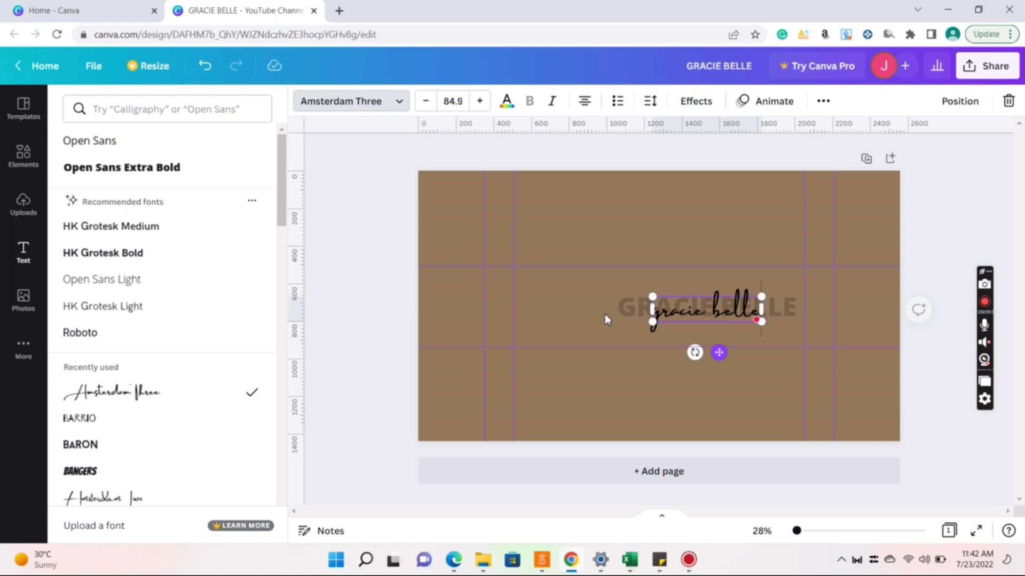
{"action": "left_click", "coordinate": [571, 289]}
{"action": "left_click", "coordinate": [571, 289]}
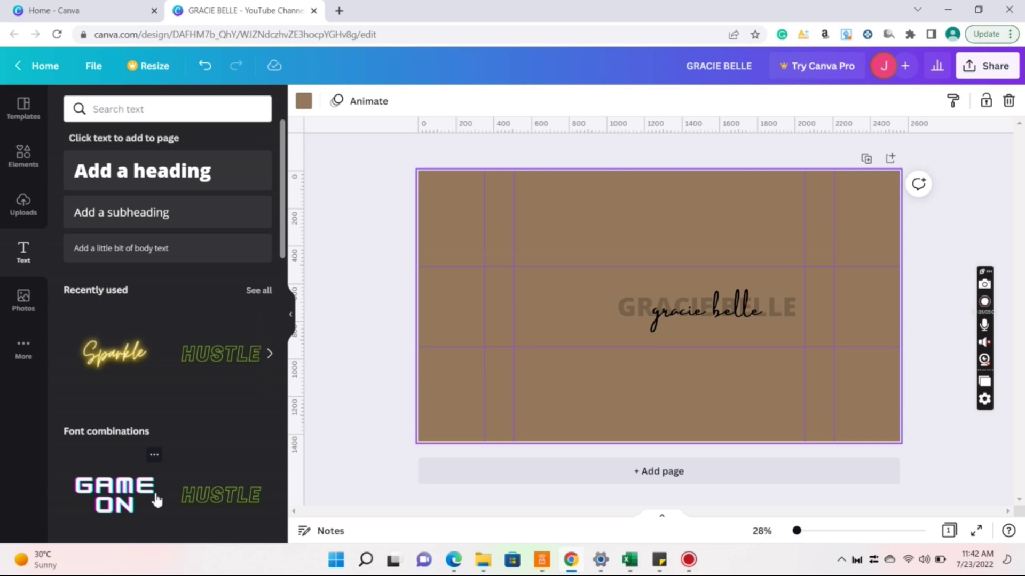
- Add a 'NEW VIDEOS EVERY' subheading and move it up and left
{"action": "left_click", "coordinate": [127, 214]}
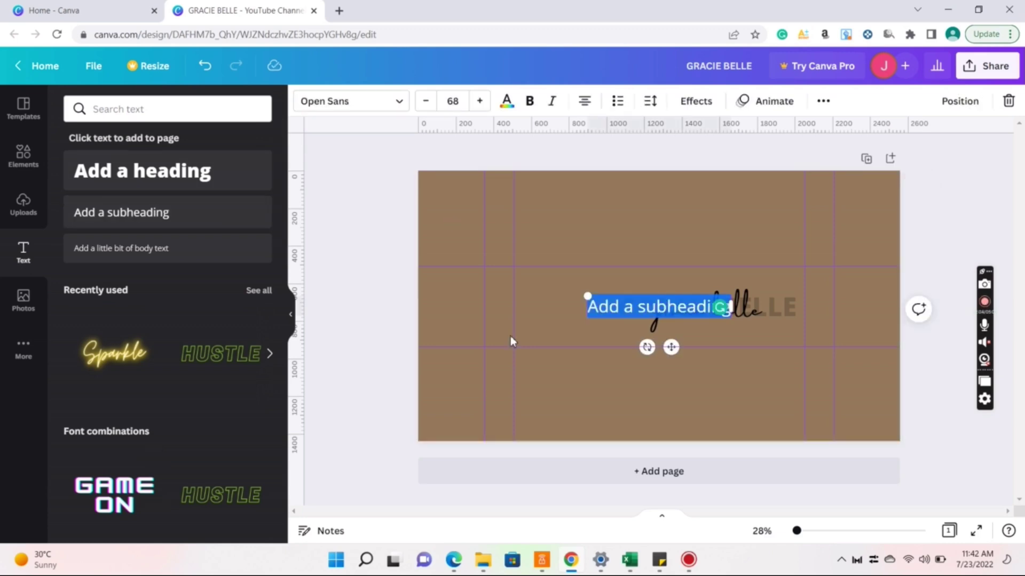
{"action": "key", "text": "BackSpace"}
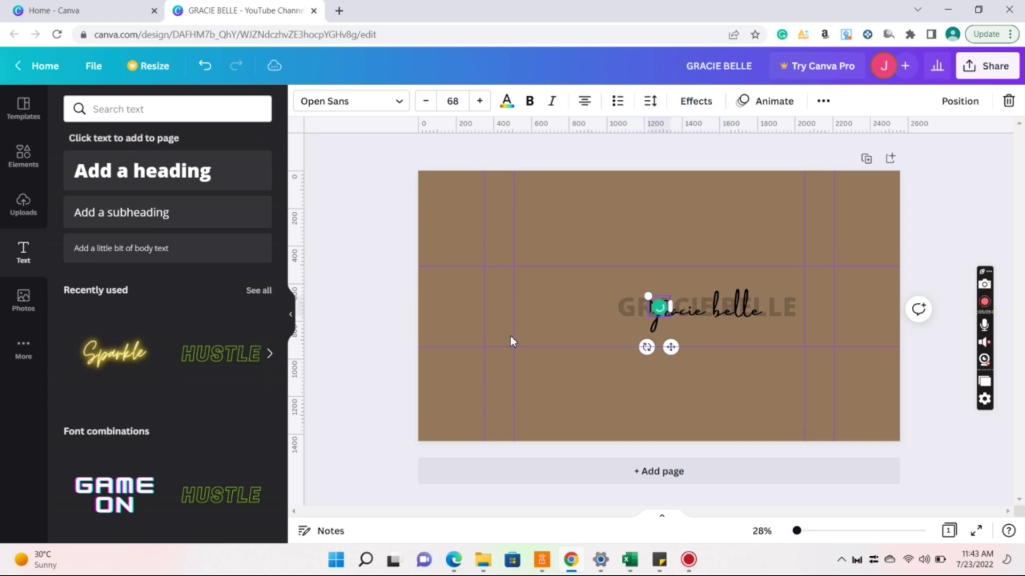
{"action": "type", "text": "NEW VIDEOS"}
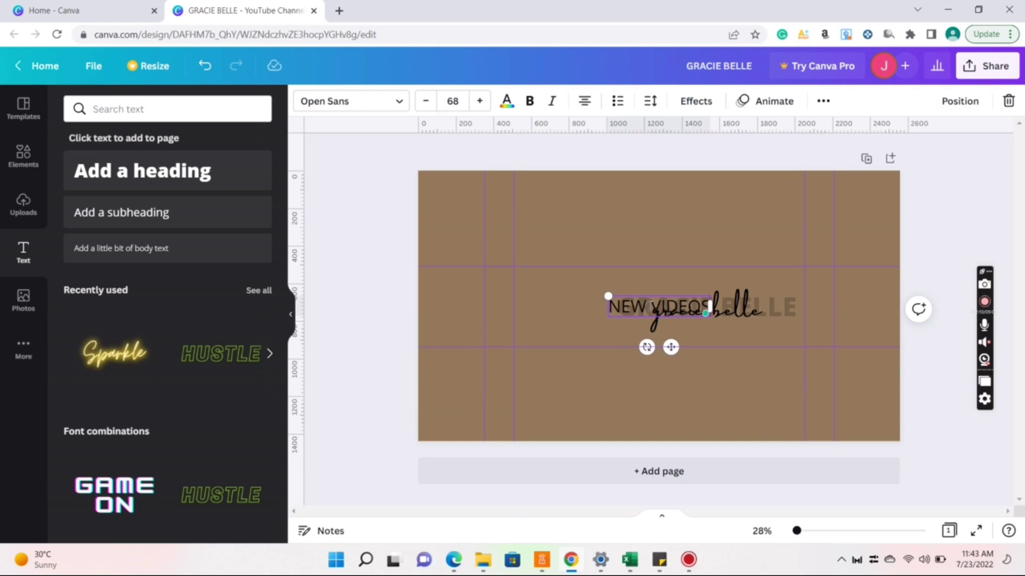
{"action": "type", "text": " EVERY"}
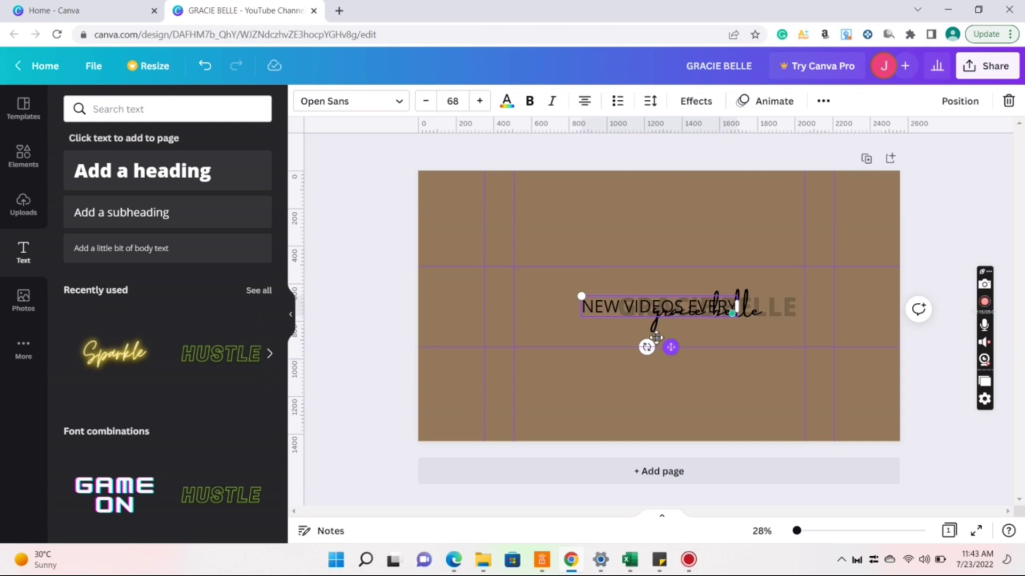
{"action": "left_click_drag", "start_coordinate": [672, 347], "coordinate": [603, 322]}
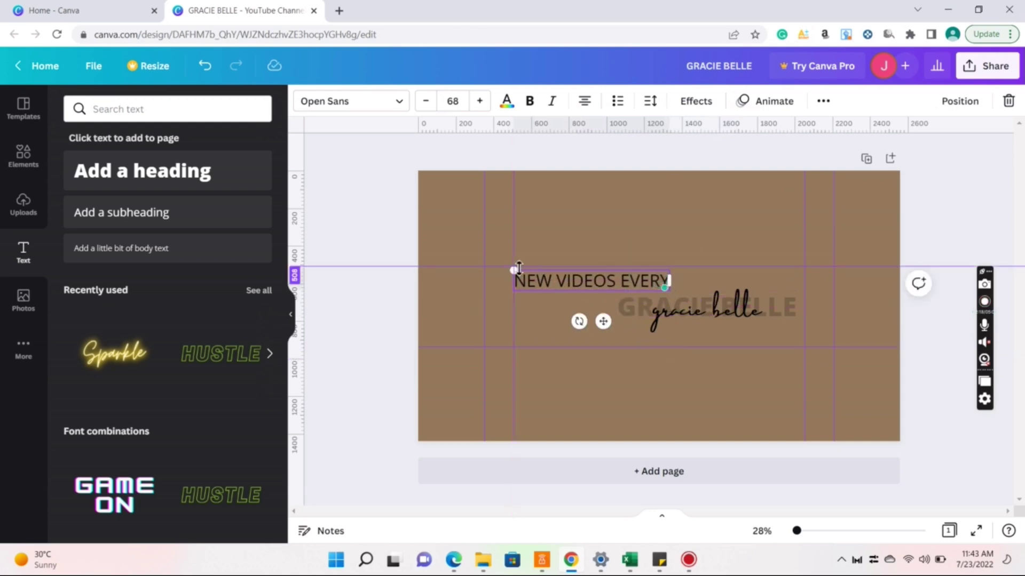
{"action": "left_click_drag", "start_coordinate": [603, 321], "coordinate": [611, 321]}
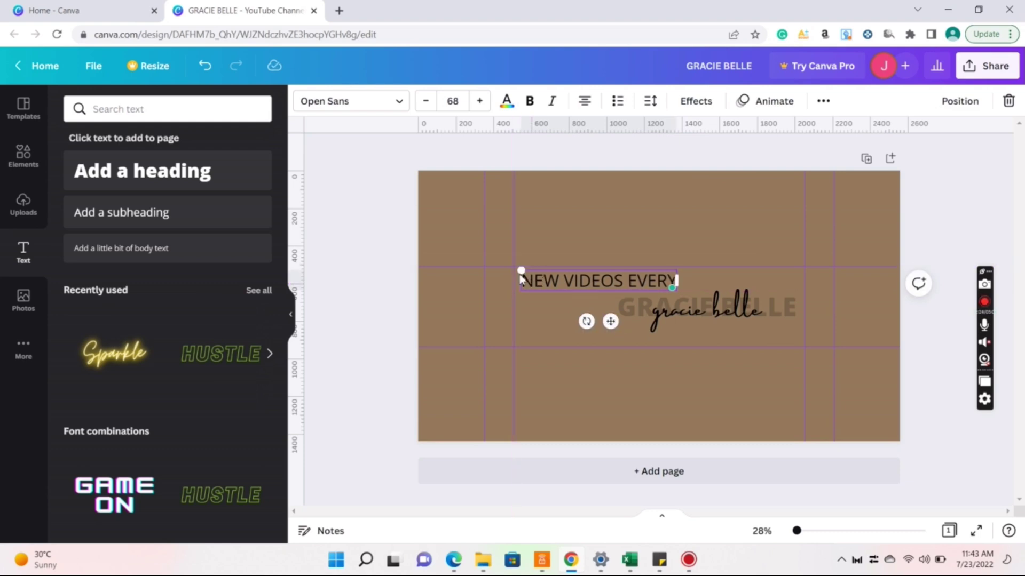
- Shrink NEW VIDEOS EVERY to 41.3 and align it with the title's left edge
{"action": "left_click_drag", "start_coordinate": [521, 271], "coordinate": [565, 294]}
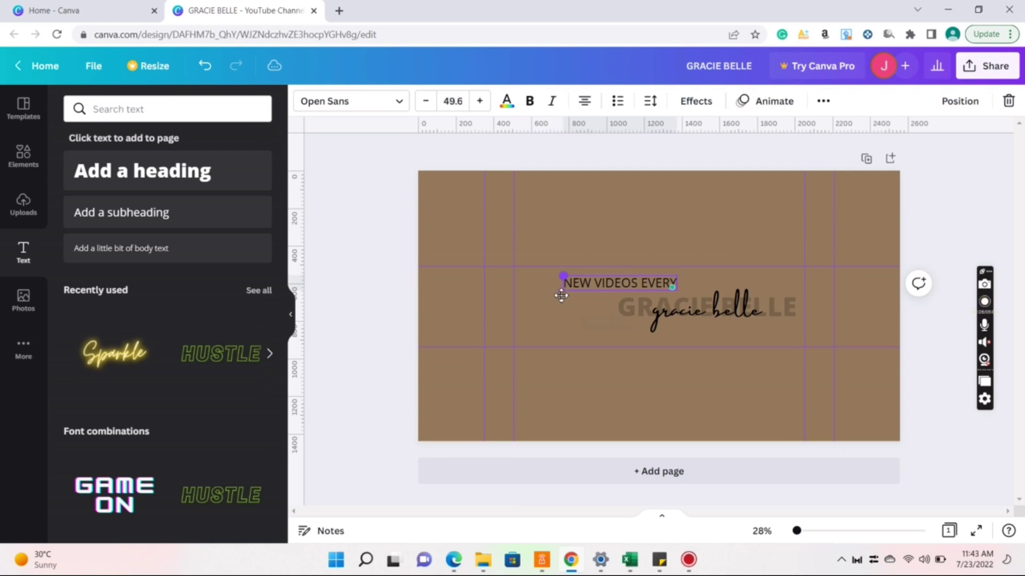
{"action": "left_click_drag", "start_coordinate": [632, 323], "coordinate": [586, 322]}
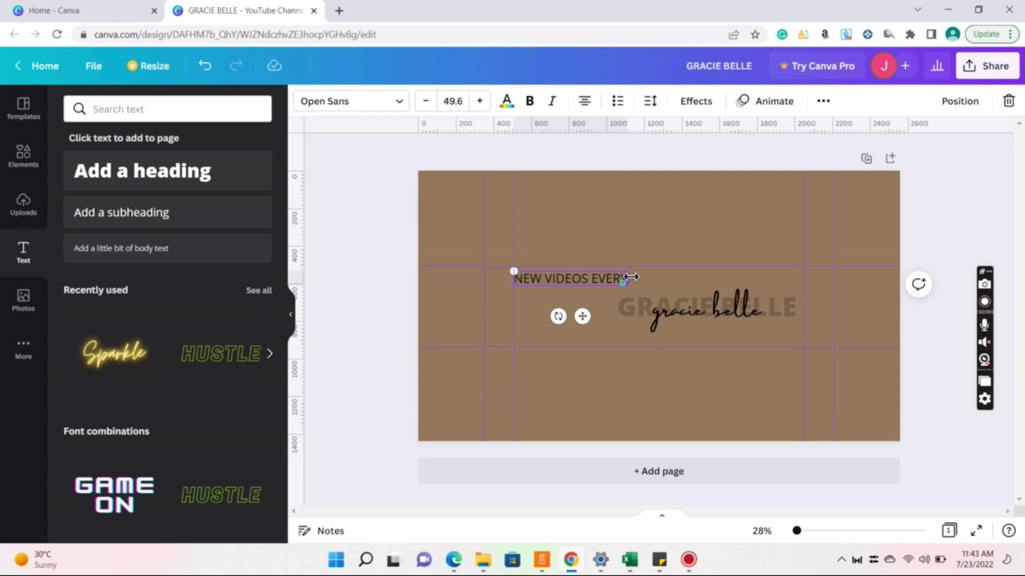
{"action": "left_click_drag", "start_coordinate": [601, 290], "coordinate": [589, 321]}
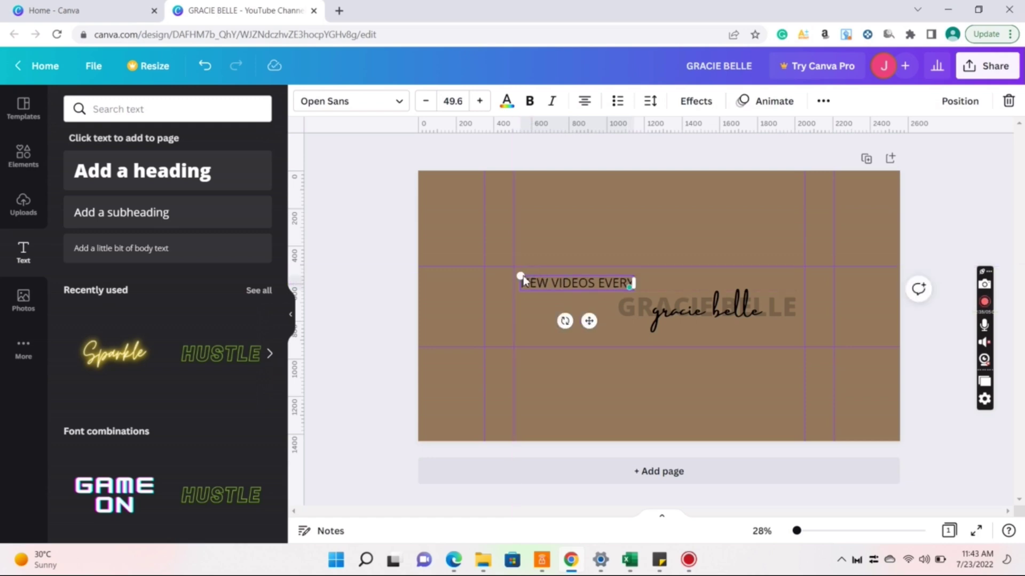
{"action": "left_click_drag", "start_coordinate": [520, 277], "coordinate": [541, 279]}
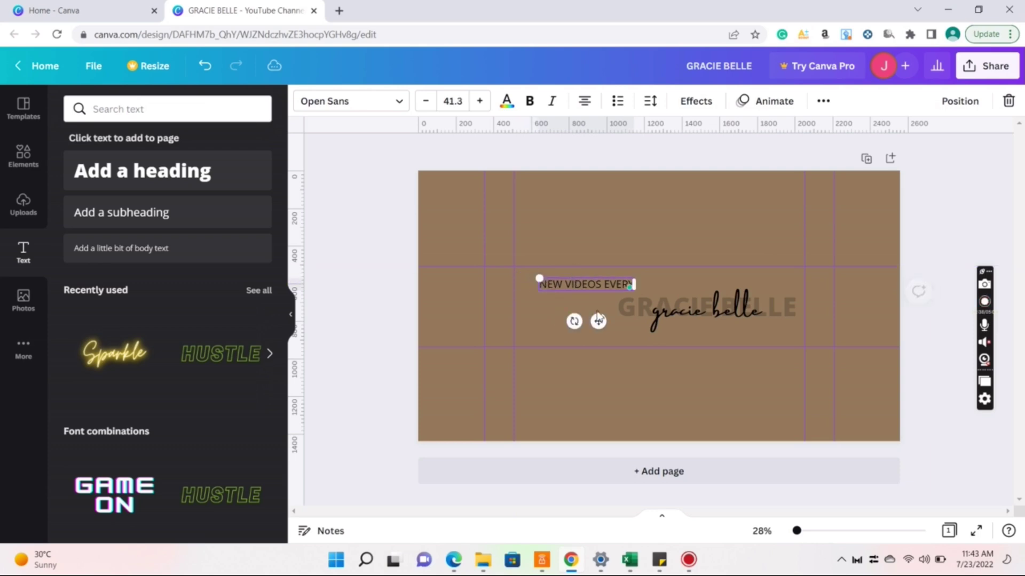
{"action": "mouse_move", "coordinate": [602, 327]}
{"action": "left_mouse_down"}
{"action": "mouse_move", "coordinate": [577, 329]}
{"action": "mouse_move", "coordinate": [585, 329]}
{"action": "left_mouse_up"}
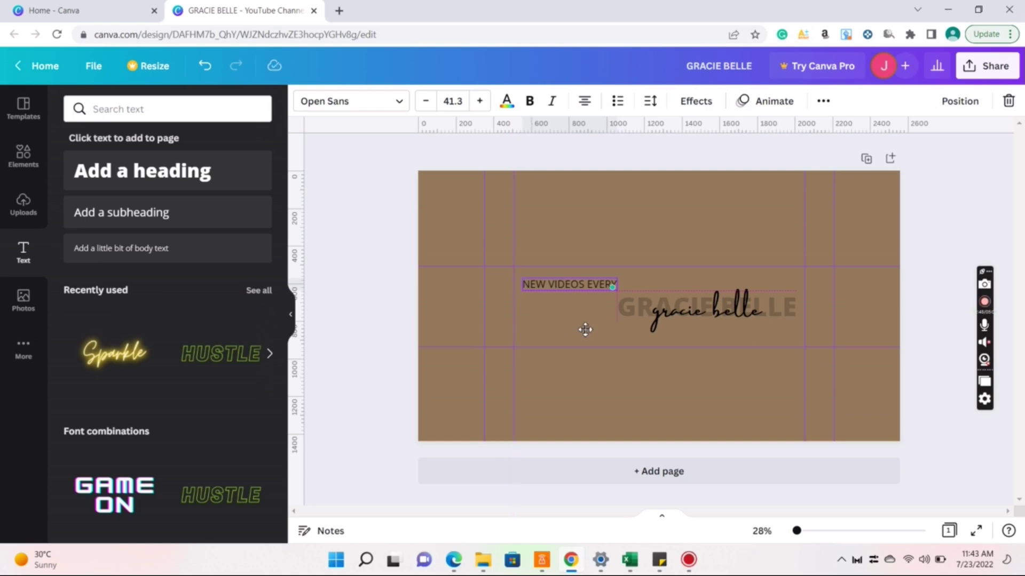
{"action": "left_click_drag", "start_coordinate": [585, 330], "coordinate": [586, 330]}
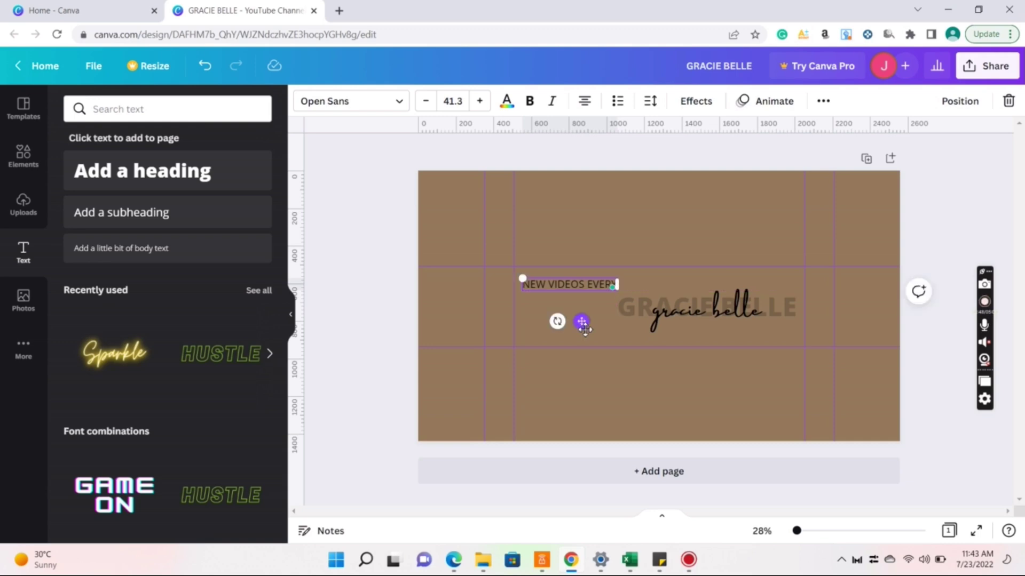
- Make the NEW VIDEOS EVERY text bold
{"action": "left_click", "coordinate": [611, 243]}
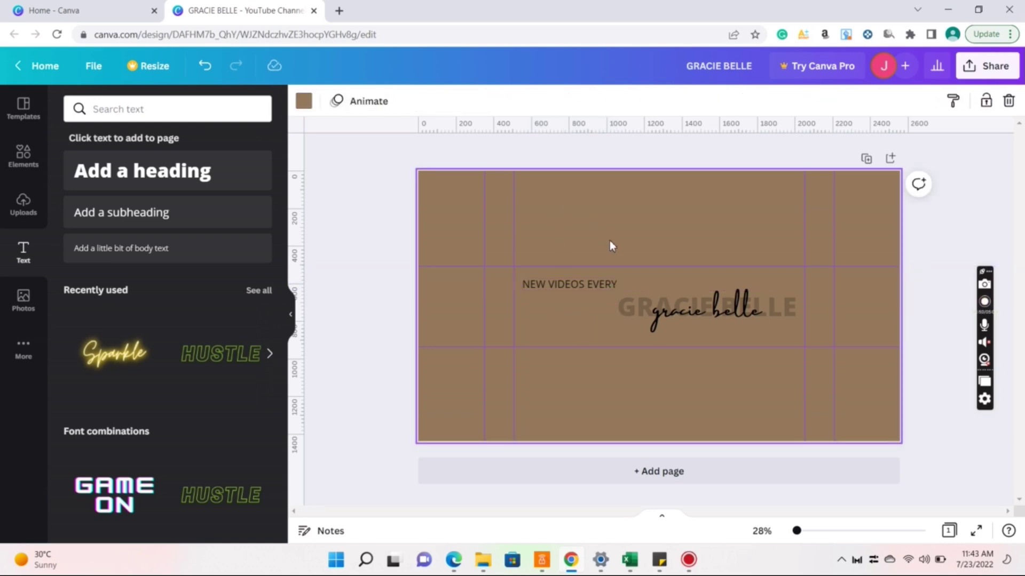
{"action": "left_click", "coordinate": [591, 283]}
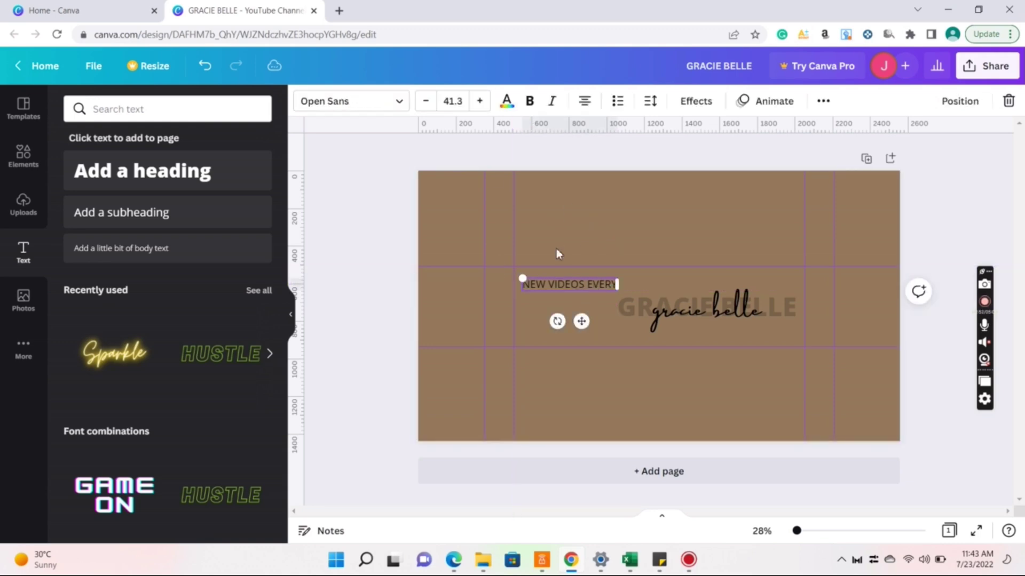
{"action": "left_click", "coordinate": [529, 101]}
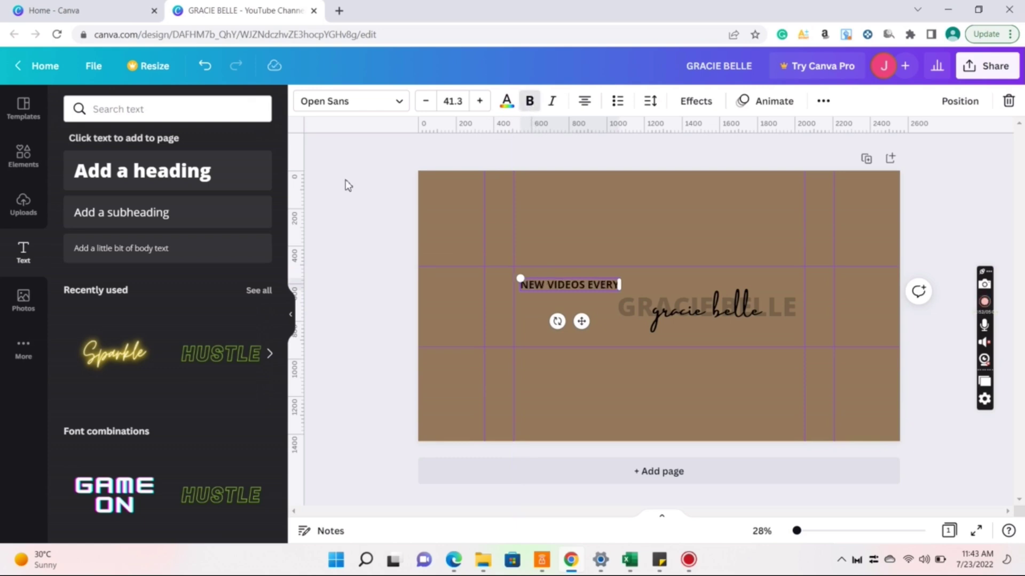
{"action": "left_click", "coordinate": [366, 227]}
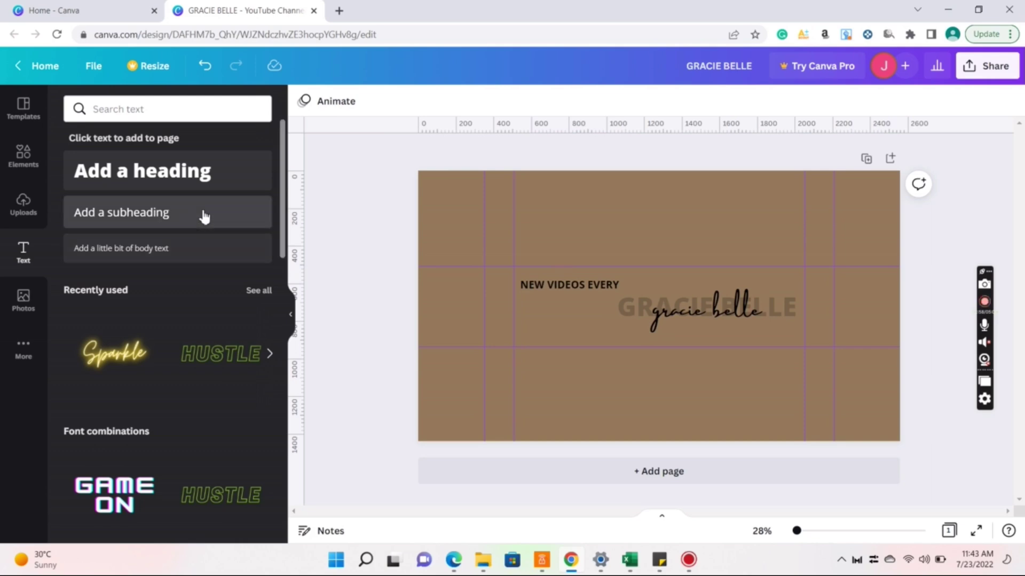
- Add a heading reading 'MONDAY'
{"action": "left_click", "coordinate": [184, 175]}
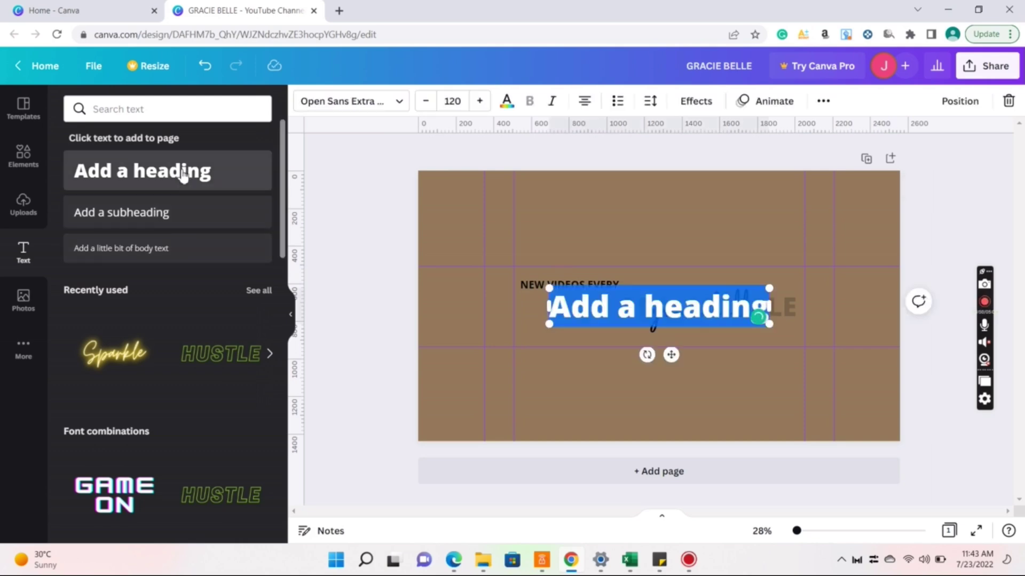
{"action": "type", "text": "M"}
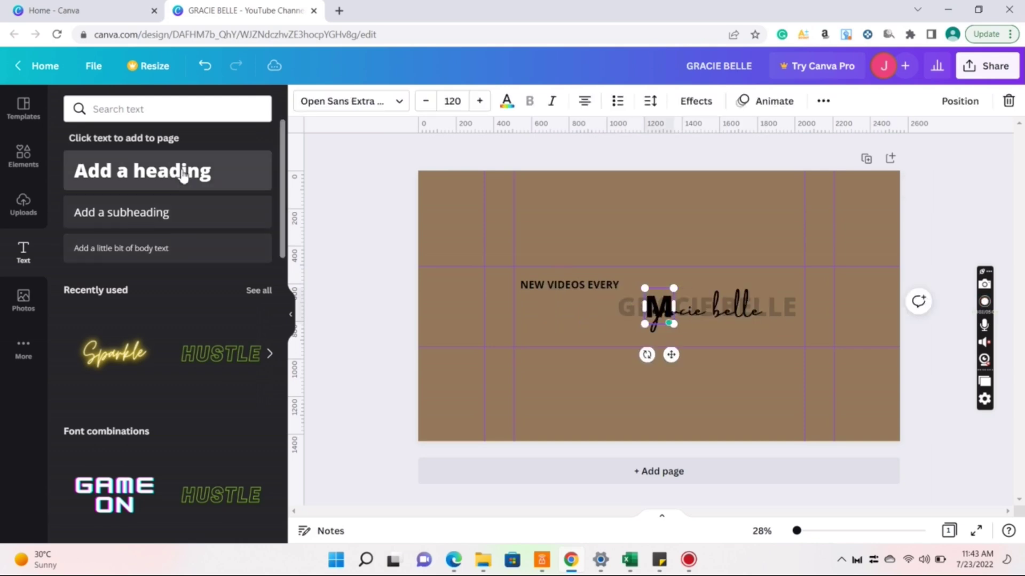
{"action": "key", "text": "BackSpace"}
{"action": "type", "text": "MONDAY"}
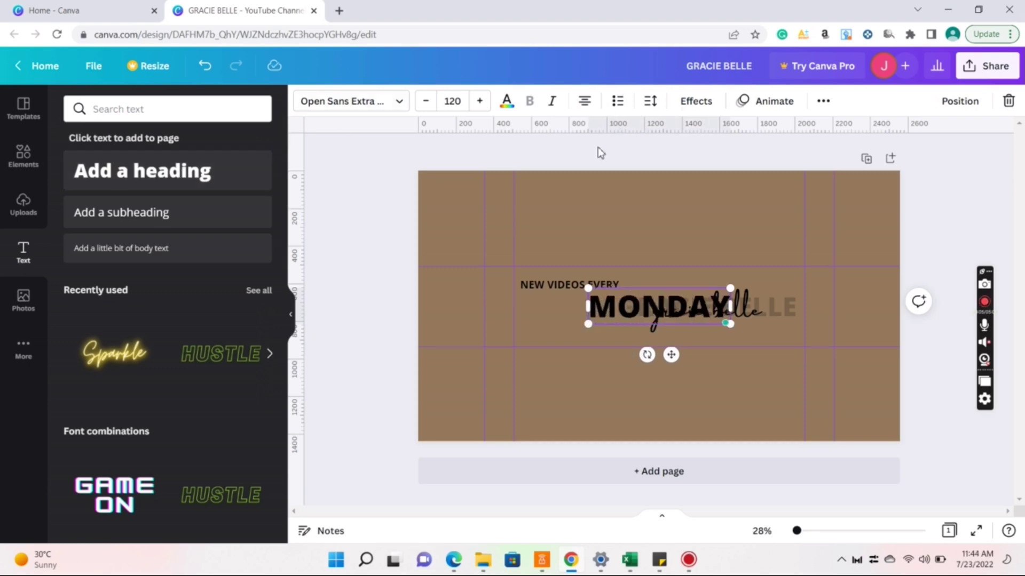
- Shrink MONDAY to 83.5 and stack NEW VIDEOS EVERY directly above it
{"action": "left_click", "coordinate": [598, 236]}
{"action": "left_click", "coordinate": [634, 307]}
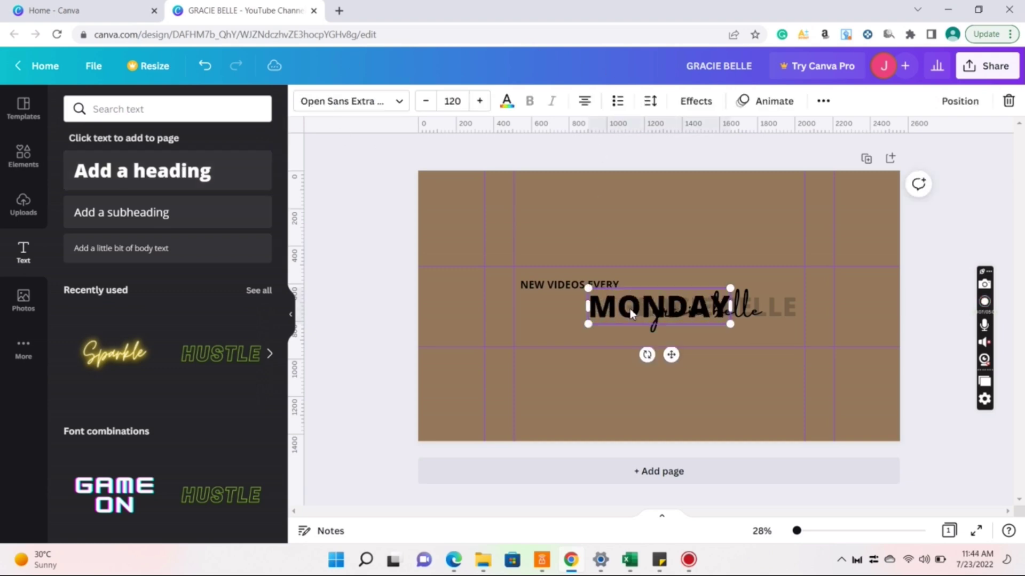
{"action": "left_click_drag", "start_coordinate": [634, 307], "coordinate": [567, 309]}
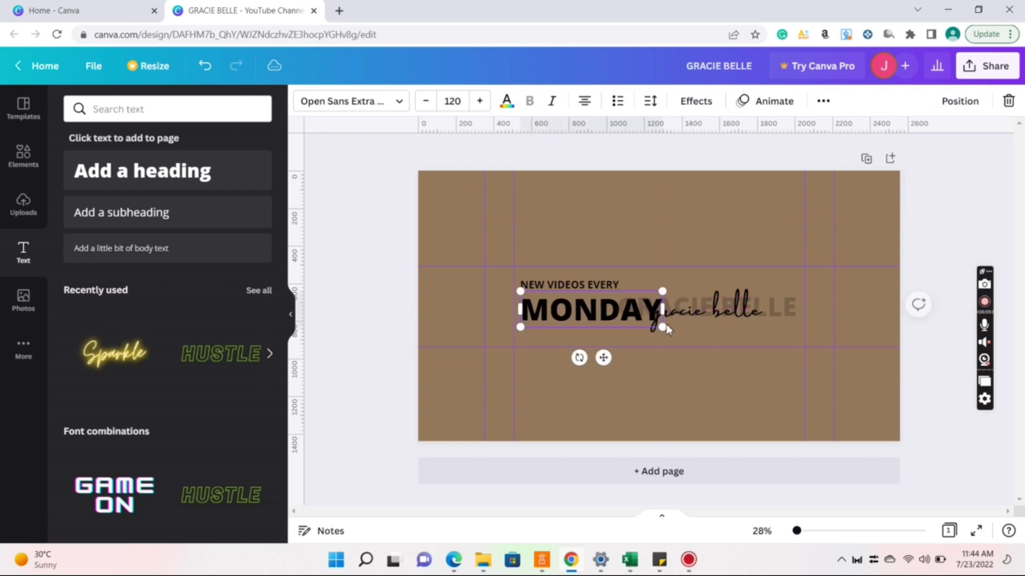
{"action": "left_click_drag", "start_coordinate": [662, 328], "coordinate": [573, 325]}
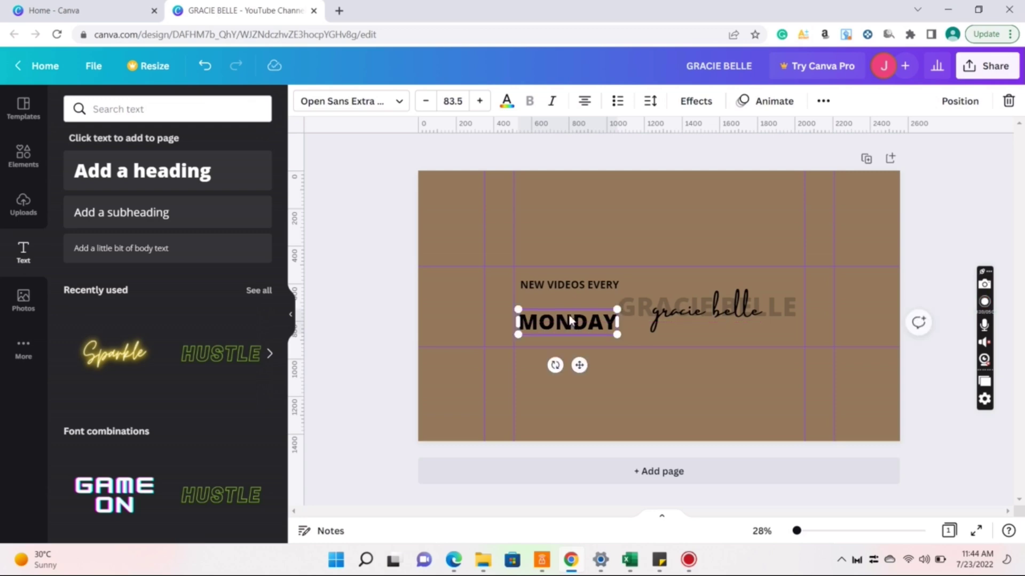
{"action": "left_click_drag", "start_coordinate": [569, 285], "coordinate": [567, 304]}
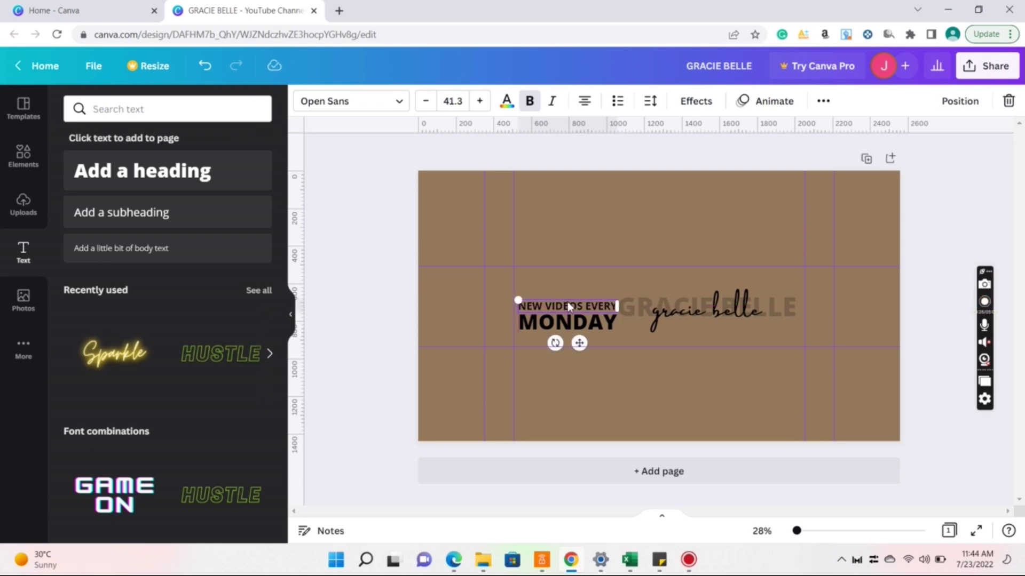
{"action": "left_click", "coordinate": [598, 153]}
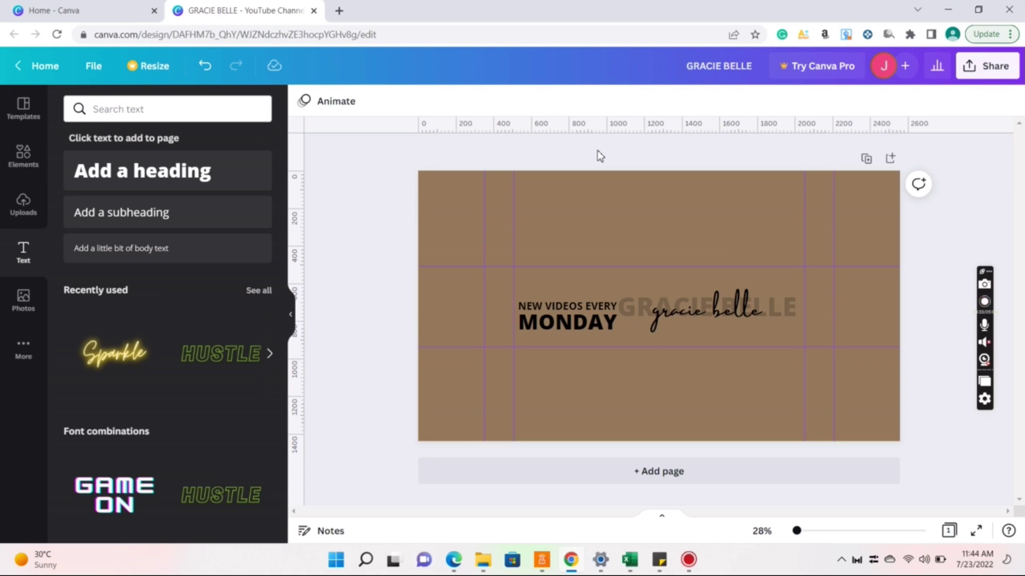
- Add a 'graciebelle.com' subheading and move it above the title
{"action": "left_click", "coordinate": [175, 228]}
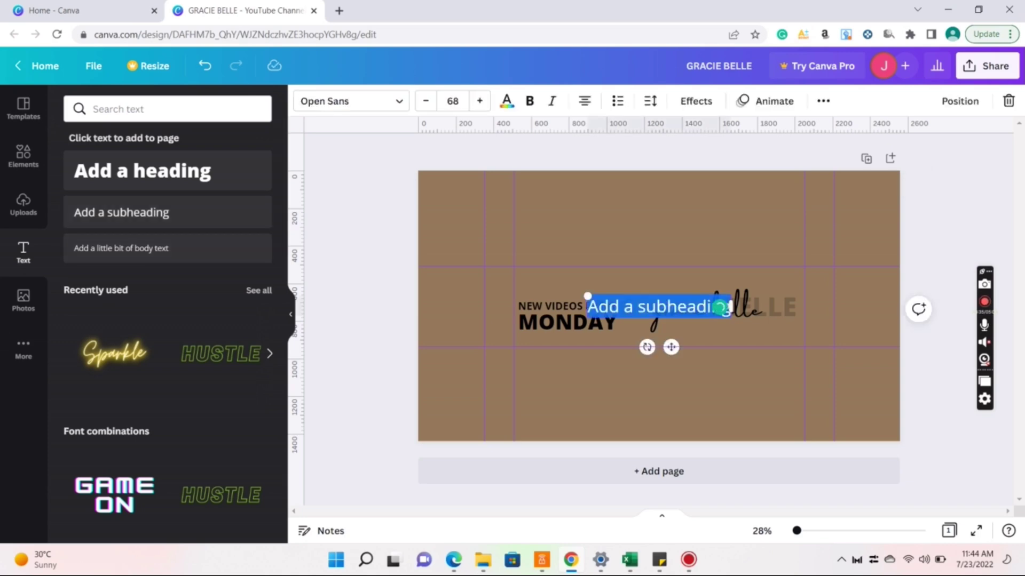
{"action": "type", "text": "GRAC"}
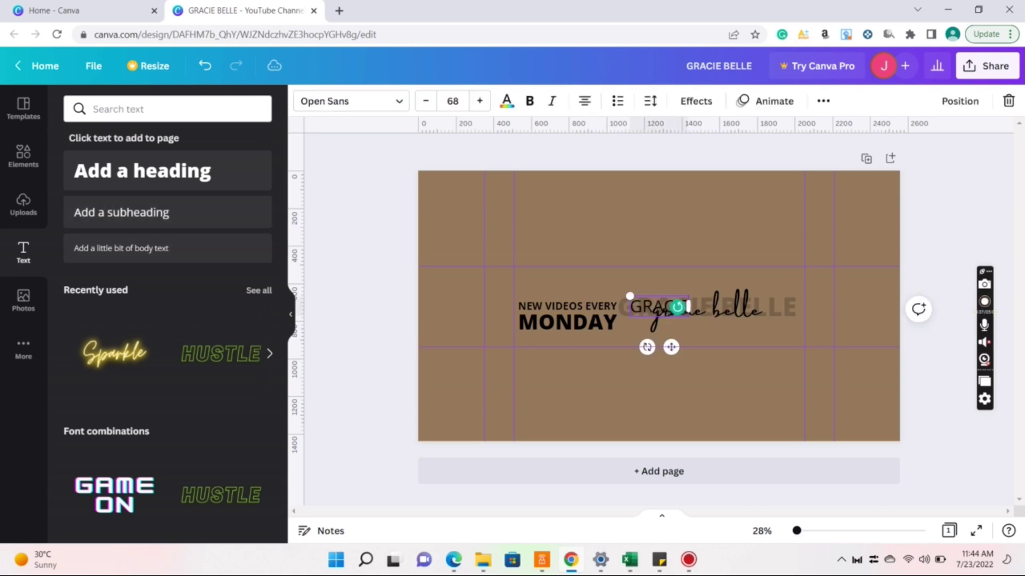
{"action": "key", "text": "BackSpace"}
{"action": "key", "text": "BackSpace"}
{"action": "key", "text": "BackSpace"}
{"action": "key", "text": "BackSpace"}
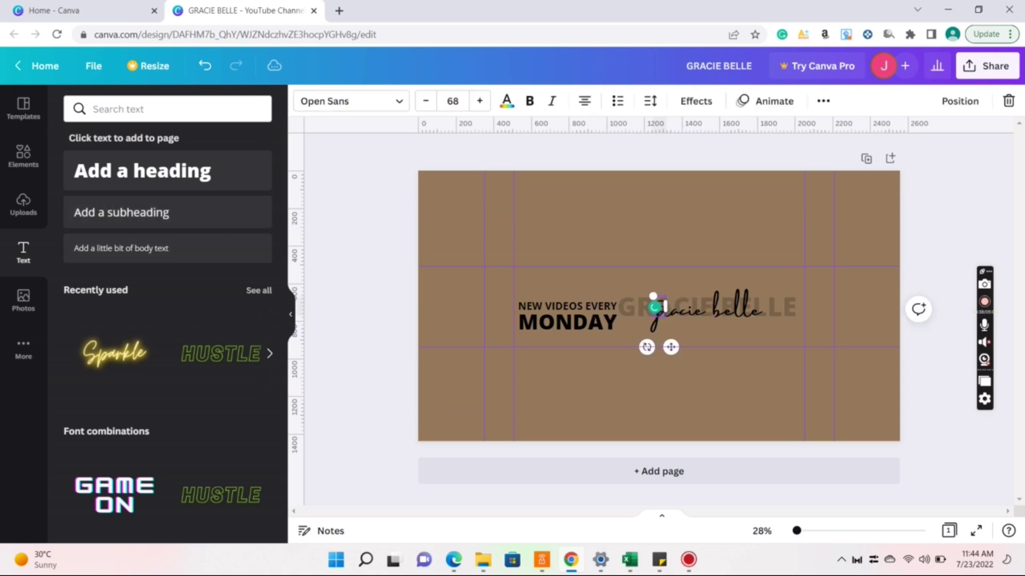
{"action": "type", "text": "graciebe"}
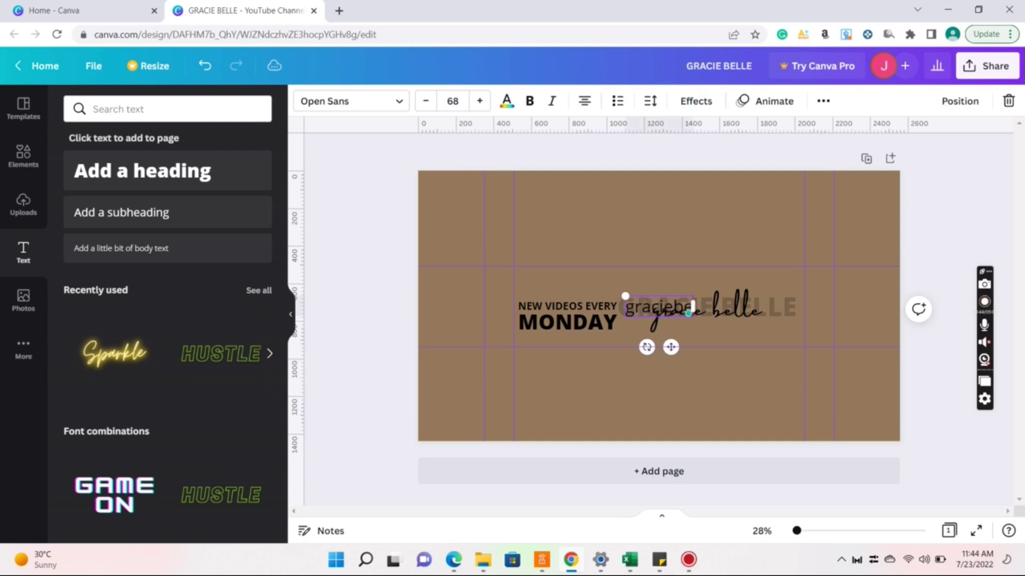
{"action": "type", "text": "lle.com"}
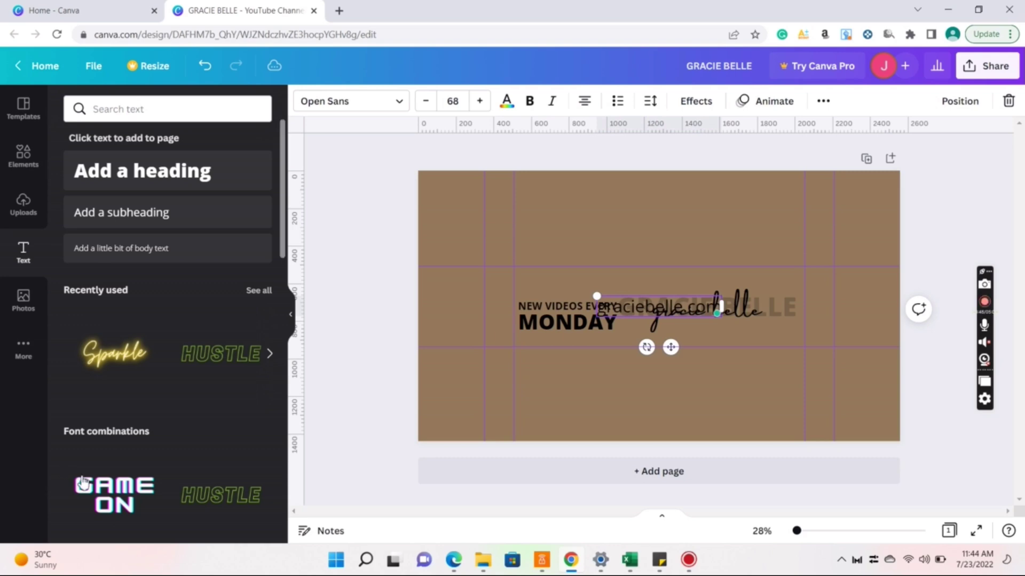
{"action": "left_click", "coordinate": [683, 392]}
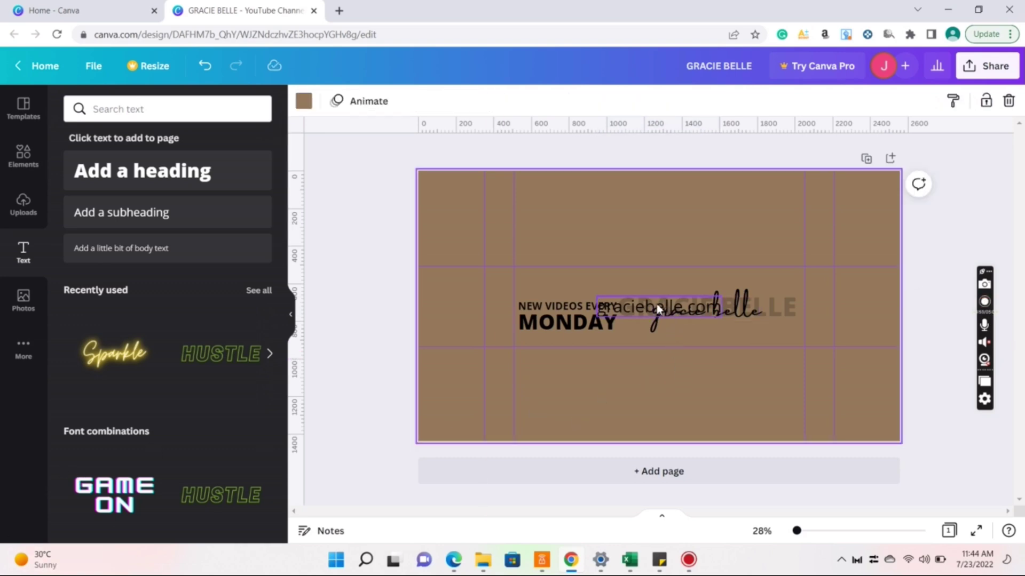
{"action": "left_click_drag", "start_coordinate": [651, 306], "coordinate": [645, 281]}
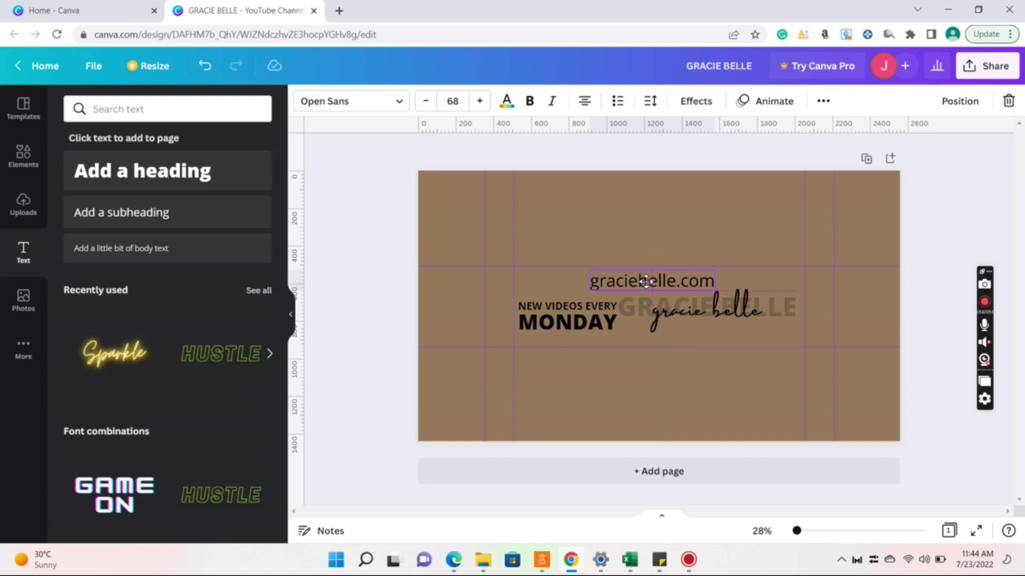
- Reduce the graciebelle.com font size to 40
{"action": "left_click", "coordinate": [646, 281]}
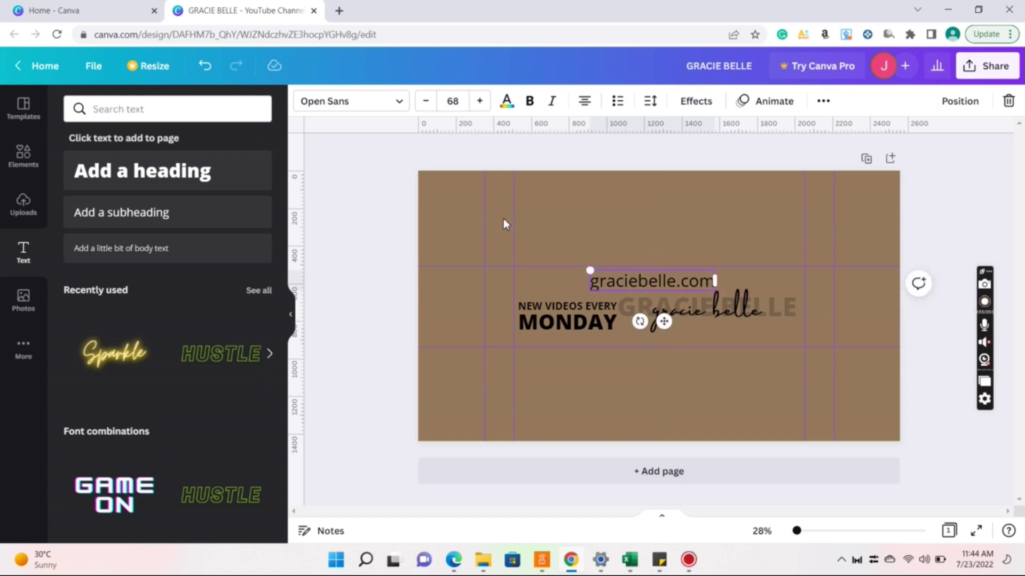
{"action": "left_click", "coordinate": [427, 101]}
{"action": "left_click", "coordinate": [427, 101]}
{"action": "left_click", "coordinate": [427, 101]}
{"action": "left_click", "coordinate": [427, 101]}
{"action": "left_click", "coordinate": [427, 102]}
{"action": "left_click", "coordinate": [426, 102]}
{"action": "left_click", "coordinate": [427, 102]}
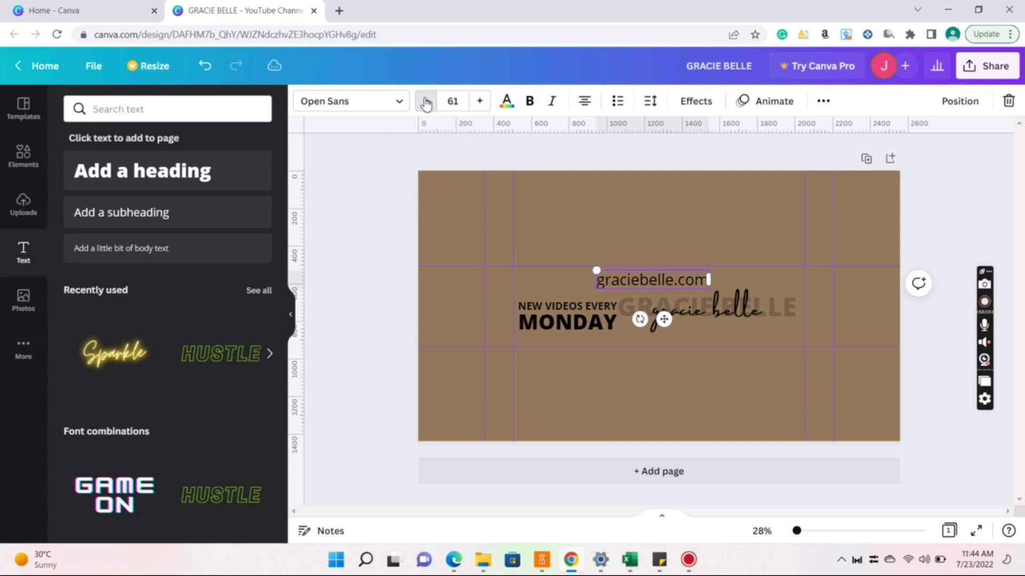
{"action": "left_click", "coordinate": [426, 101]}
{"action": "left_click", "coordinate": [426, 102]}
{"action": "left_click", "coordinate": [426, 102]}
{"action": "left_click", "coordinate": [426, 102]}
{"action": "left_click", "coordinate": [426, 102]}
{"action": "left_click", "coordinate": [426, 102]}
{"action": "left_click", "coordinate": [426, 102]}
{"action": "left_click", "coordinate": [426, 102]}
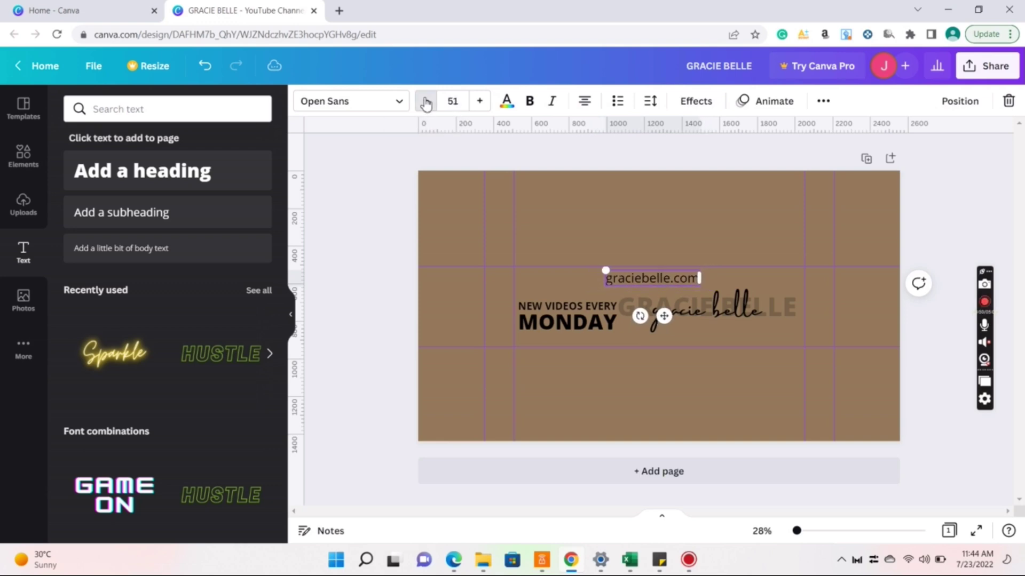
{"action": "left_click", "coordinate": [427, 102]}
{"action": "left_click", "coordinate": [427, 101]}
{"action": "left_click", "coordinate": [426, 102]}
{"action": "left_click", "coordinate": [426, 102]}
{"action": "left_click", "coordinate": [426, 102]}
{"action": "left_click", "coordinate": [427, 102]}
{"action": "left_click", "coordinate": [427, 102]}
{"action": "left_click", "coordinate": [426, 102]}
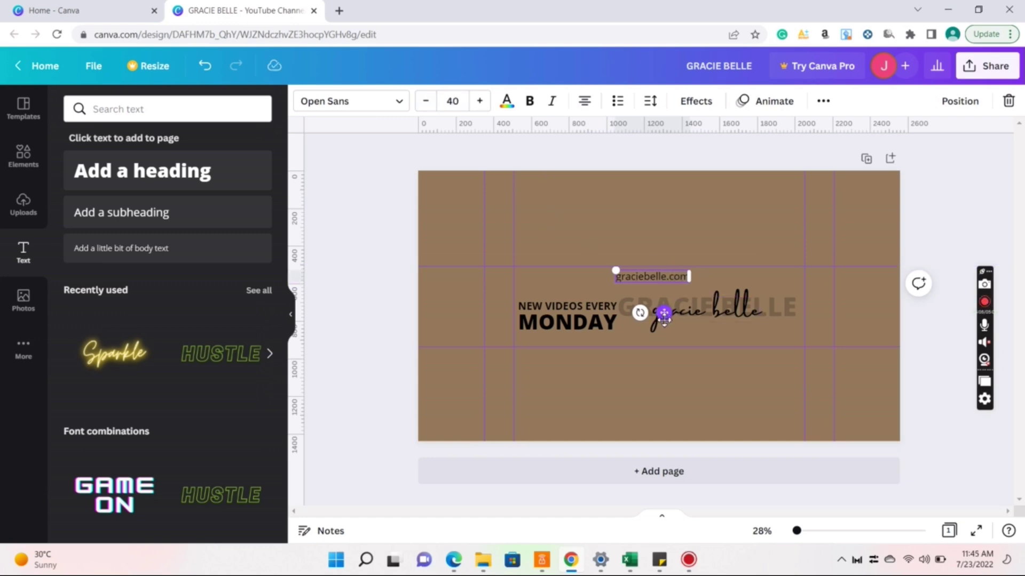
- Place graciebelle.com above the schedule text, make it bold italic, and add a new subheading
{"action": "left_click_drag", "start_coordinate": [663, 315], "coordinate": [582, 328]}
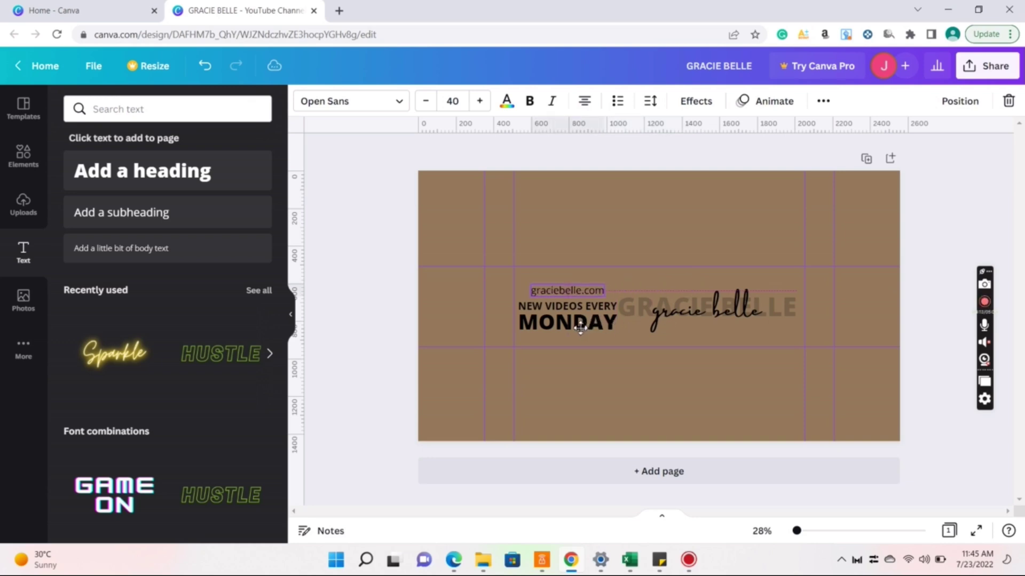
{"action": "left_click_drag", "start_coordinate": [580, 328], "coordinate": [580, 327]}
{"action": "left_click", "coordinate": [551, 102]}
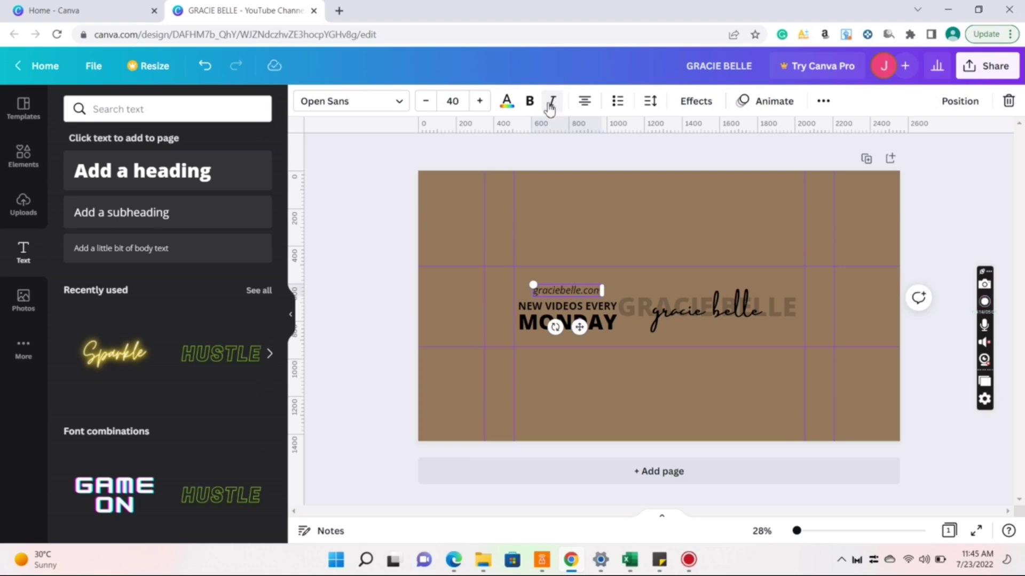
{"action": "left_click", "coordinate": [531, 103]}
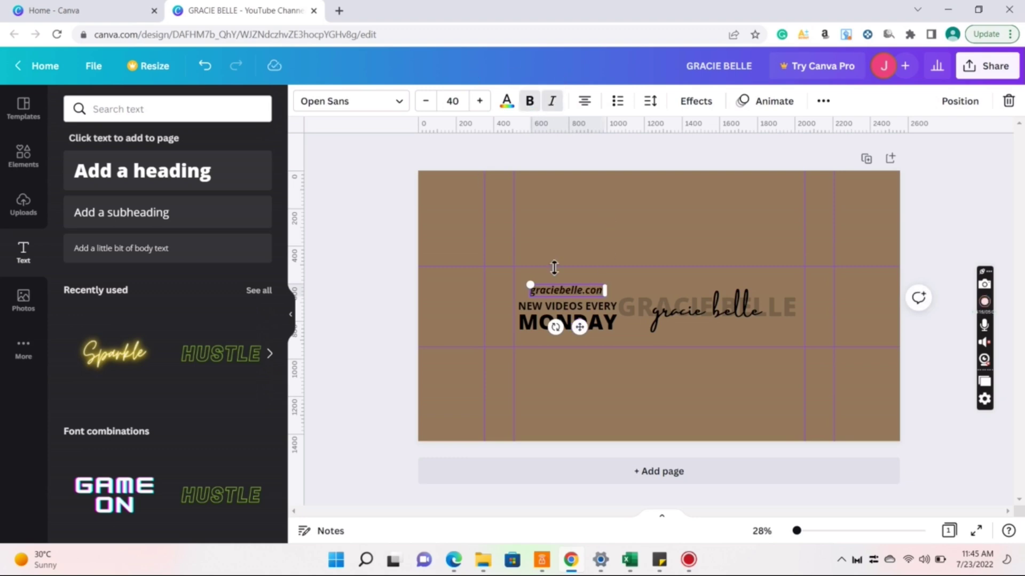
{"action": "left_click", "coordinate": [371, 263]}
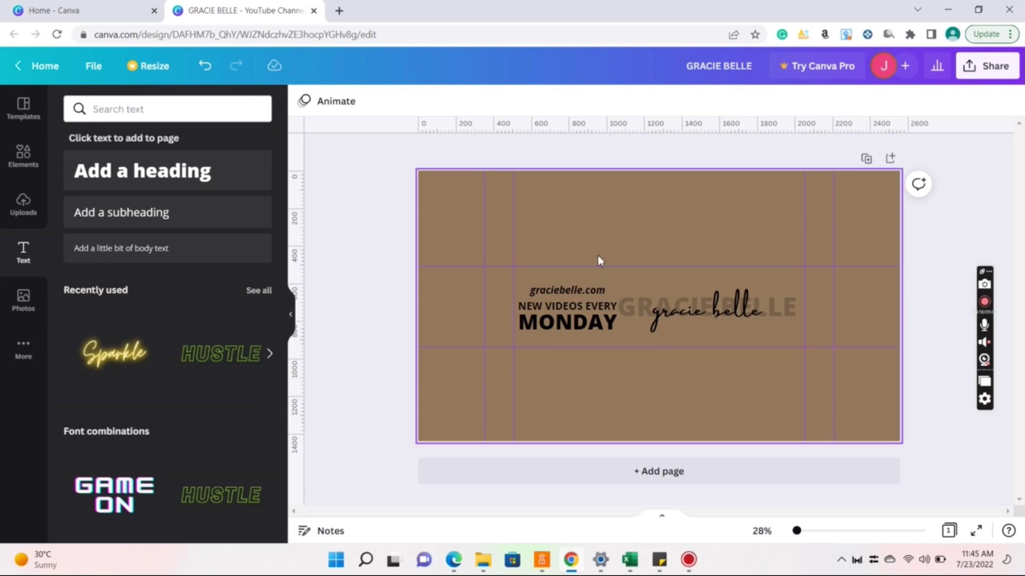
{"action": "left_click", "coordinate": [131, 213]}
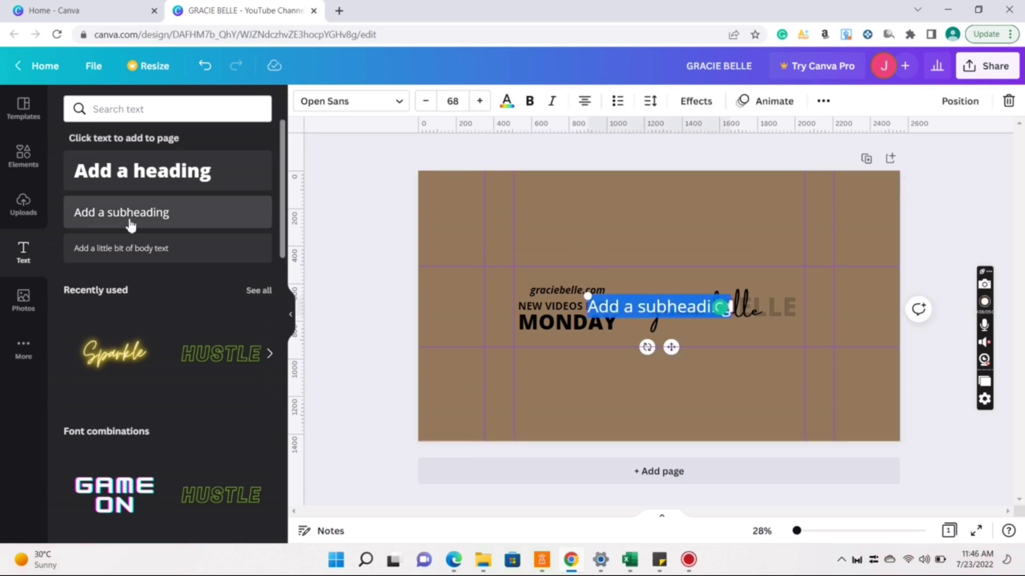
- Replace the subheading text with lowercase 'follow me'
{"action": "key", "text": "BackSpace"}
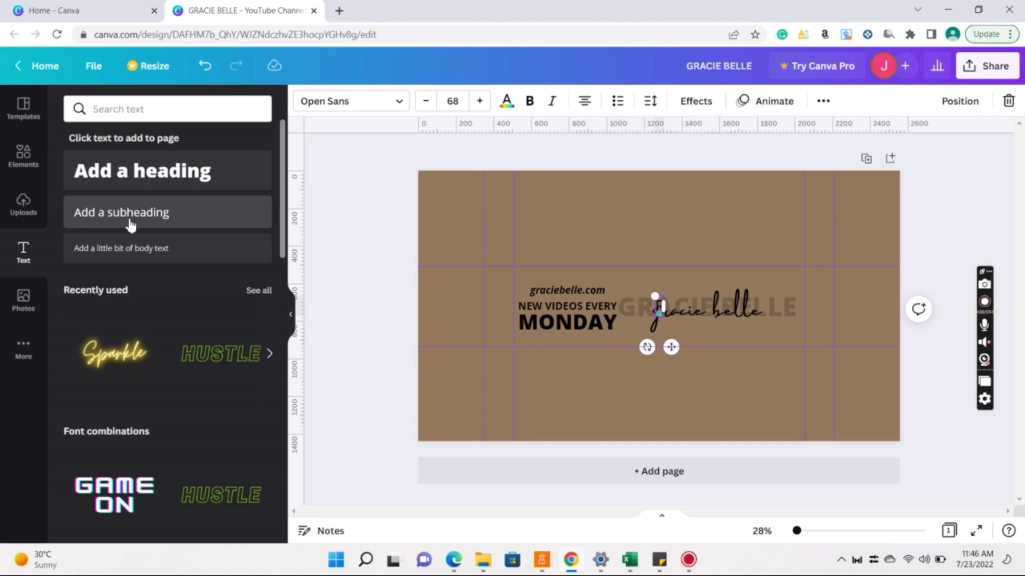
{"action": "type", "text": "Follow"}
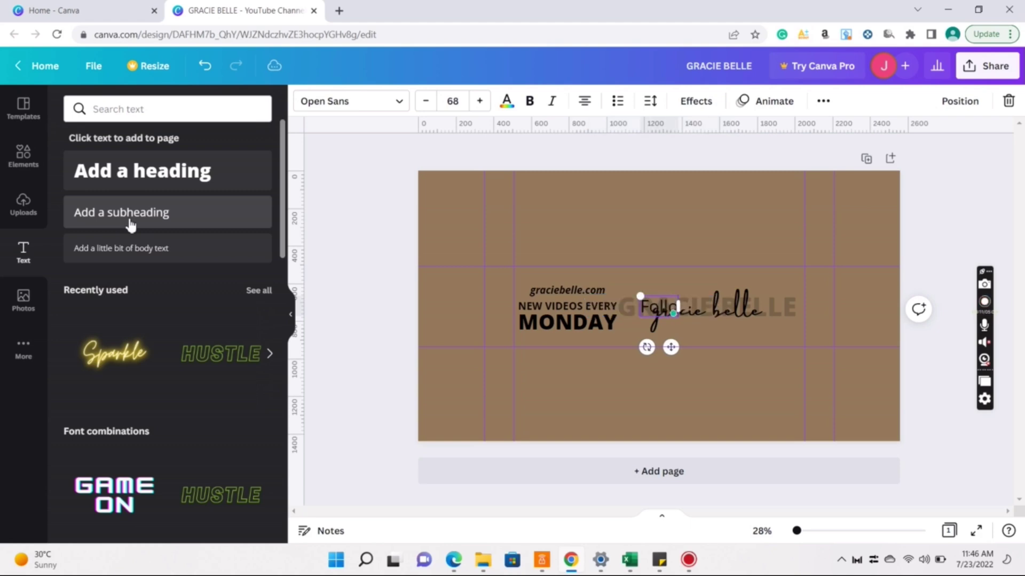
{"action": "type", "text": " me"}
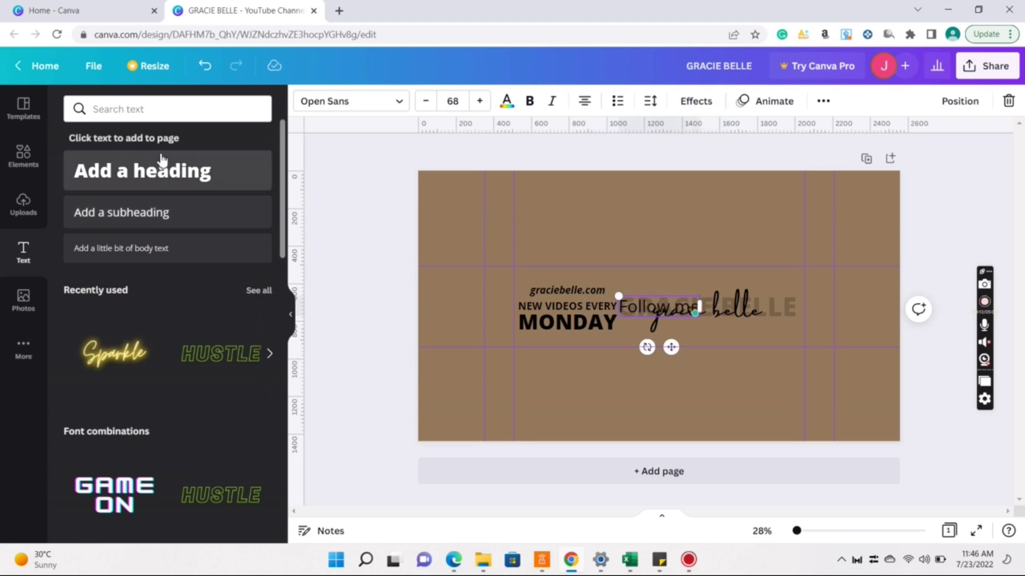
{"action": "key", "text": "ctrl+a"}
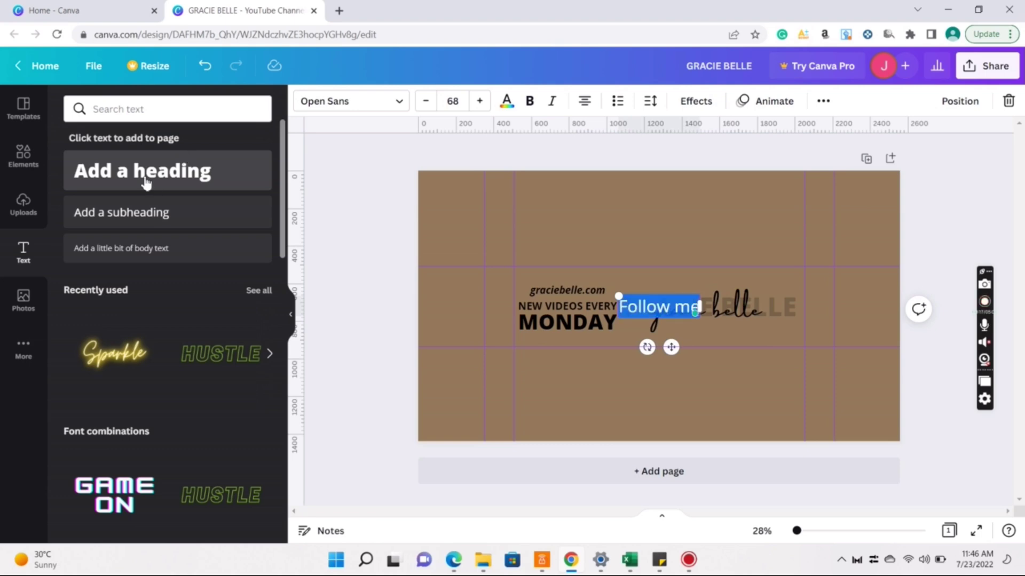
{"action": "type", "text": "f"}
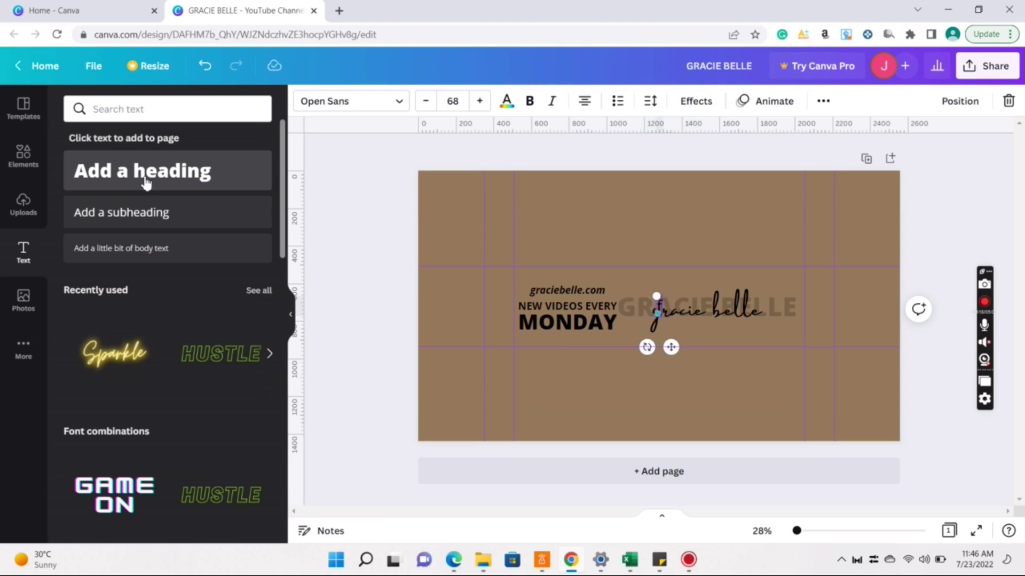
{"action": "type", "text": "ollow me"}
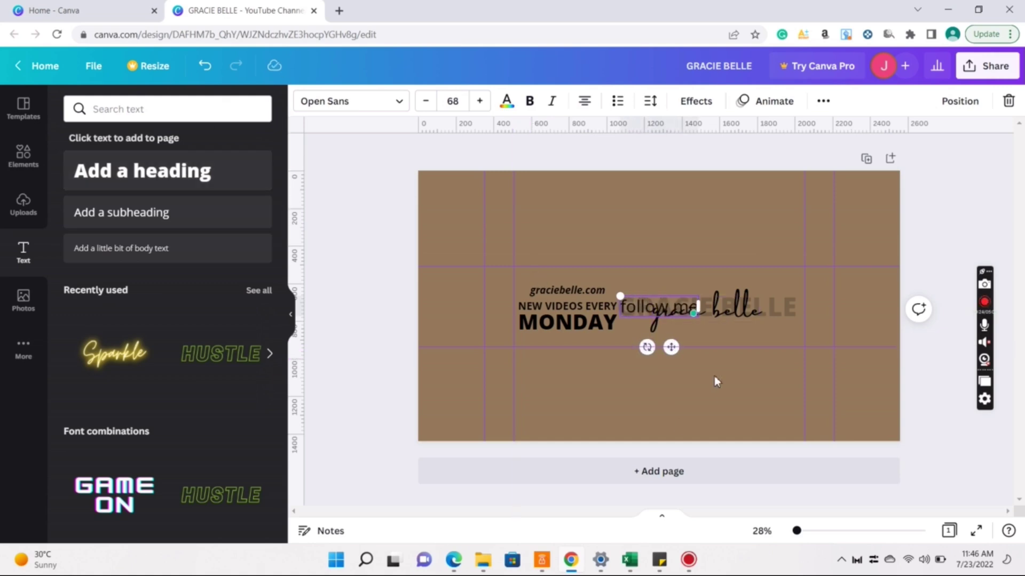
- Move 'follow me' to the banner's upper right and shrink it to 41.2
{"action": "left_click_drag", "start_coordinate": [672, 350], "coordinate": [872, 333]}
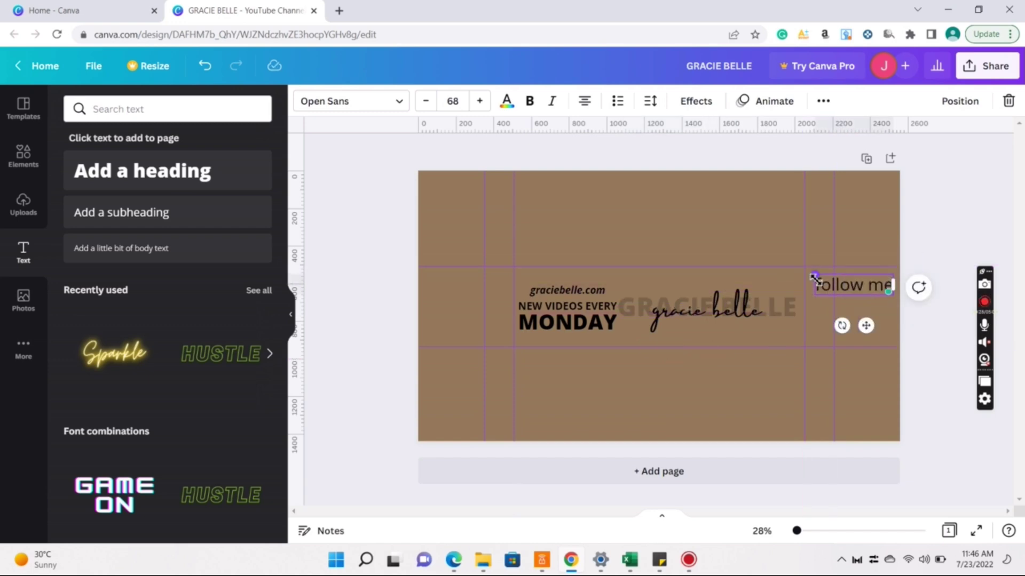
{"action": "left_click_drag", "start_coordinate": [813, 275], "coordinate": [843, 292]}
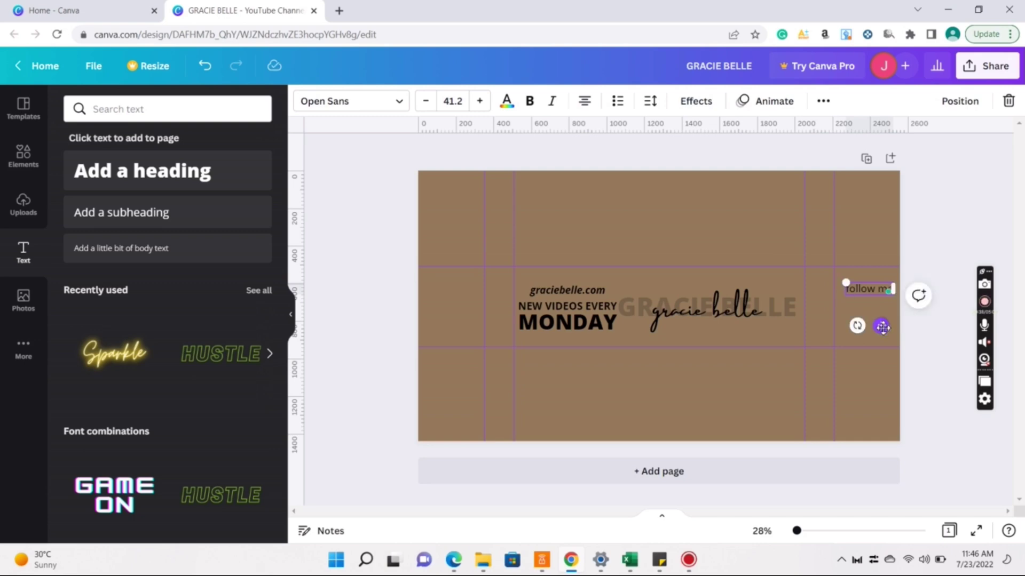
{"action": "left_click_drag", "start_coordinate": [883, 326], "coordinate": [881, 318]}
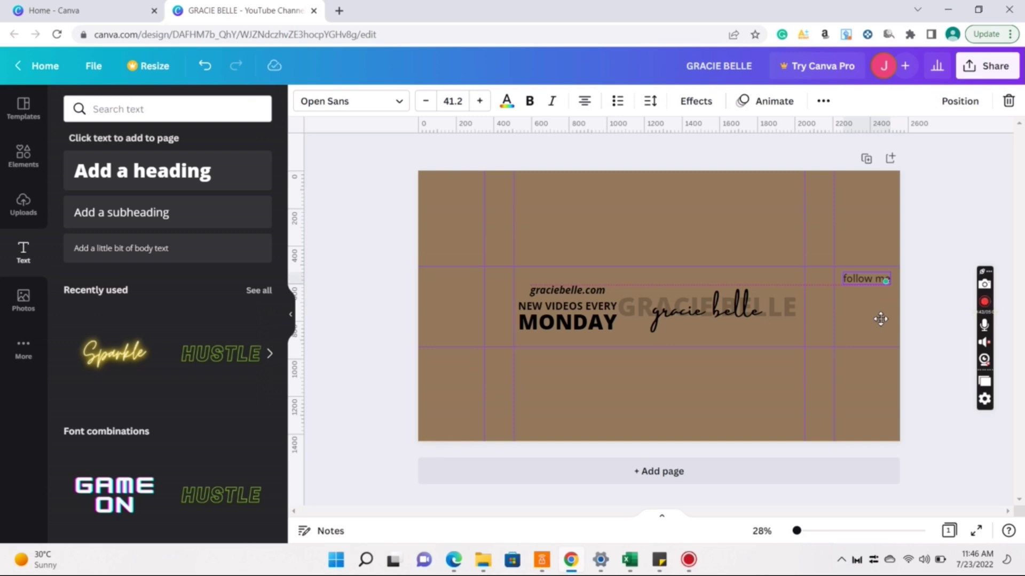
{"action": "left_click_drag", "start_coordinate": [881, 322], "coordinate": [880, 323]}
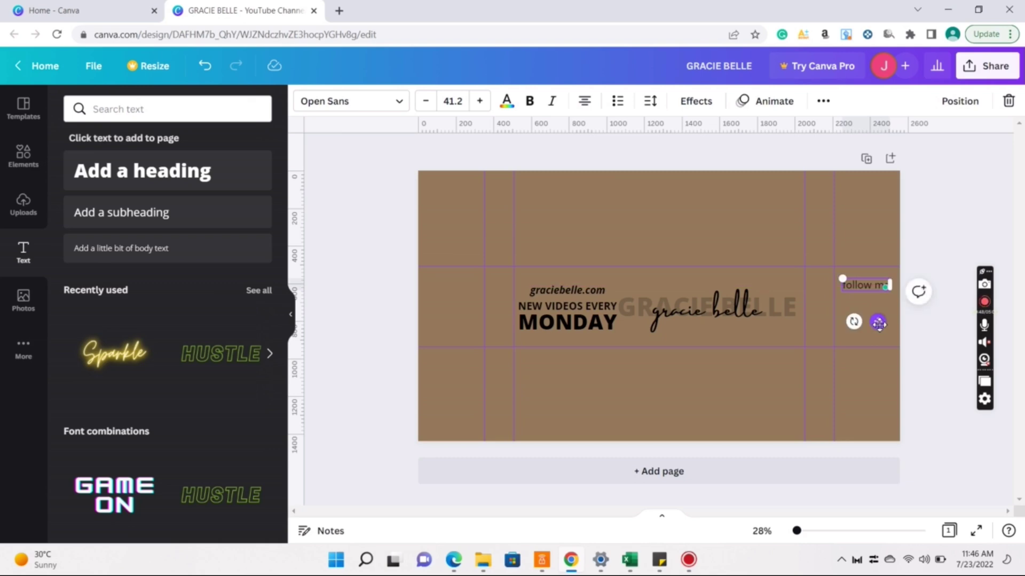
- Make the 'follow me' caption italic
{"action": "left_click", "coordinate": [555, 109]}
{"action": "double_click", "coordinate": [881, 286]}
{"action": "left_click", "coordinate": [552, 101]}
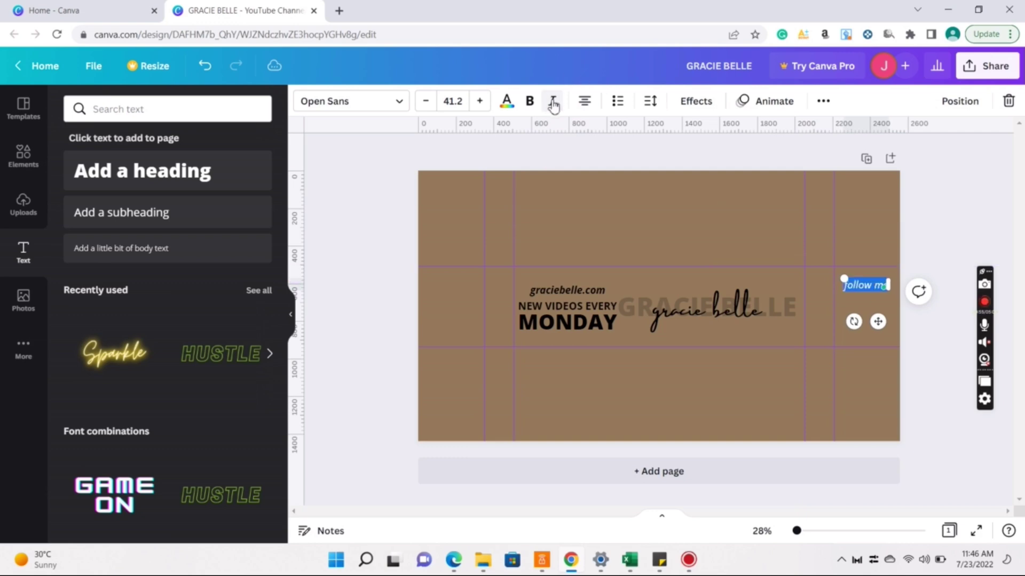
{"action": "left_click", "coordinate": [880, 303]}
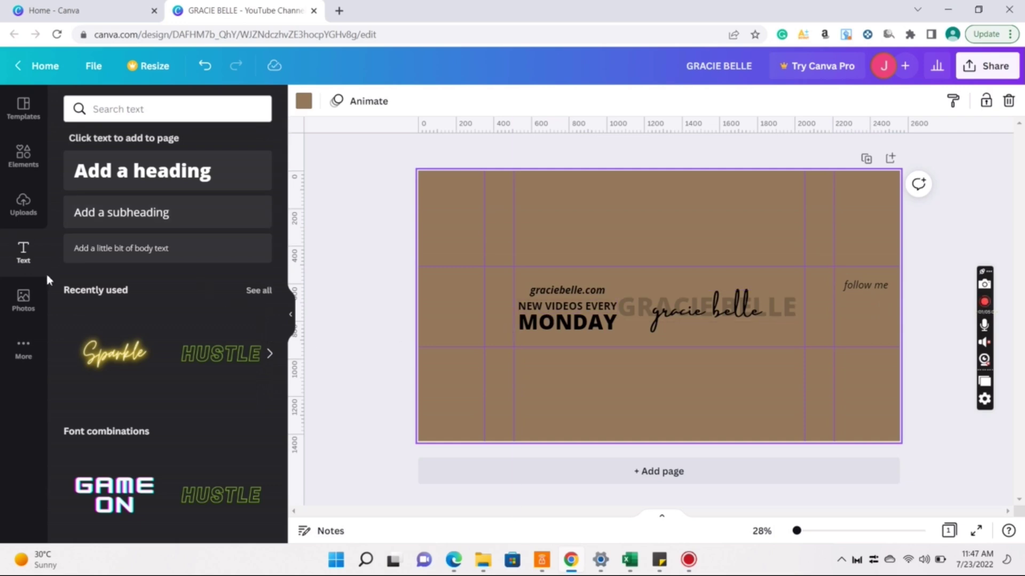
- Add a horizontal line from Elements, shorten it, and place it beneath 'follow me'
{"action": "left_click", "coordinate": [25, 166]}
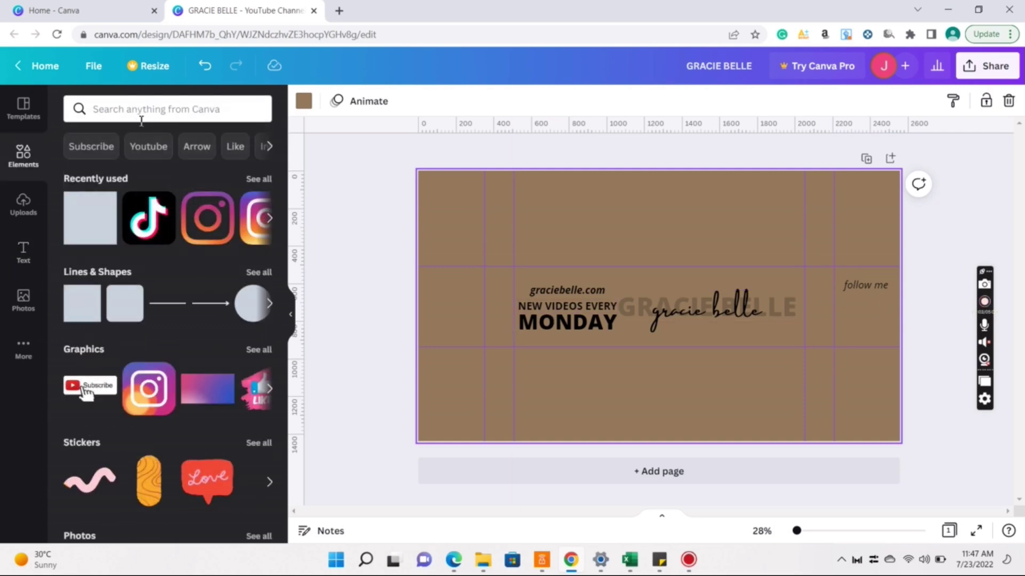
{"action": "left_click", "coordinate": [177, 317]}
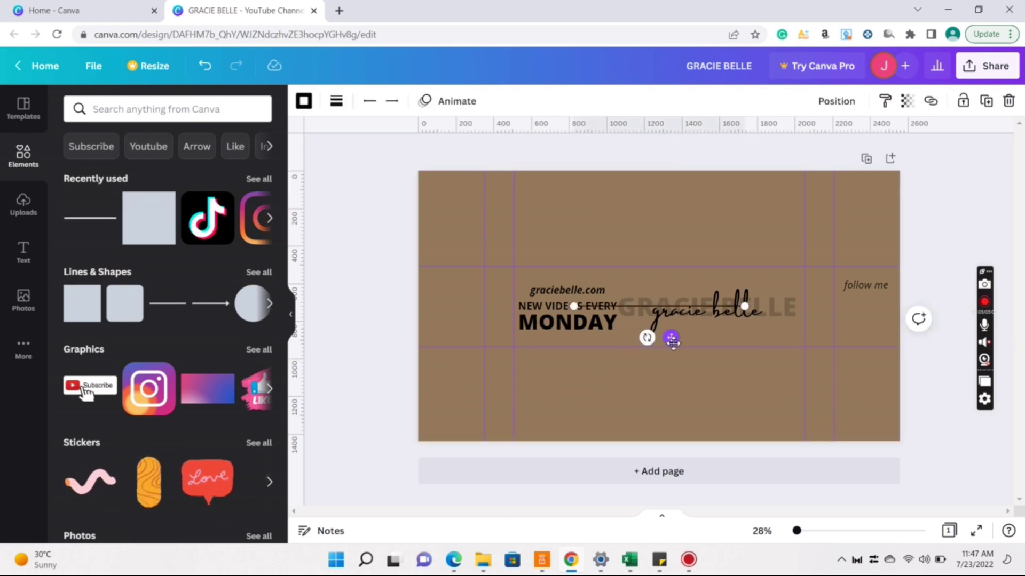
{"action": "left_click_drag", "start_coordinate": [671, 337], "coordinate": [826, 331]}
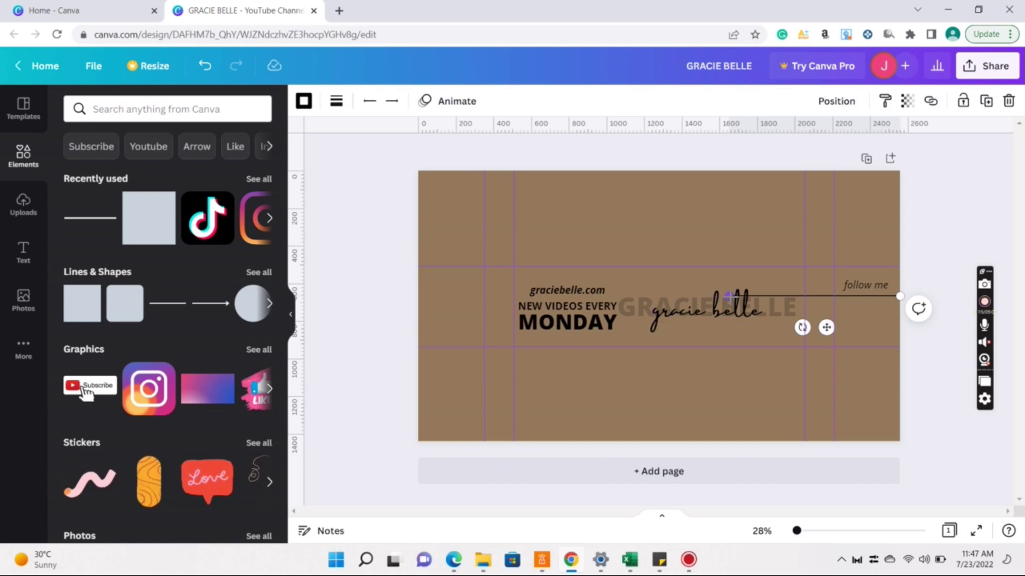
{"action": "left_click_drag", "start_coordinate": [729, 295], "coordinate": [844, 296]}
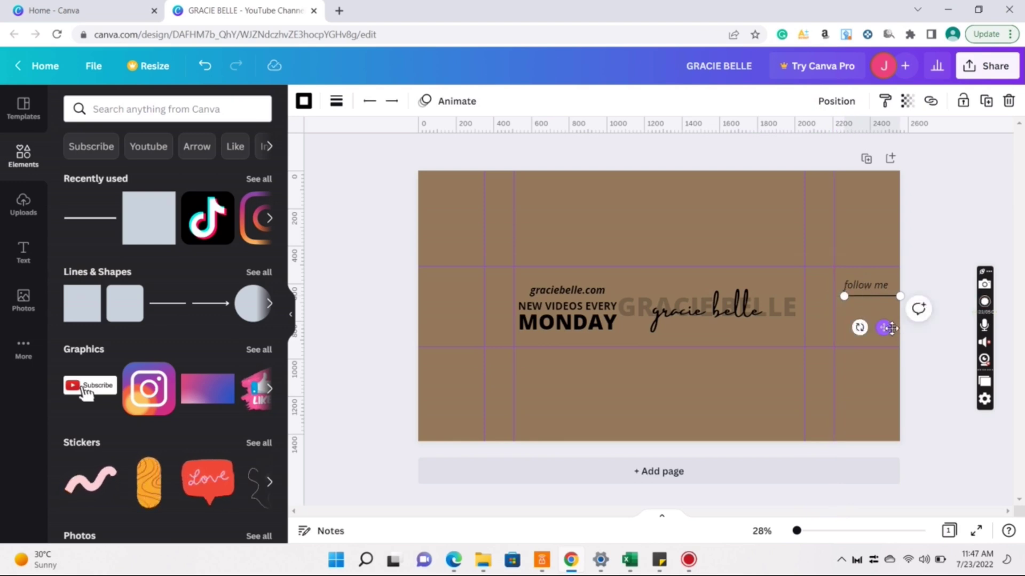
{"action": "left_click_drag", "start_coordinate": [891, 329], "coordinate": [883, 327]}
{"action": "left_click", "coordinate": [945, 344]}
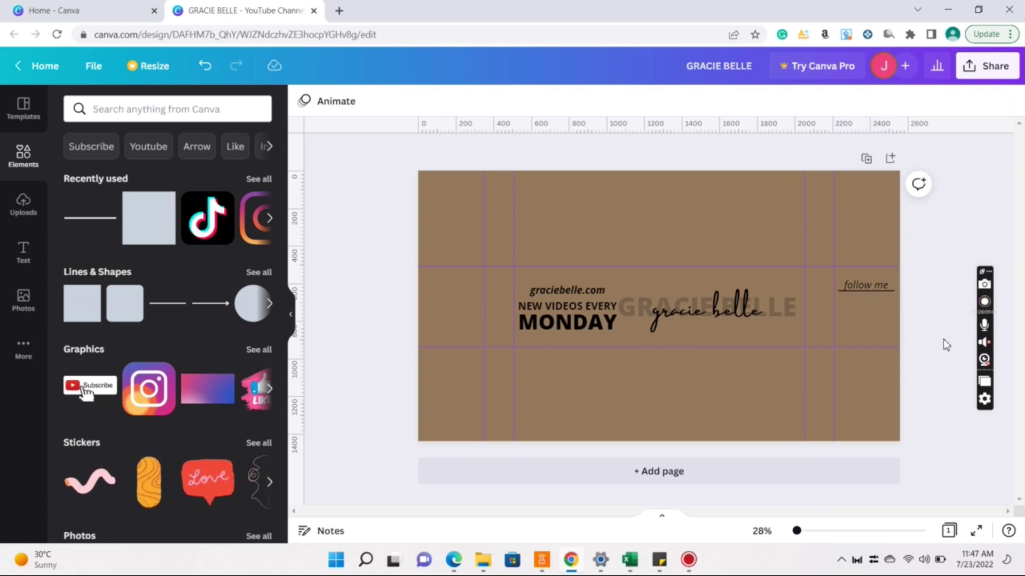
{"action": "left_click", "coordinate": [24, 253]}
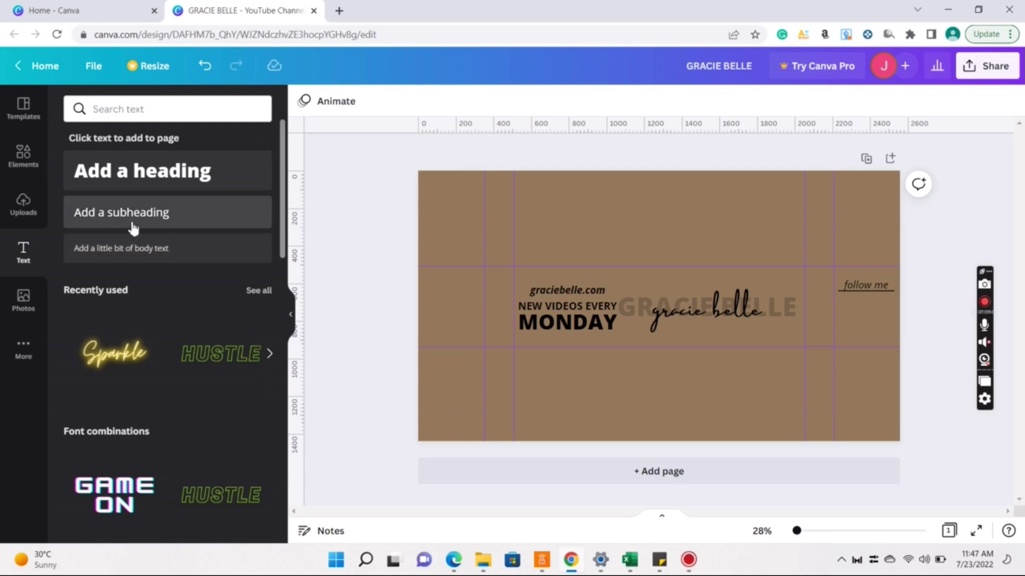
{"action": "left_click", "coordinate": [132, 247]}
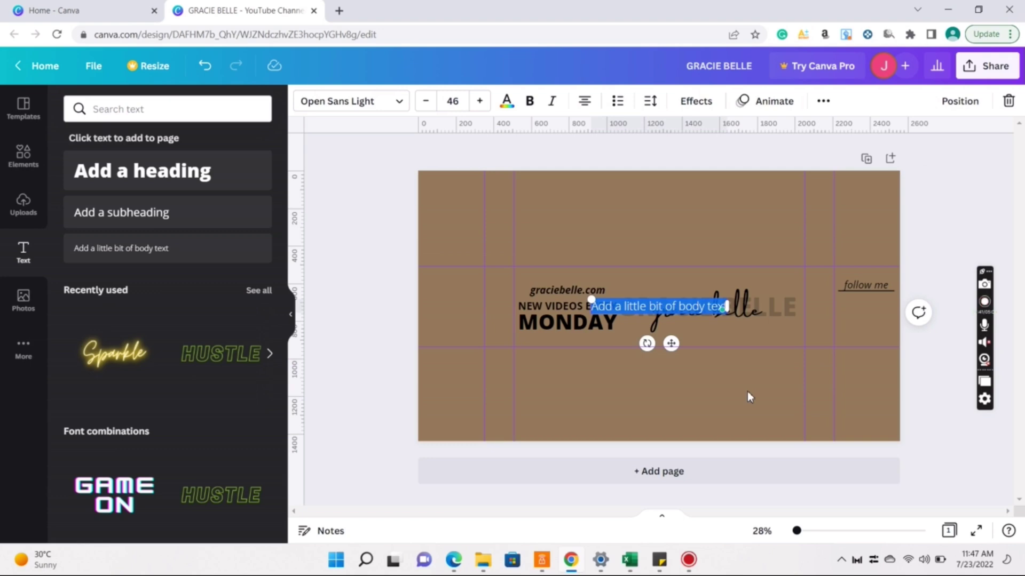
{"action": "key", "text": "BackSpace"}
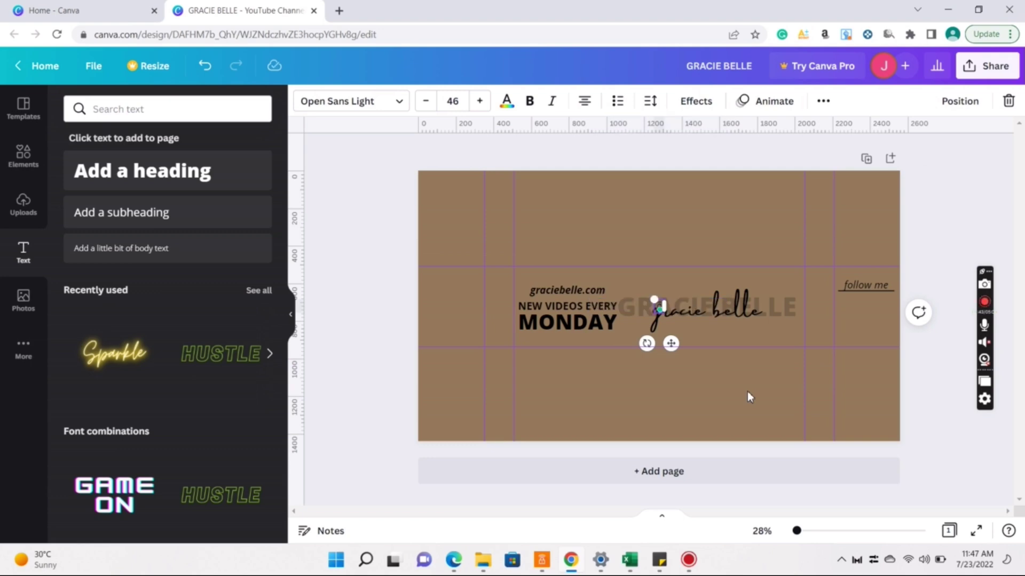
{"action": "type", "text": "@graciebelle"}
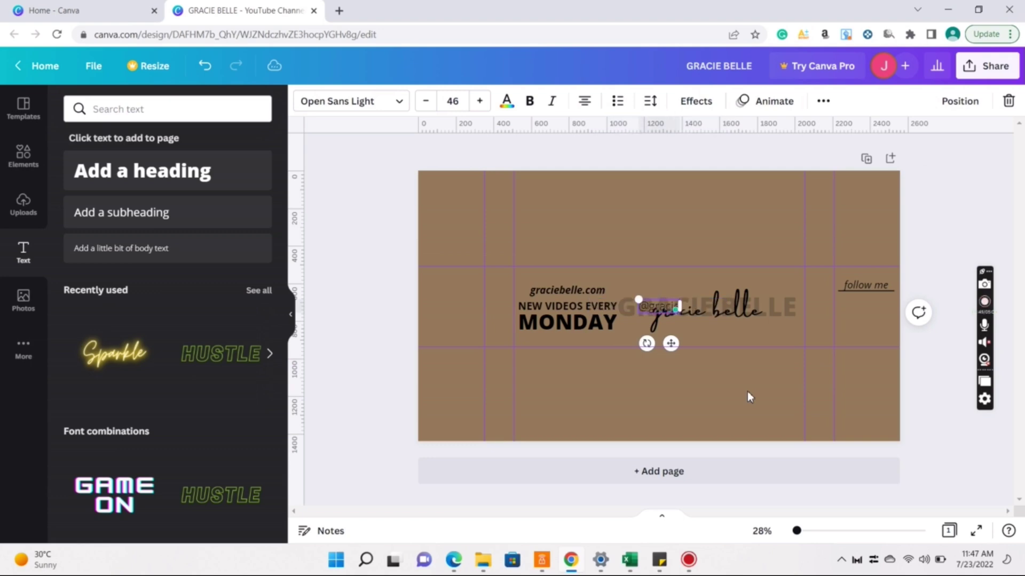
{"action": "left_click", "coordinate": [706, 412]}
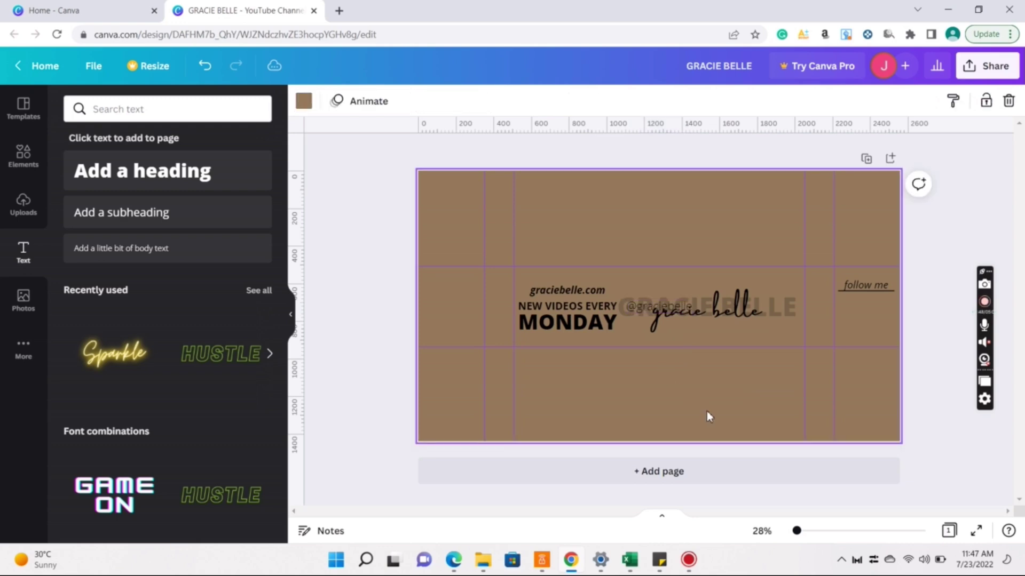
{"action": "left_click", "coordinate": [651, 307]}
{"action": "left_click_drag", "start_coordinate": [648, 306], "coordinate": [857, 319]}
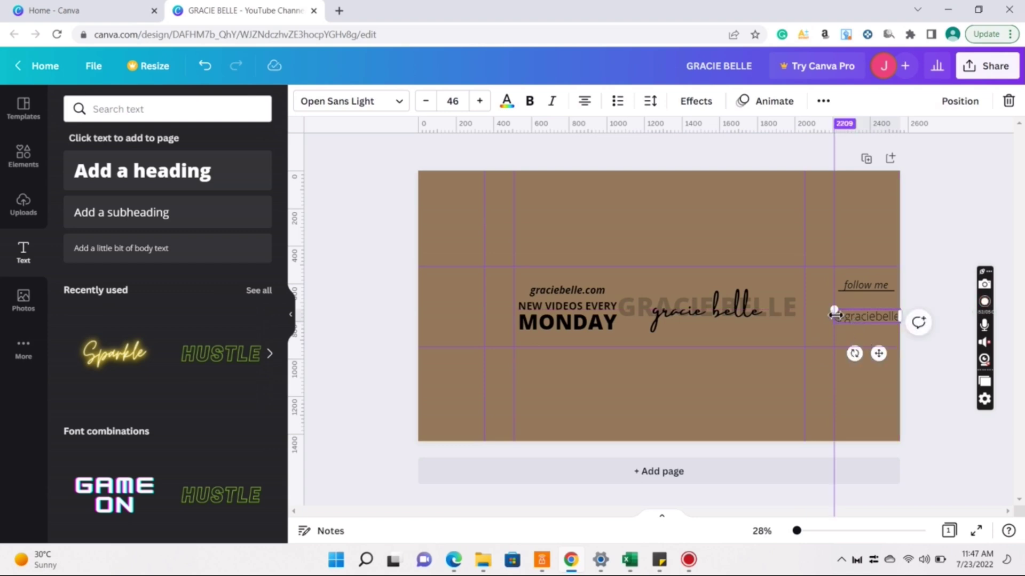
{"action": "left_click_drag", "start_coordinate": [840, 312], "coordinate": [862, 319]}
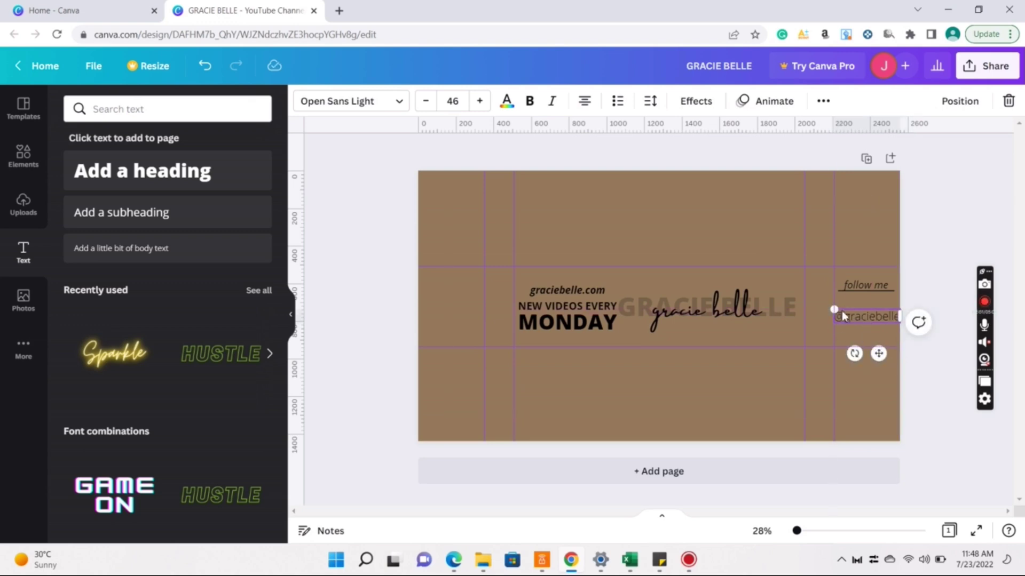
{"action": "left_click_drag", "start_coordinate": [854, 315], "coordinate": [868, 332]}
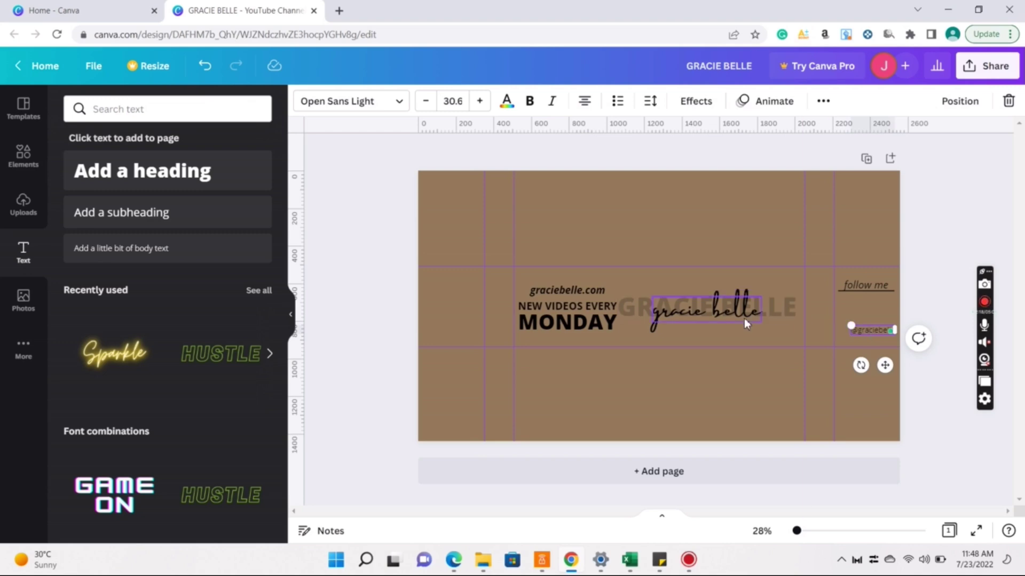
{"action": "left_click", "coordinate": [770, 334]}
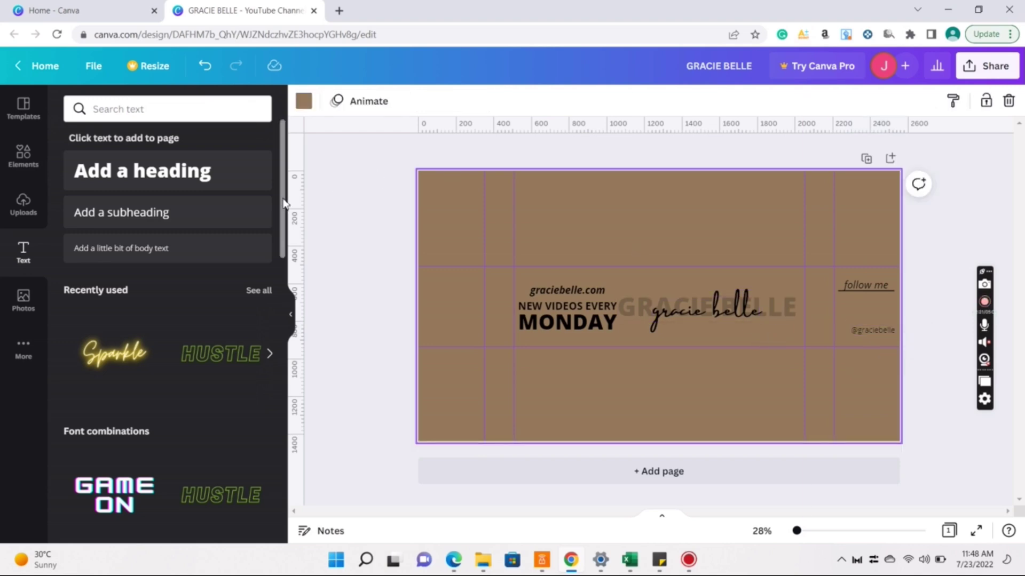
- Add the blue circle Facebook logo from a 'facebook' search, shrunk and placed under 'follow me'
{"action": "left_click", "coordinate": [35, 156]}
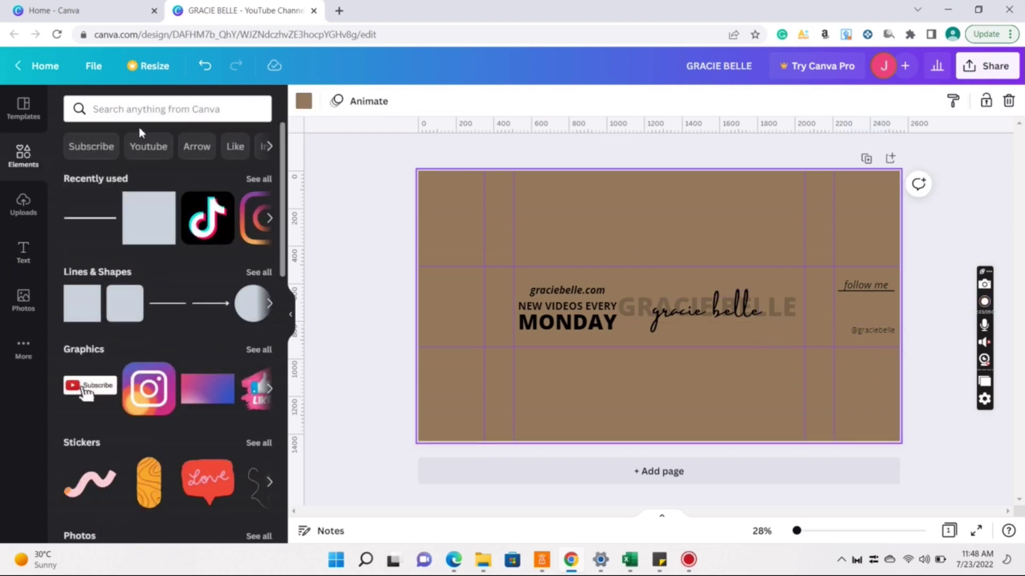
{"action": "left_click", "coordinate": [154, 109]}
{"action": "type", "text": "facebook"}
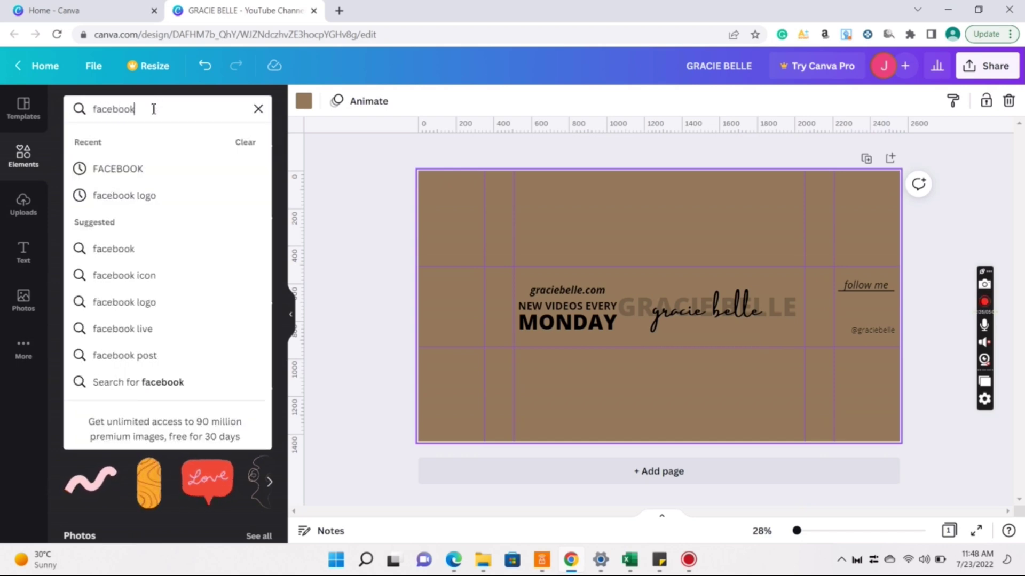
{"action": "key", "text": "Return"}
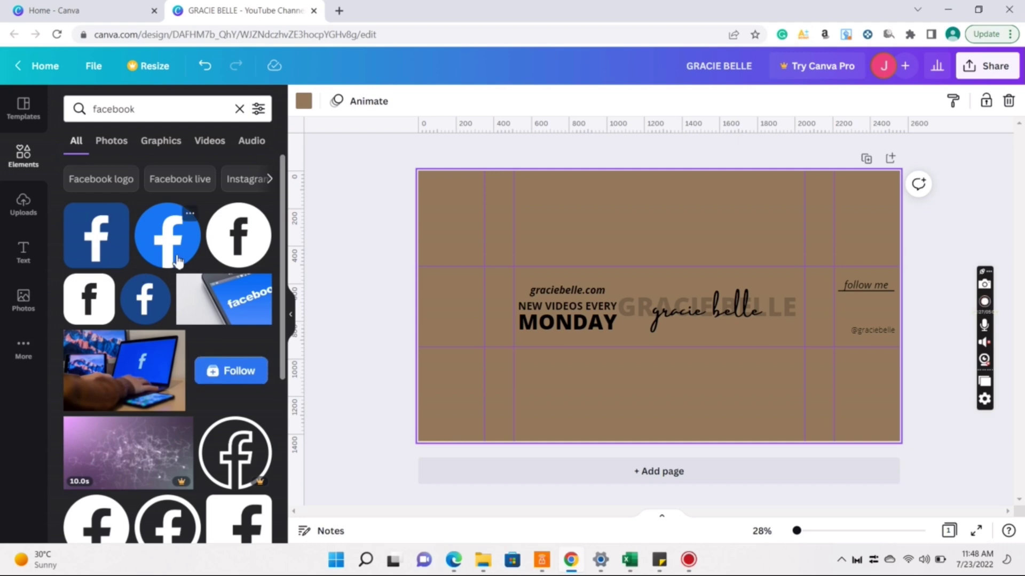
{"action": "left_click", "coordinate": [167, 235]}
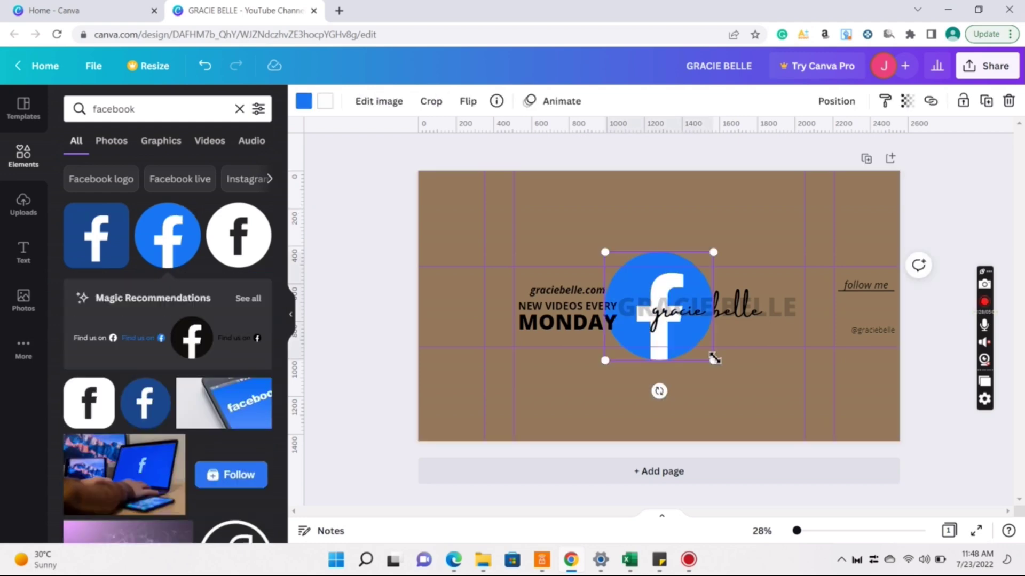
{"action": "left_click_drag", "start_coordinate": [713, 360], "coordinate": [858, 324]}
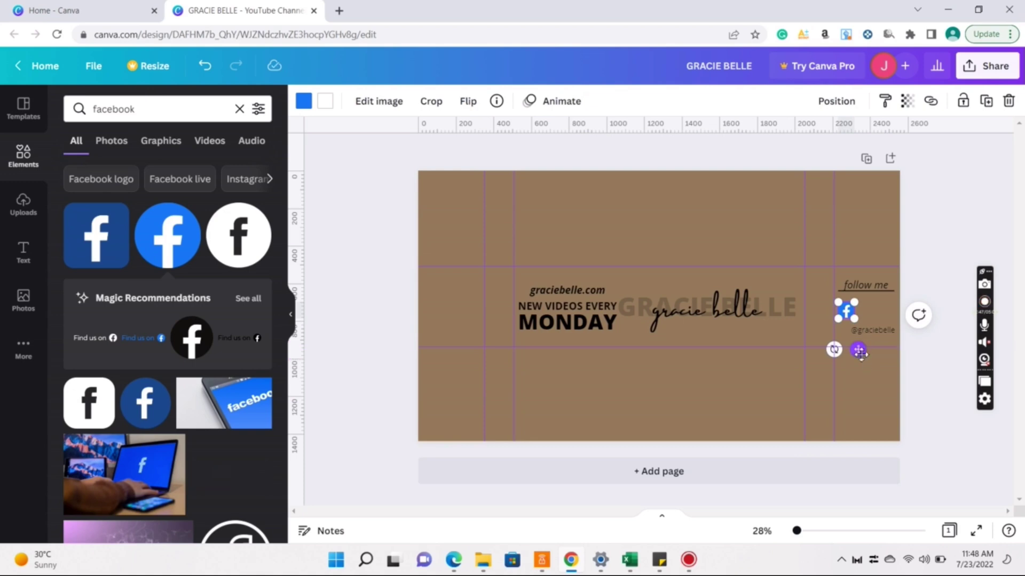
{"action": "left_click_drag", "start_coordinate": [861, 352], "coordinate": [862, 360]}
{"action": "left_click", "coordinate": [875, 388]}
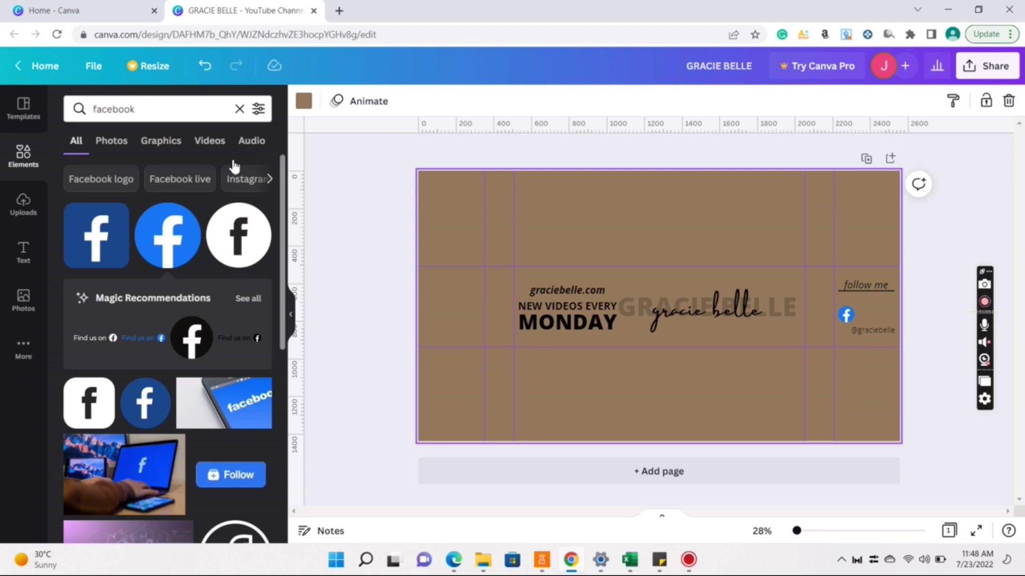
- Search Elements for 'instagram' and add the black circle Instagram icon
{"action": "left_click", "coordinate": [111, 104]}
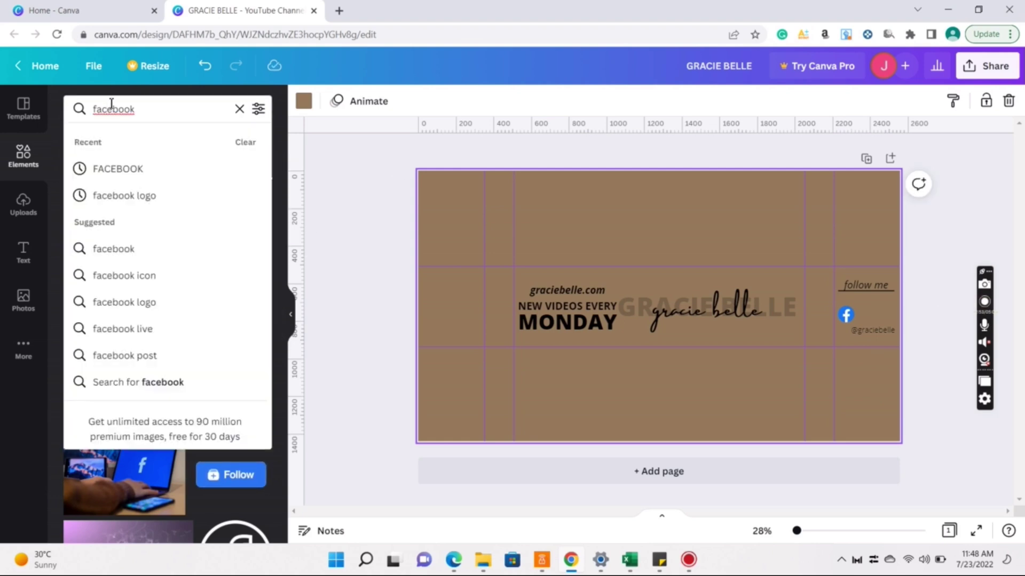
{"action": "key", "text": "ctrl+a"}
{"action": "key", "text": "BackSpace"}
{"action": "type", "text": "instagr"}
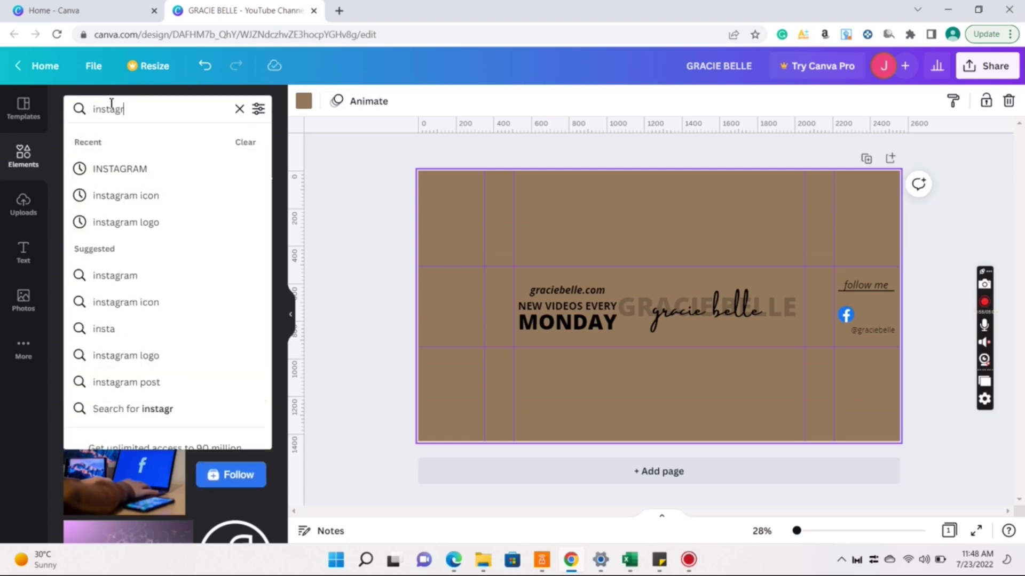
{"action": "type", "text": "am"}
{"action": "key", "text": "Return"}
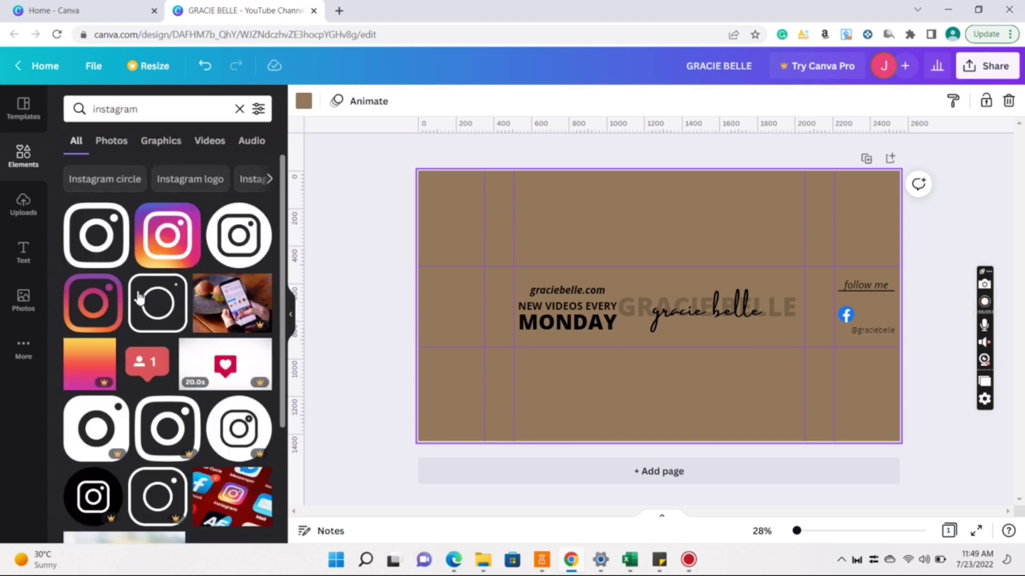
{"action": "left_click", "coordinate": [239, 260]}
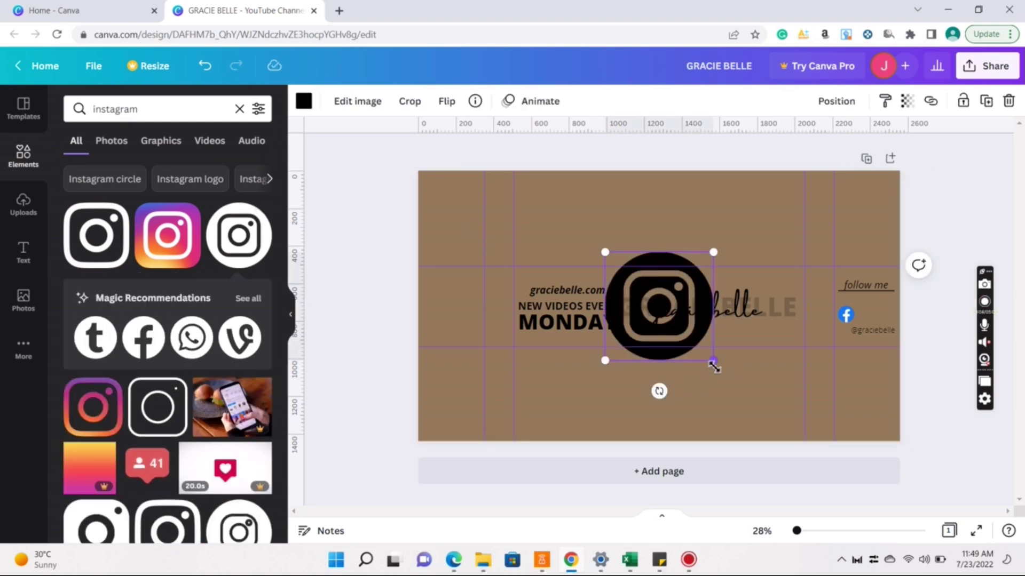
- Resize the Instagram icon to 90×90 and place it beside the Facebook logo
{"action": "left_click_drag", "start_coordinate": [713, 364], "coordinate": [877, 354]}
{"action": "left_click", "coordinate": [940, 394]}
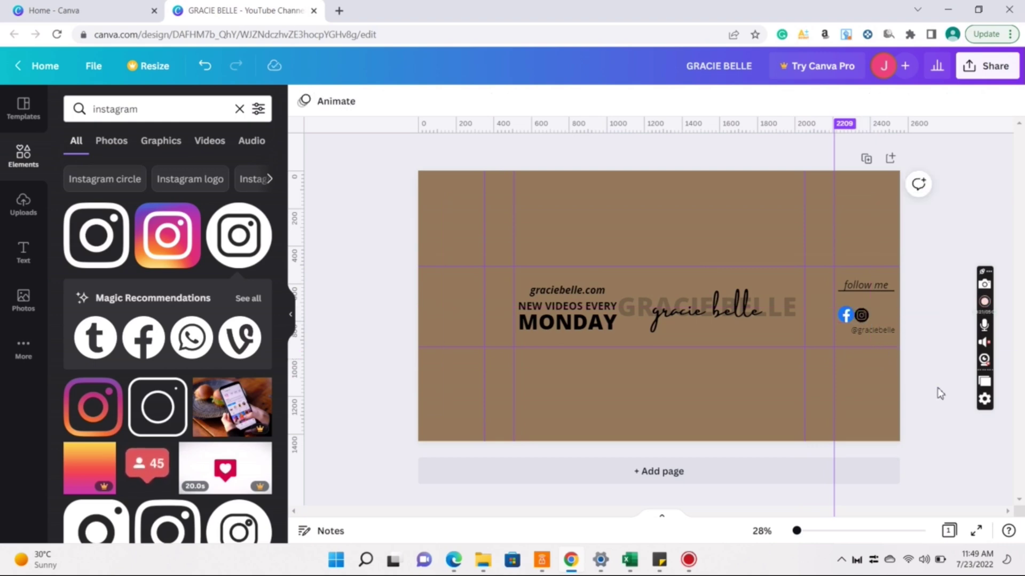
{"action": "left_click", "coordinate": [862, 317]}
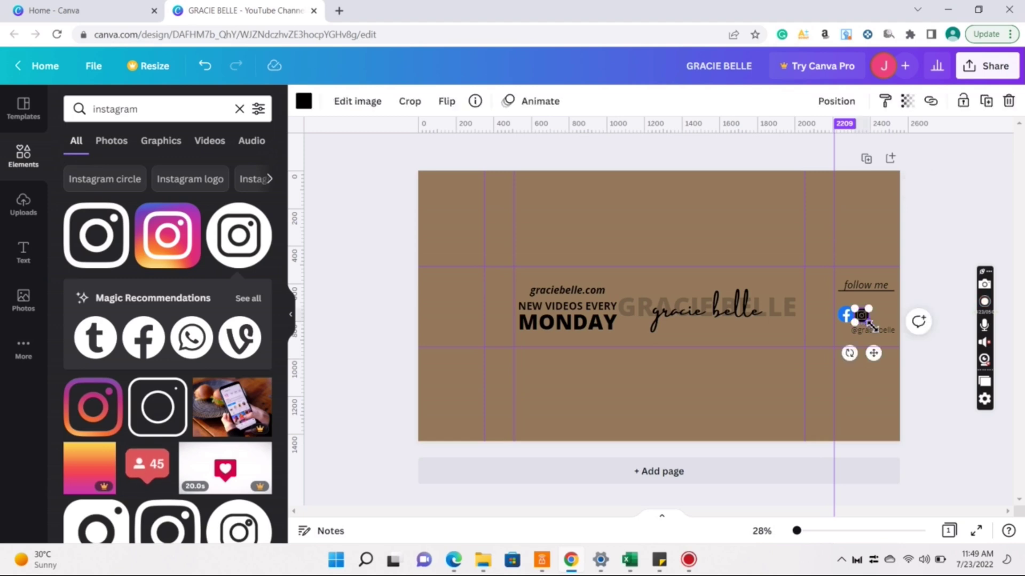
{"action": "left_click_drag", "start_coordinate": [871, 326], "coordinate": [864, 321]}
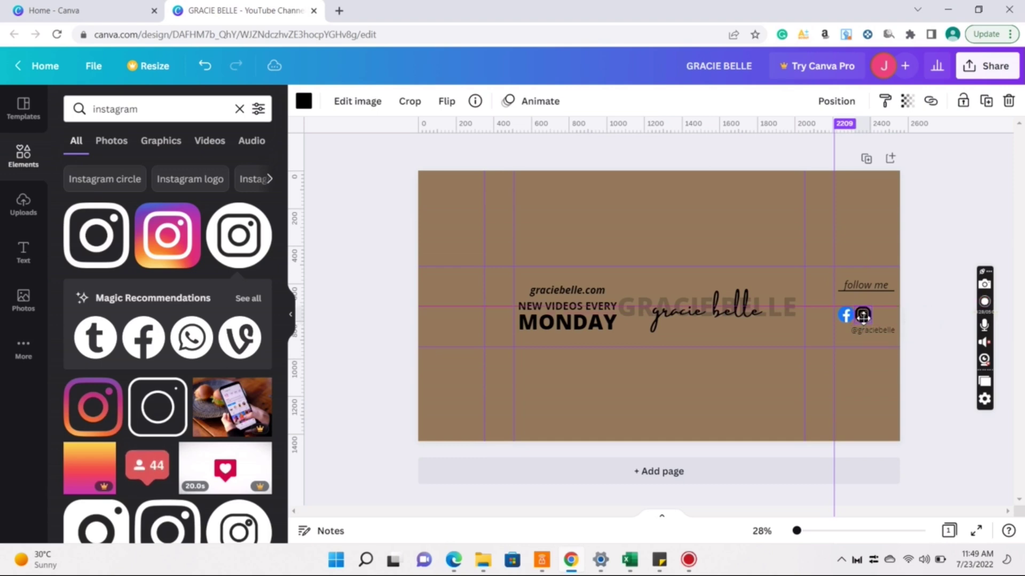
{"action": "left_click", "coordinate": [941, 380]}
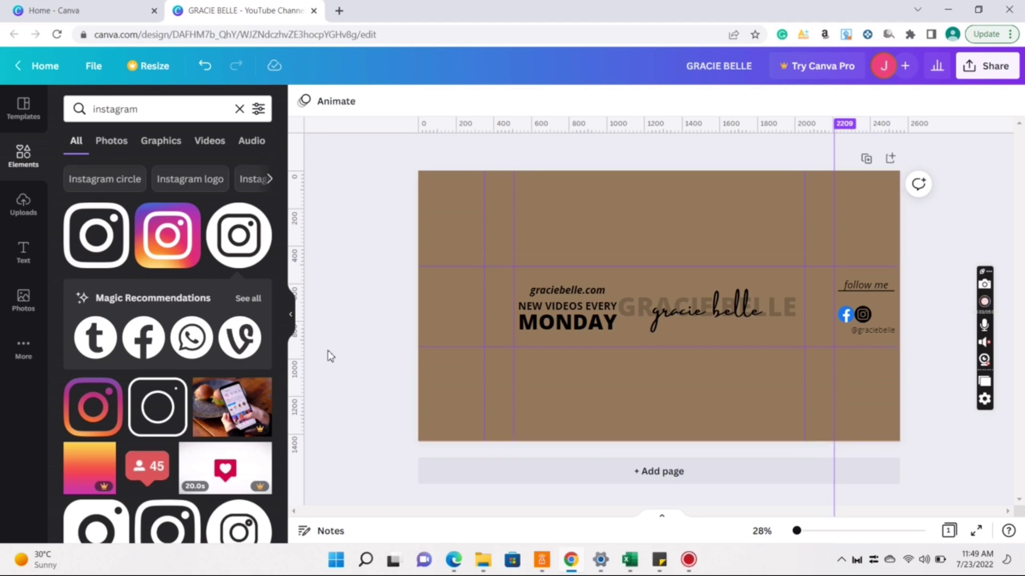
- Search 'twitter', add the blue circle Twitter icon and shrink it to about 105×105
{"action": "left_click", "coordinate": [158, 116]}
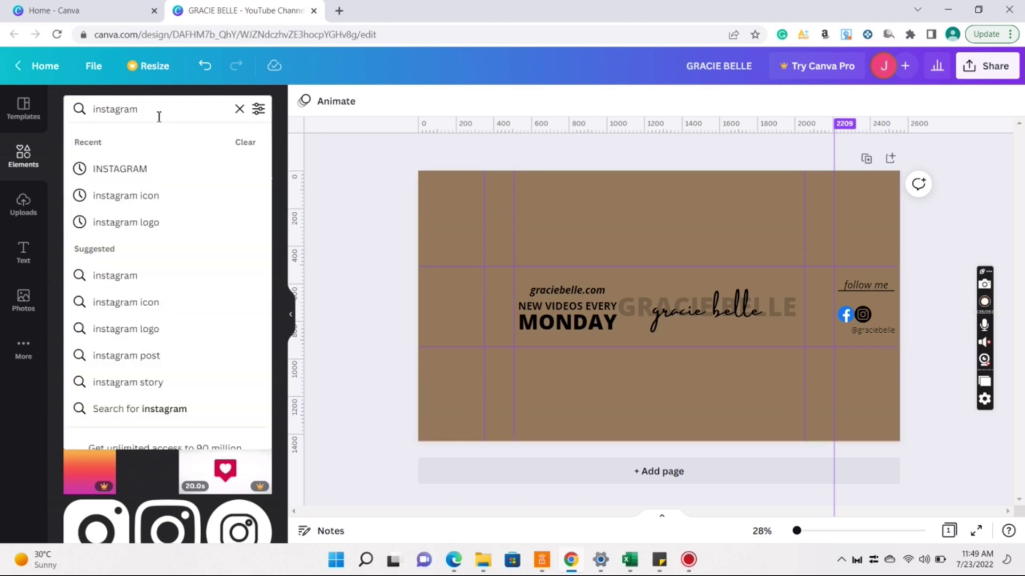
{"action": "key", "text": "ctrl+a"}
{"action": "type", "text": "twitter"}
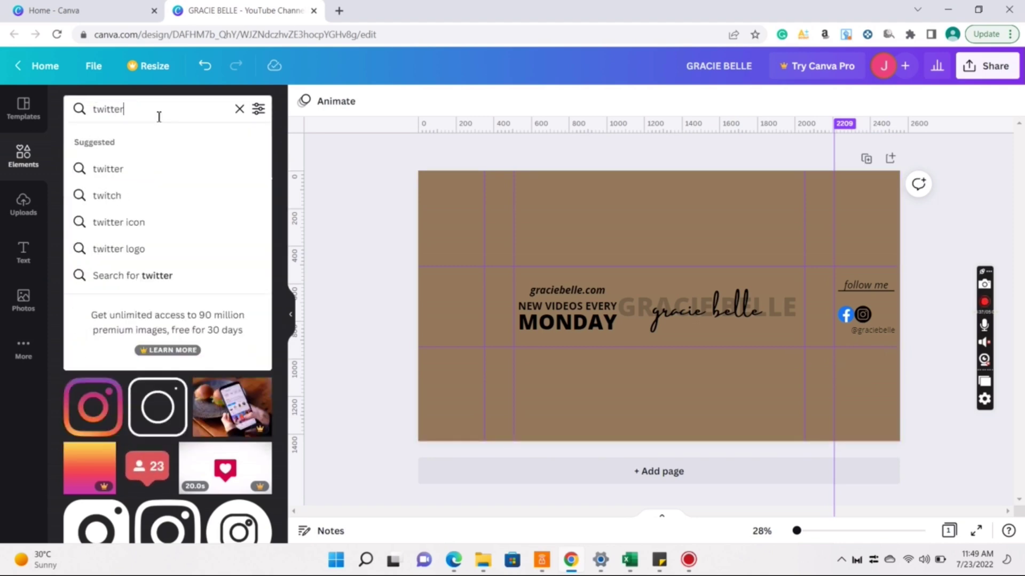
{"action": "key", "text": "Return"}
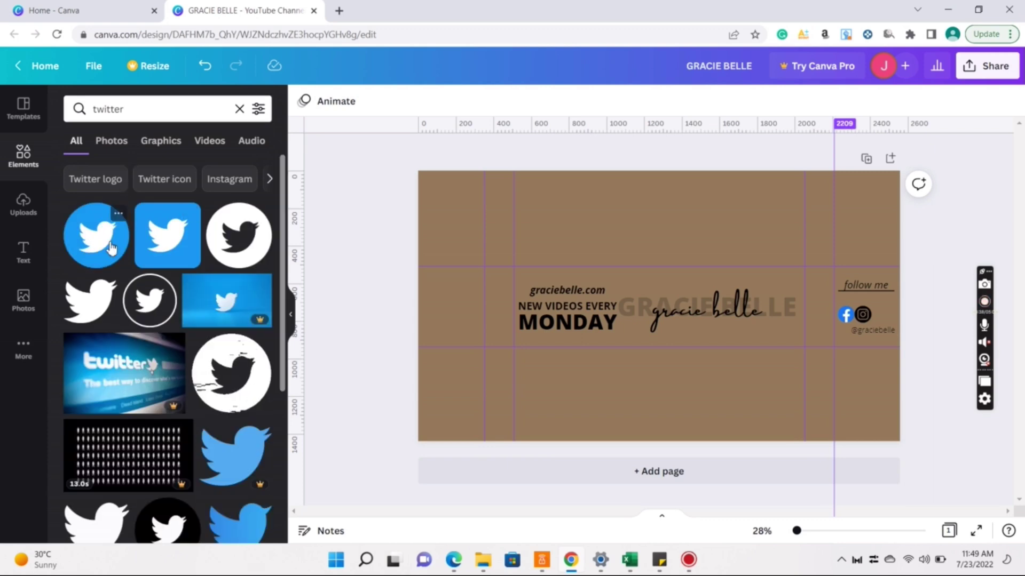
{"action": "left_click", "coordinate": [110, 248]}
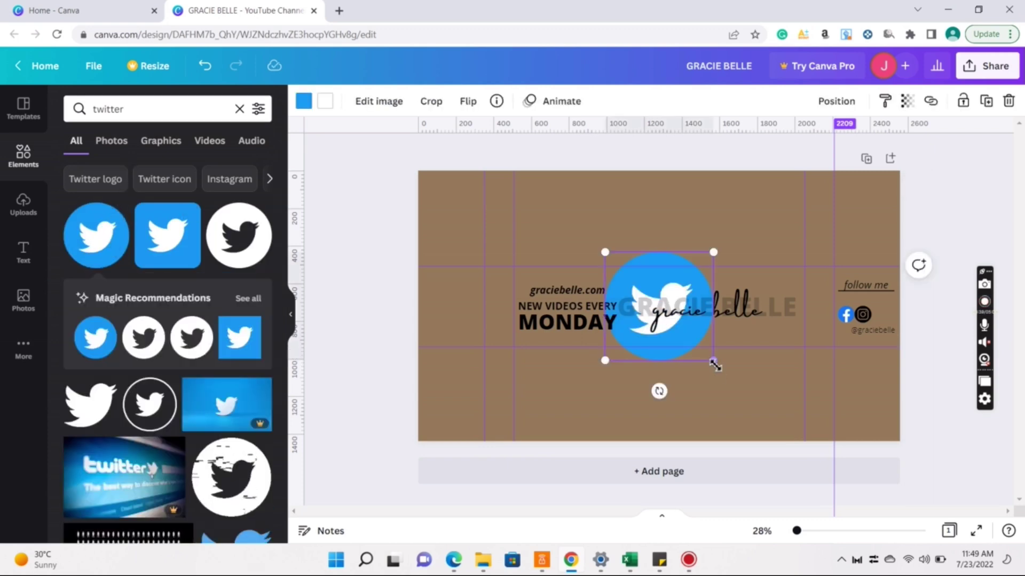
{"action": "left_click_drag", "start_coordinate": [714, 364], "coordinate": [853, 319]}
- Adjust the Instagram and Facebook icons so all three logos line up in a row
{"action": "left_click", "coordinate": [863, 318]}
{"action": "left_click", "coordinate": [848, 318]}
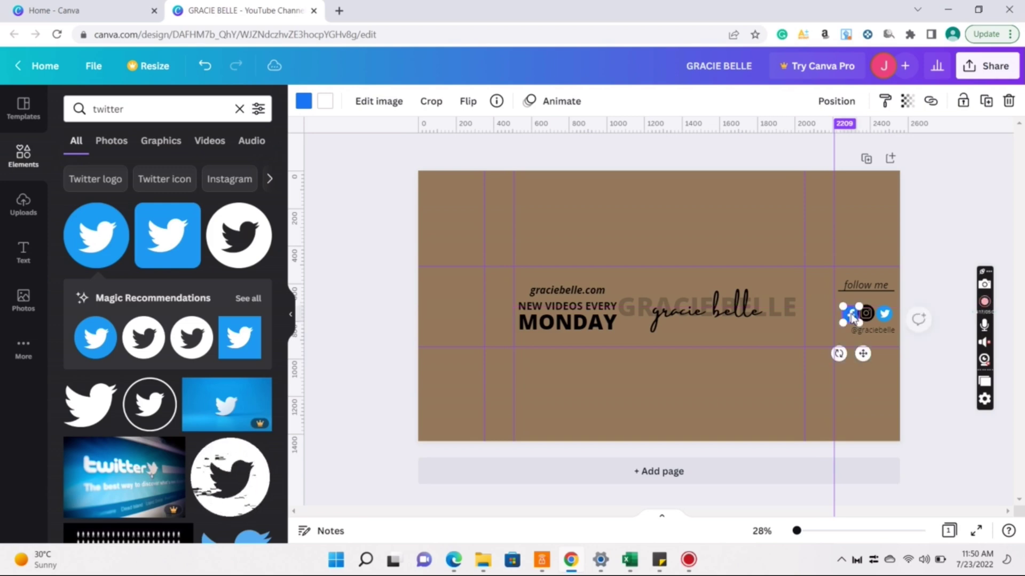
{"action": "left_click", "coordinate": [939, 360]}
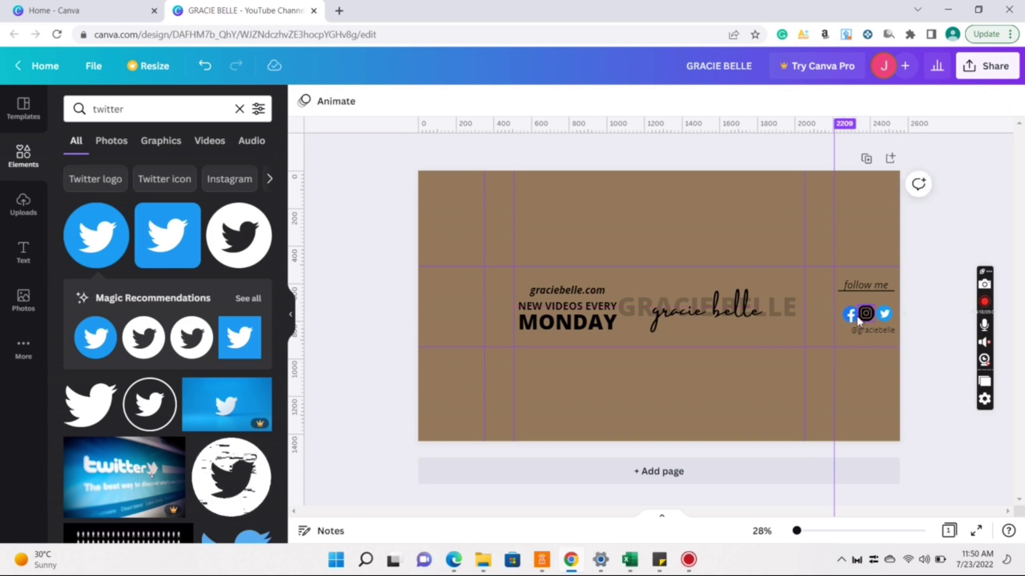
{"action": "left_click_drag", "start_coordinate": [850, 315], "coordinate": [849, 313]}
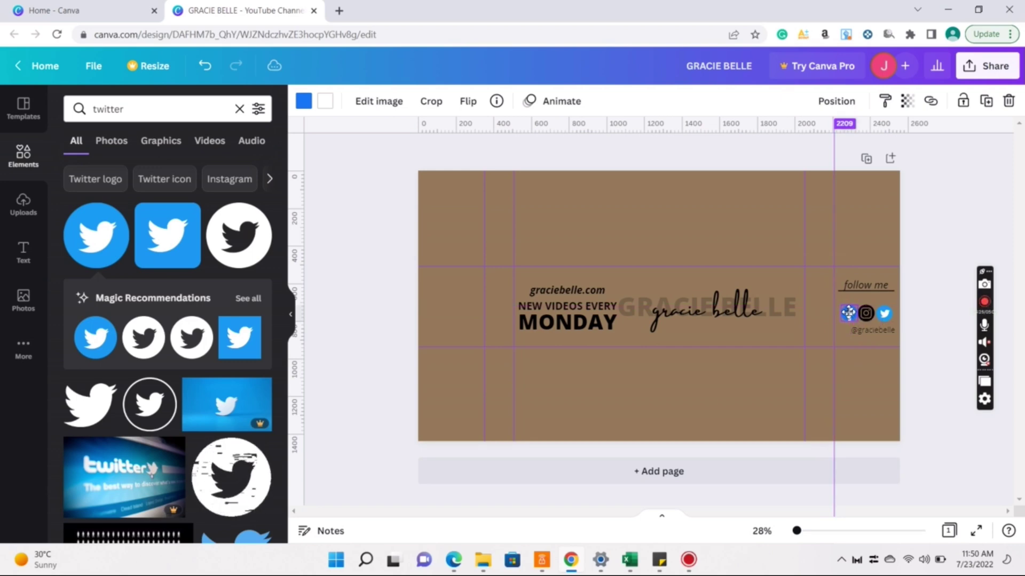
{"action": "left_click", "coordinate": [949, 367]}
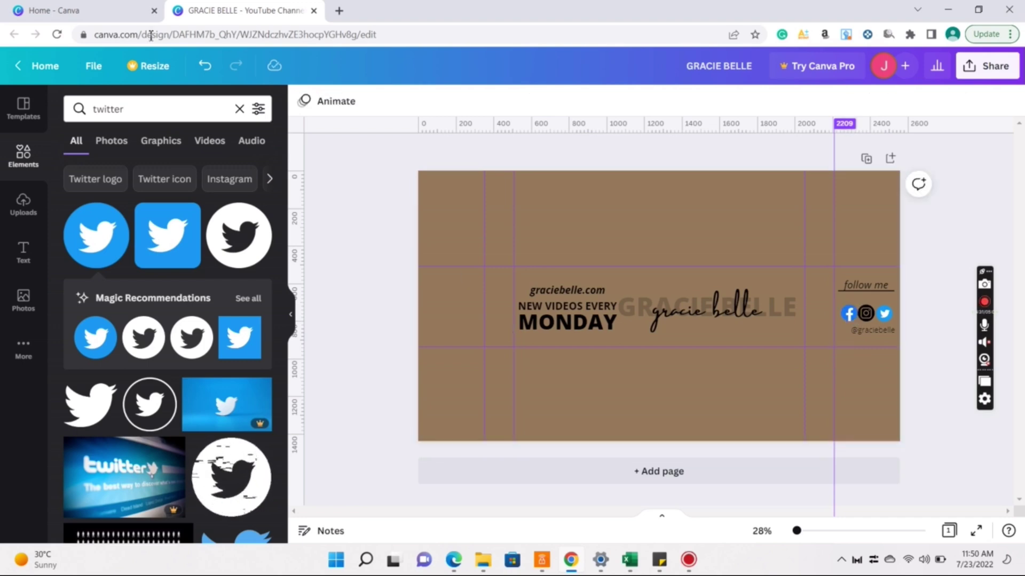
- Add a white curved arrow from an 'arrow' search, shrunk and placed beside the social handle
{"action": "left_click", "coordinate": [134, 109]}
{"action": "type", "text": "arrow"}
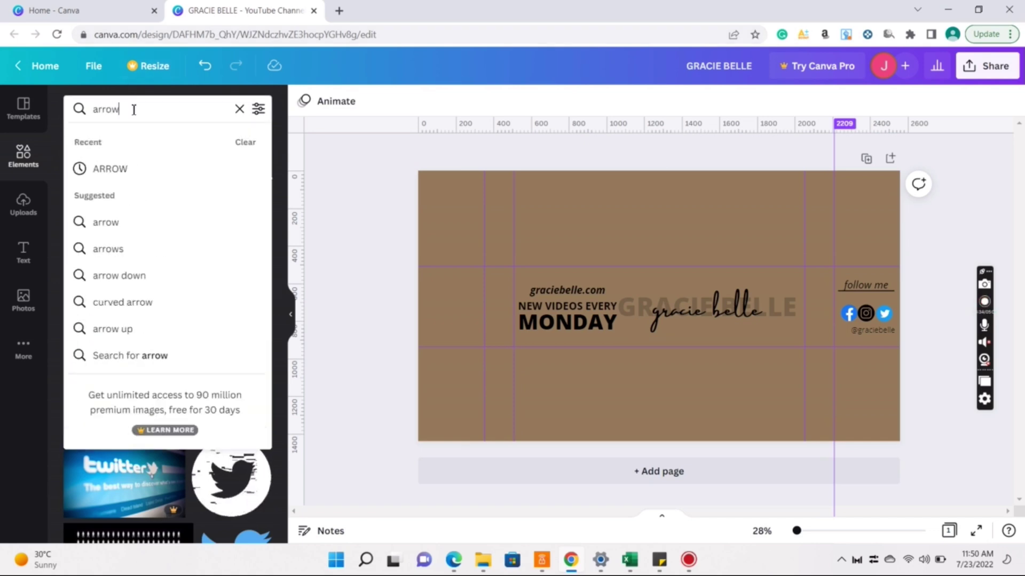
{"action": "key", "text": "Return"}
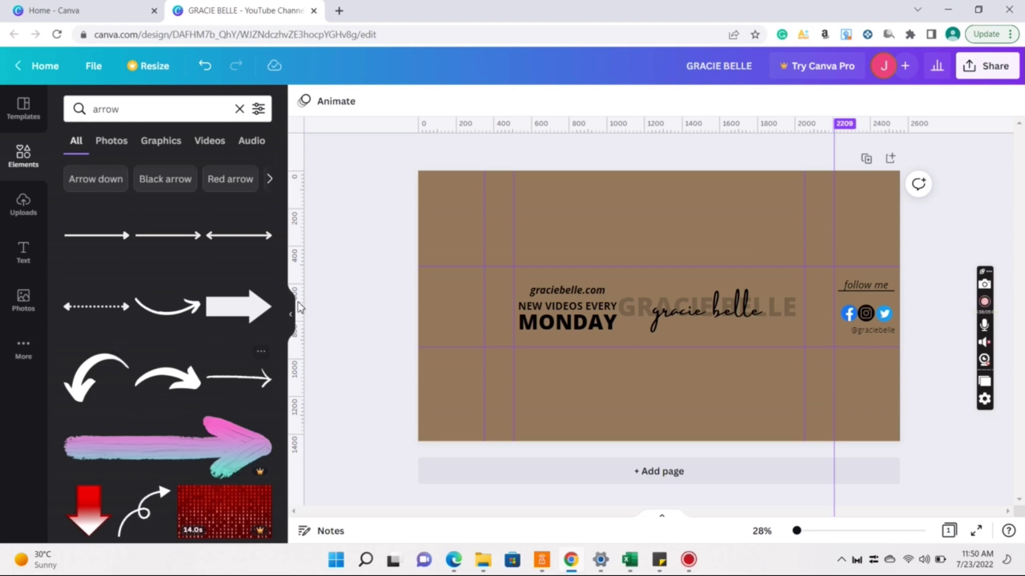
{"action": "scroll", "coordinate": [285, 300], "scroll_direction": "down", "scroll_amount": 8}
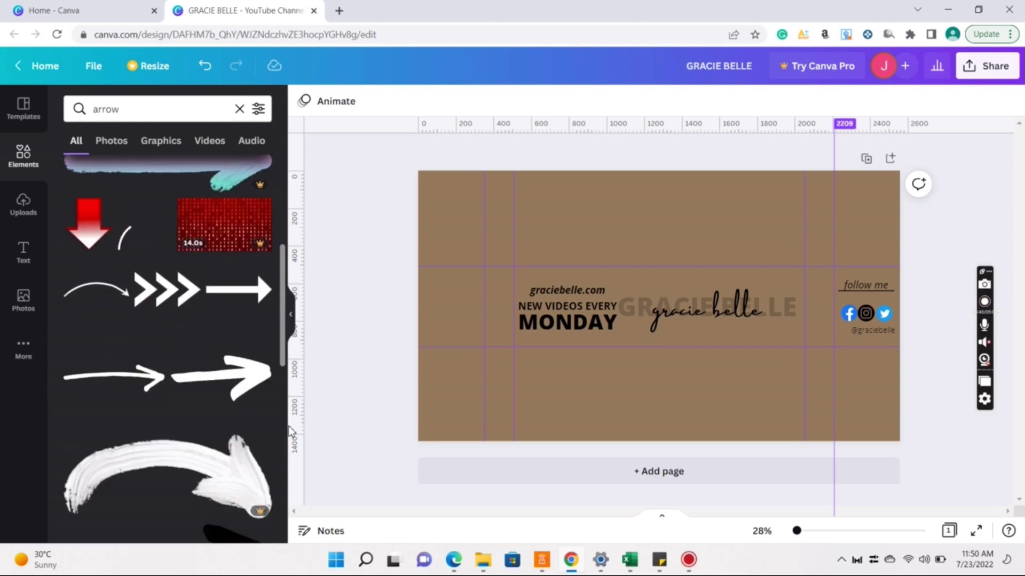
{"action": "scroll", "coordinate": [297, 454], "scroll_direction": "down", "scroll_amount": 4}
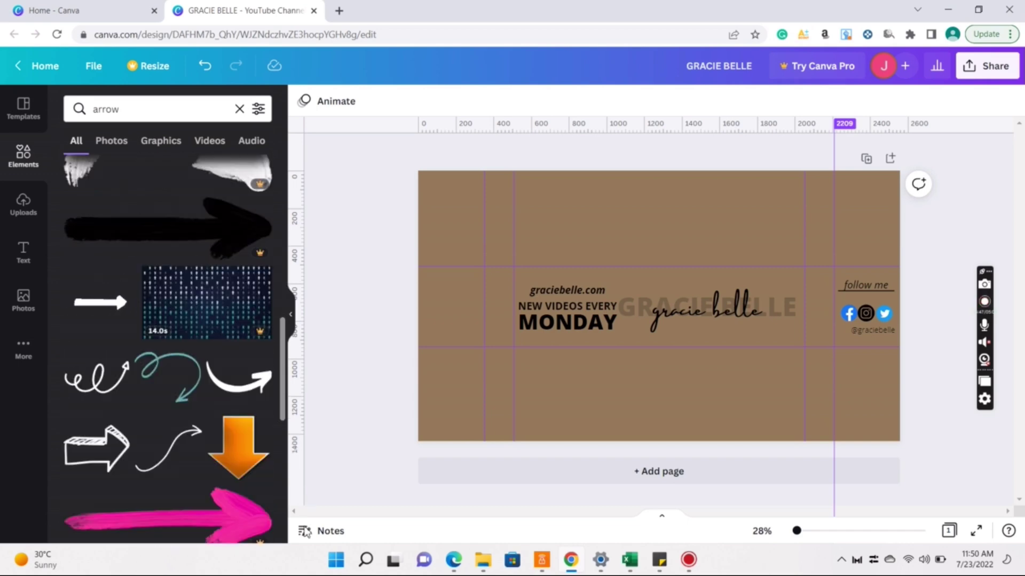
{"action": "scroll", "coordinate": [307, 532], "scroll_direction": "down", "scroll_amount": 3}
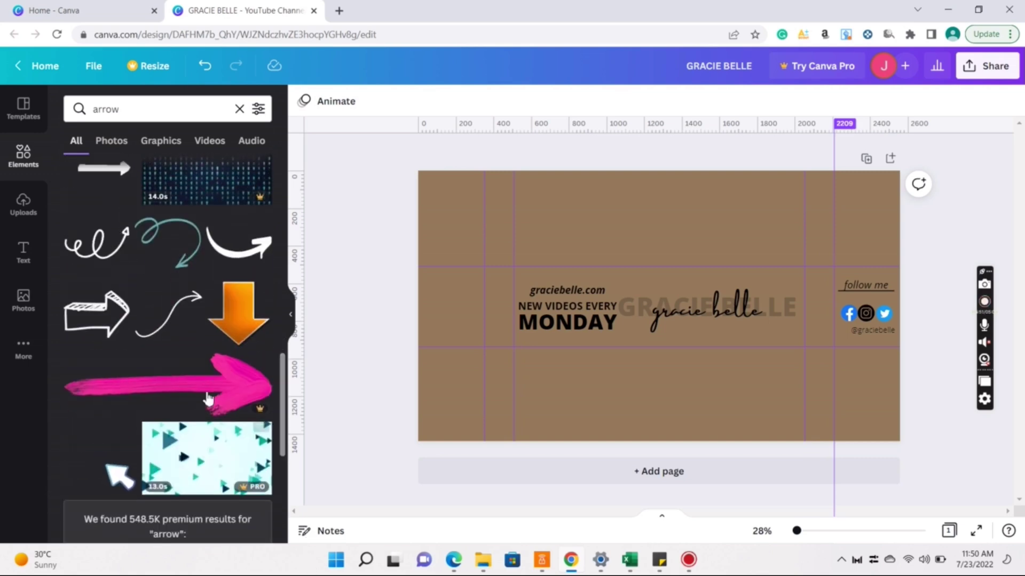
{"action": "left_click", "coordinate": [245, 248]}
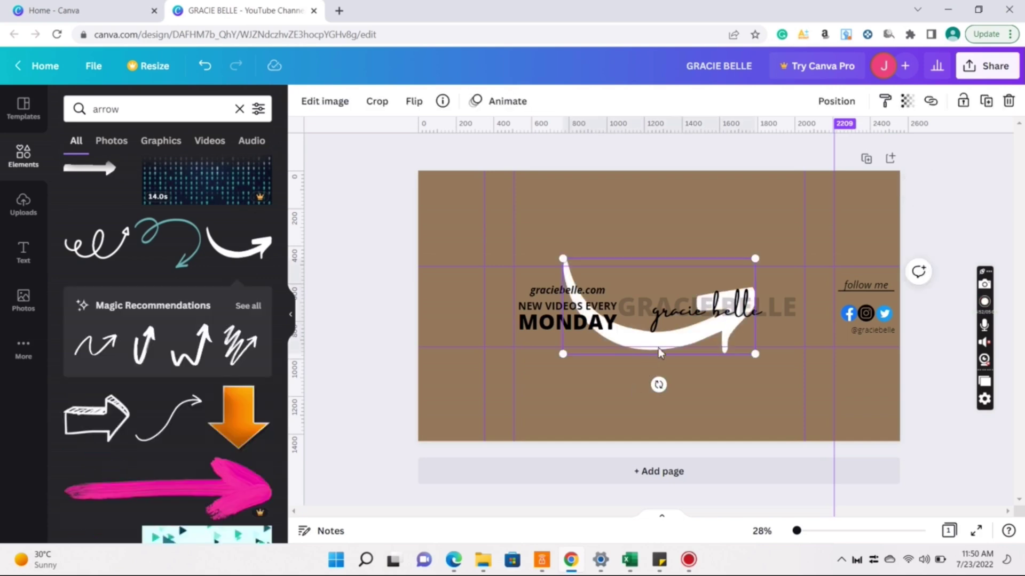
{"action": "left_click_drag", "start_coordinate": [762, 358], "coordinate": [853, 361]}
{"action": "left_click", "coordinate": [131, 113]}
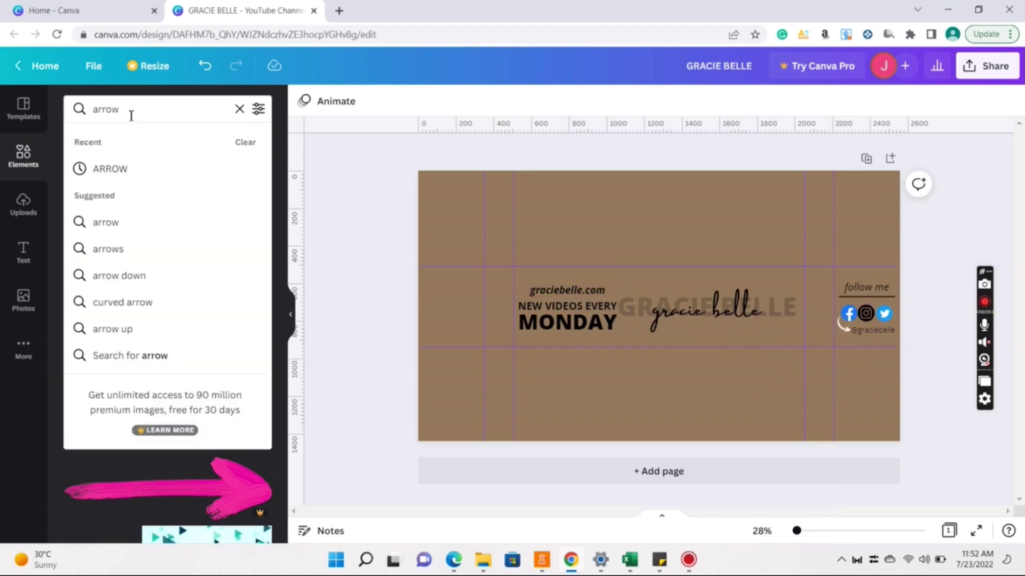
- Add a shrunken YouTube Subscribe graphic at the banner's left edge, level with MONDAY
{"action": "double_click", "coordinate": [132, 112]}
{"action": "type", "text": "subscrib"}
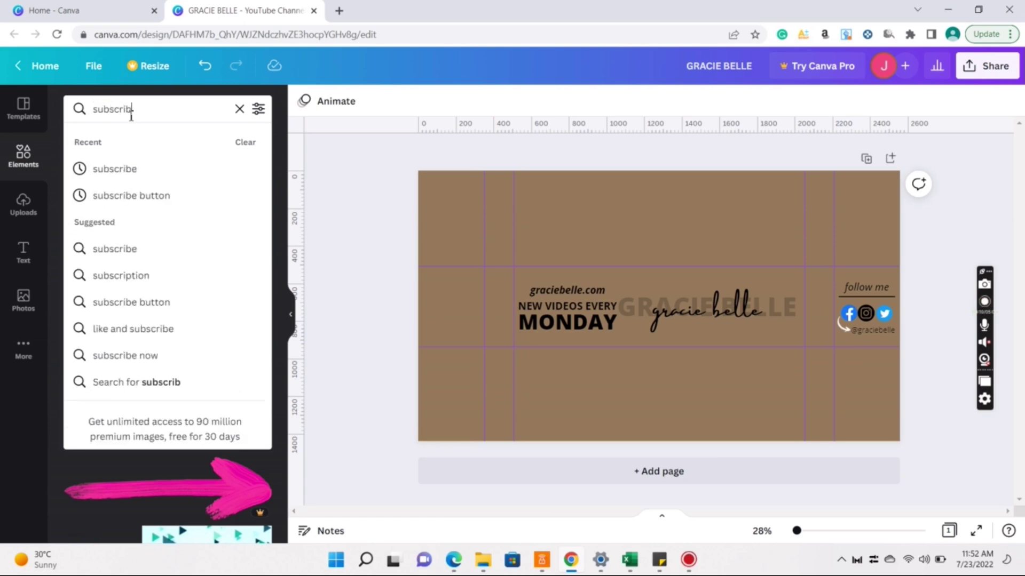
{"action": "type", "text": "e"}
{"action": "key", "text": "Return"}
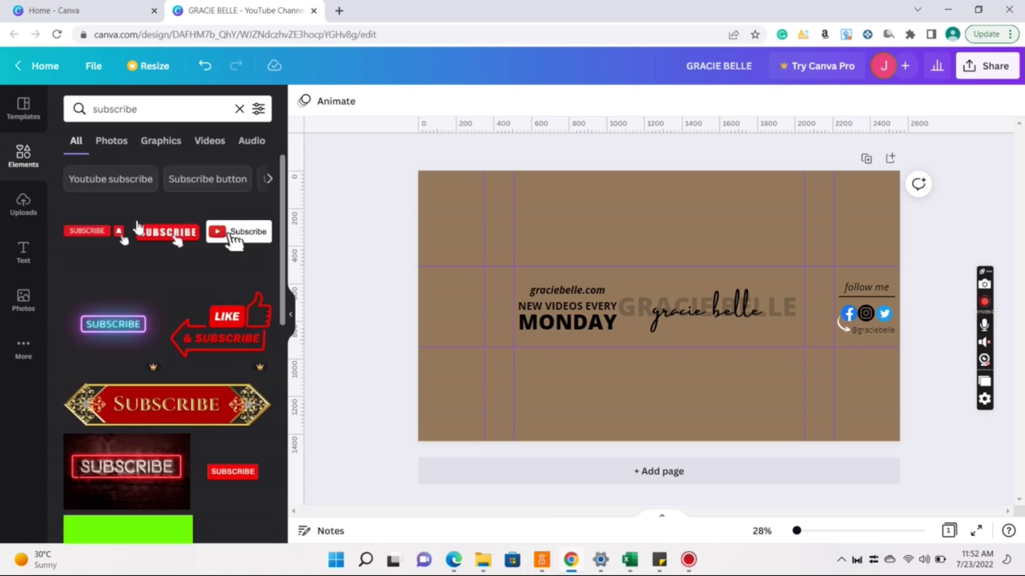
{"action": "left_click", "coordinate": [263, 244]}
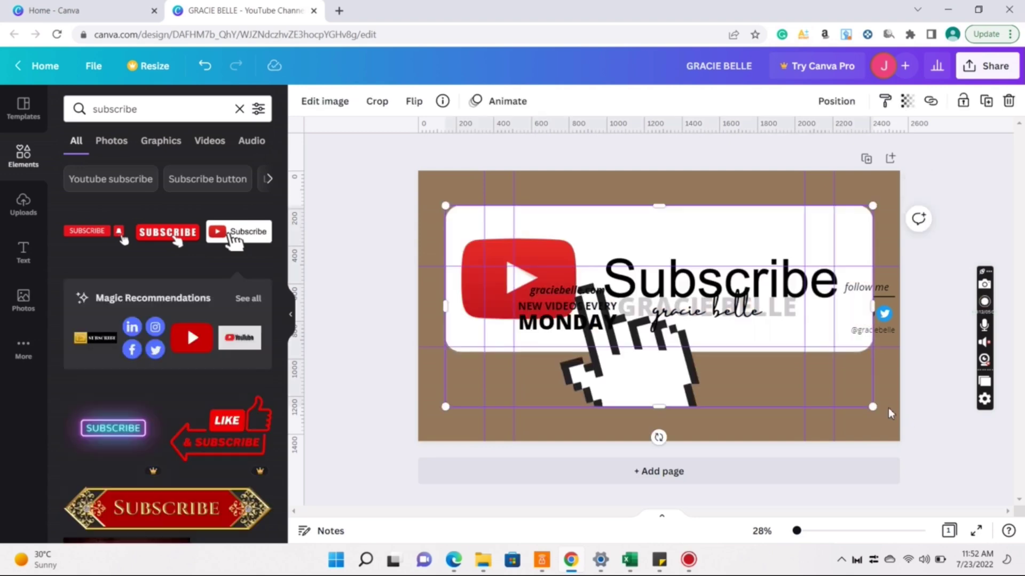
{"action": "left_click_drag", "start_coordinate": [875, 410], "coordinate": [473, 315]}
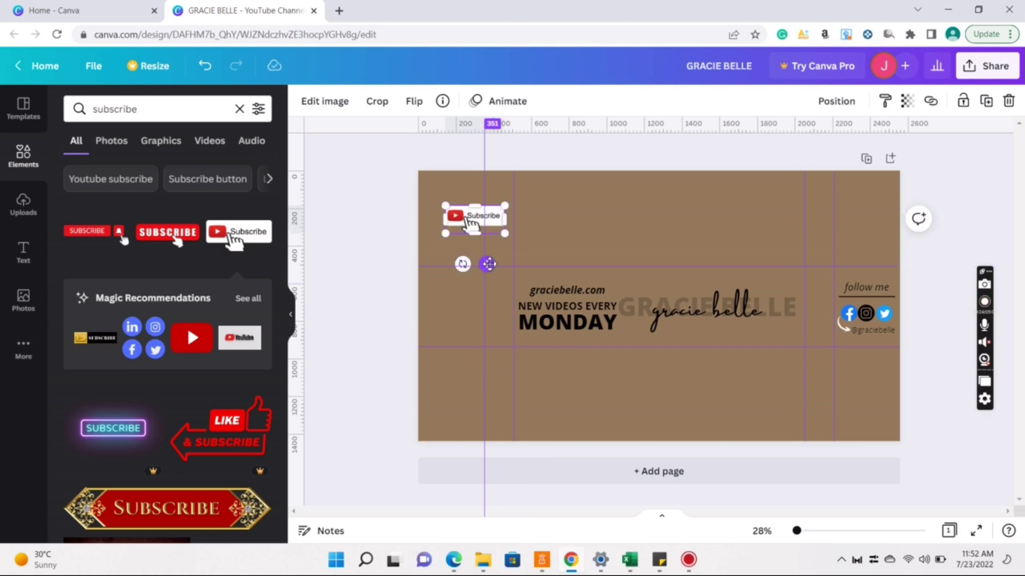
{"action": "left_click_drag", "start_coordinate": [489, 263], "coordinate": [468, 356]}
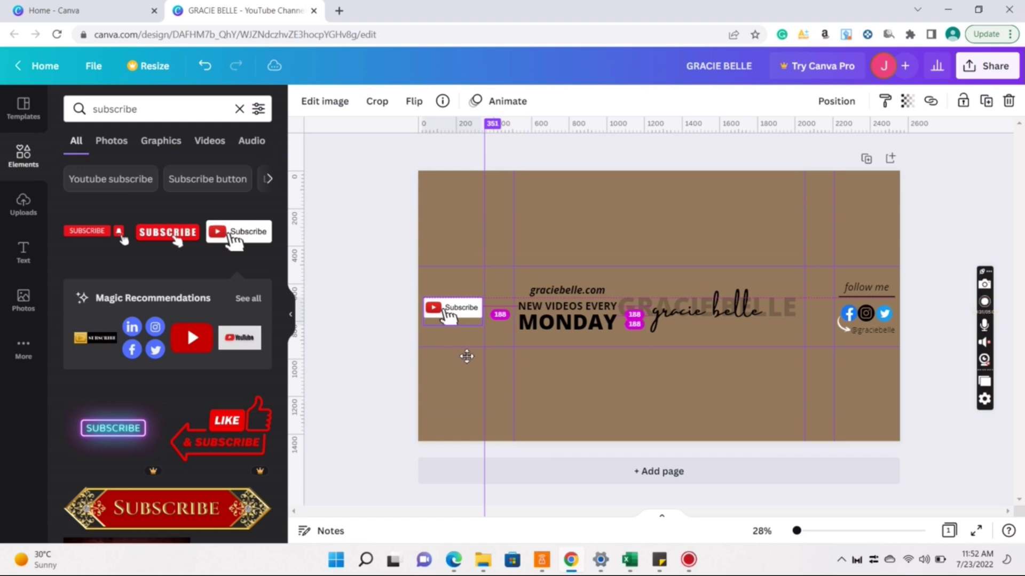
{"action": "left_click_drag", "start_coordinate": [466, 356], "coordinate": [465, 355]}
{"action": "left_click", "coordinate": [379, 354]}
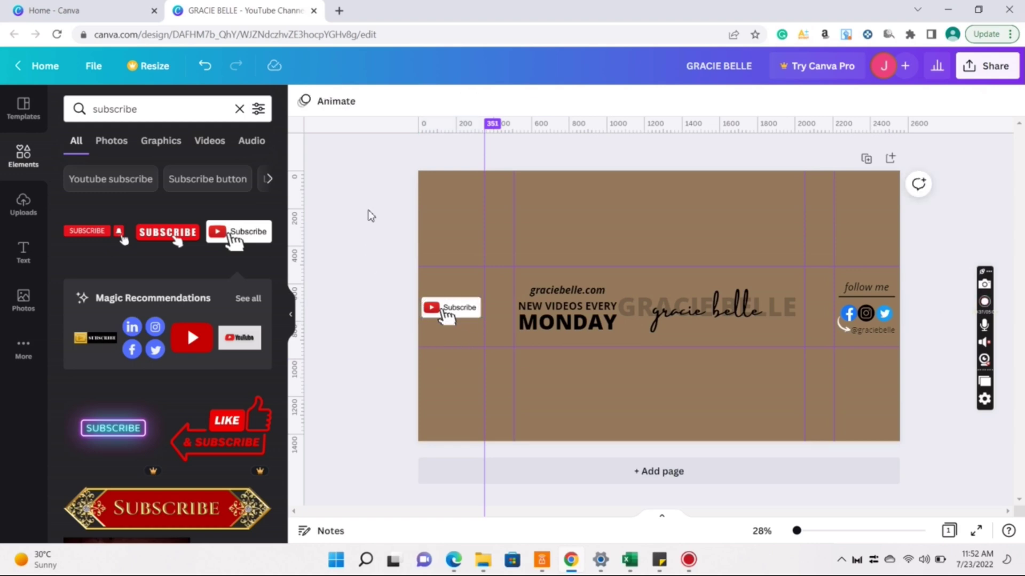
- Search 'sparkle' and place a small white sparkle left of the follow me block
{"action": "left_click", "coordinate": [163, 109]}
{"action": "key", "text": "ctrl+a"}
{"action": "type", "text": "sparkle"}
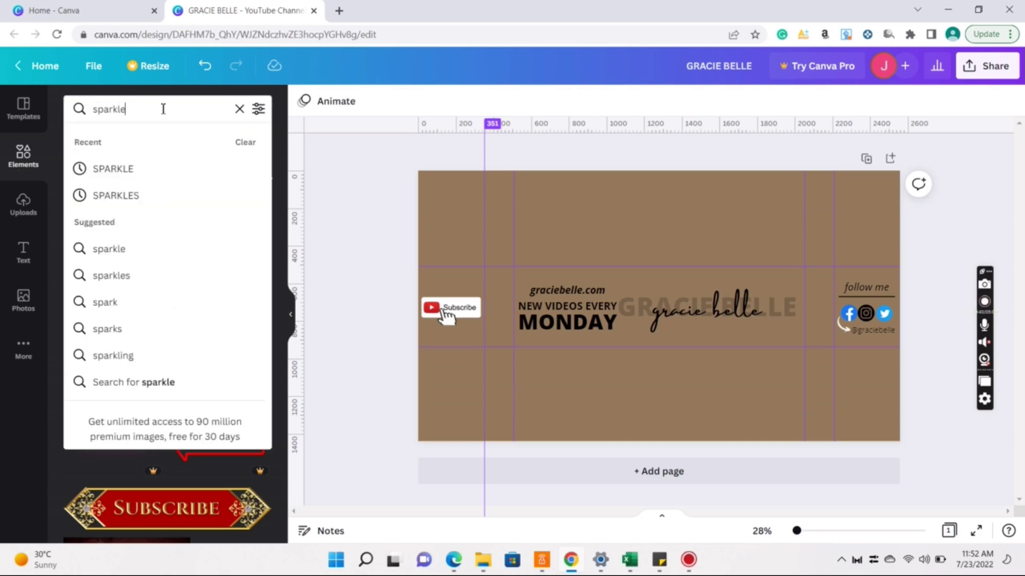
{"action": "key", "text": "Return"}
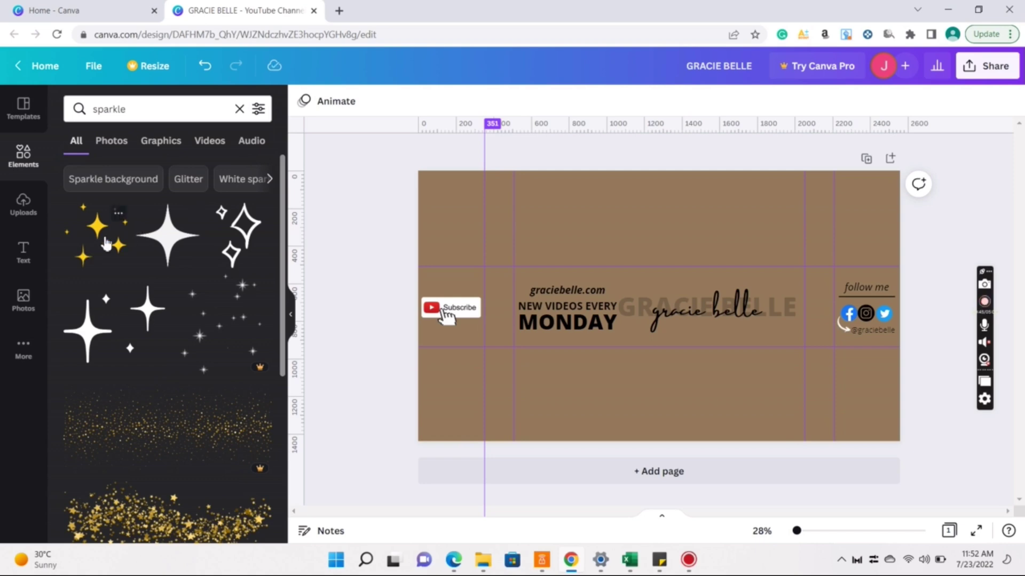
{"action": "left_click", "coordinate": [257, 243]}
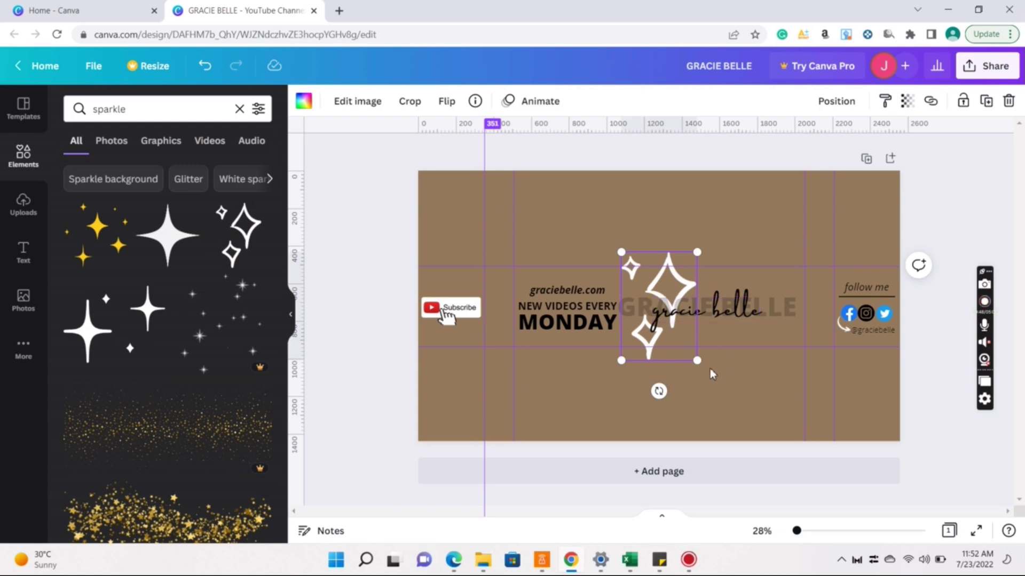
{"action": "left_click_drag", "start_coordinate": [699, 362], "coordinate": [835, 360]}
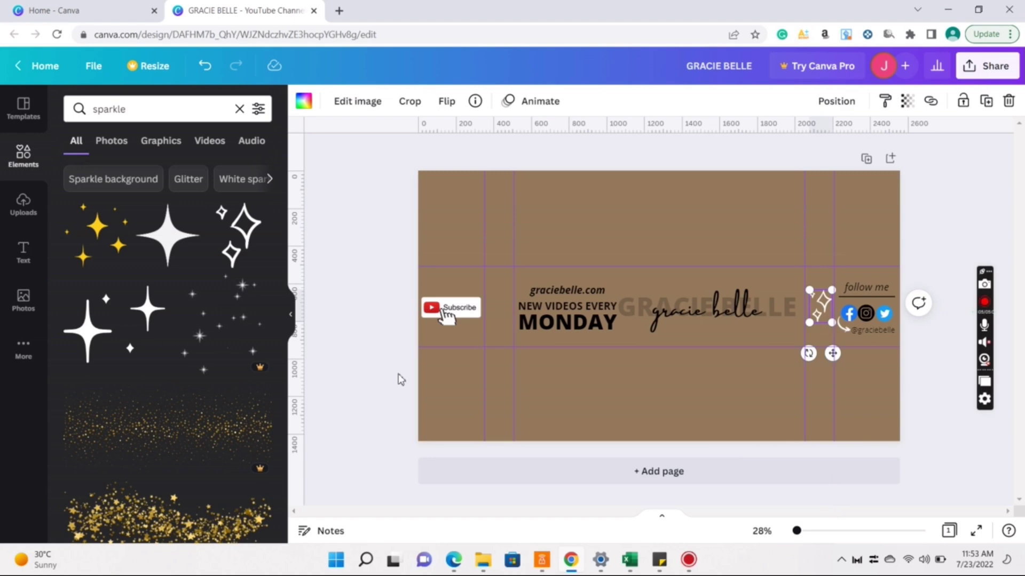
{"action": "left_click", "coordinate": [401, 379]}
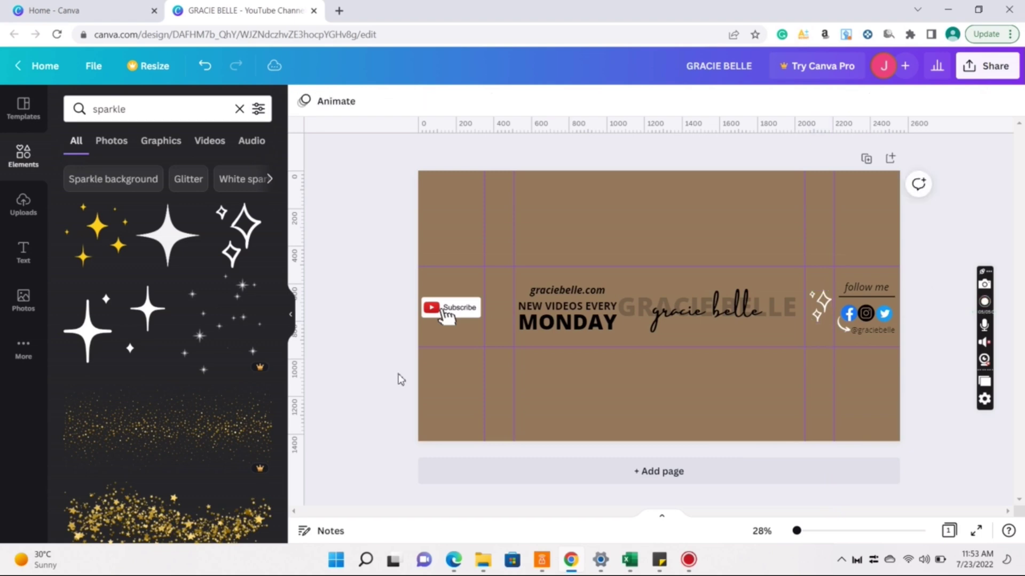
- Duplicate the sparkle and move the copy left of NEW VIDEOS EVERY
{"action": "left_click", "coordinate": [820, 303]}
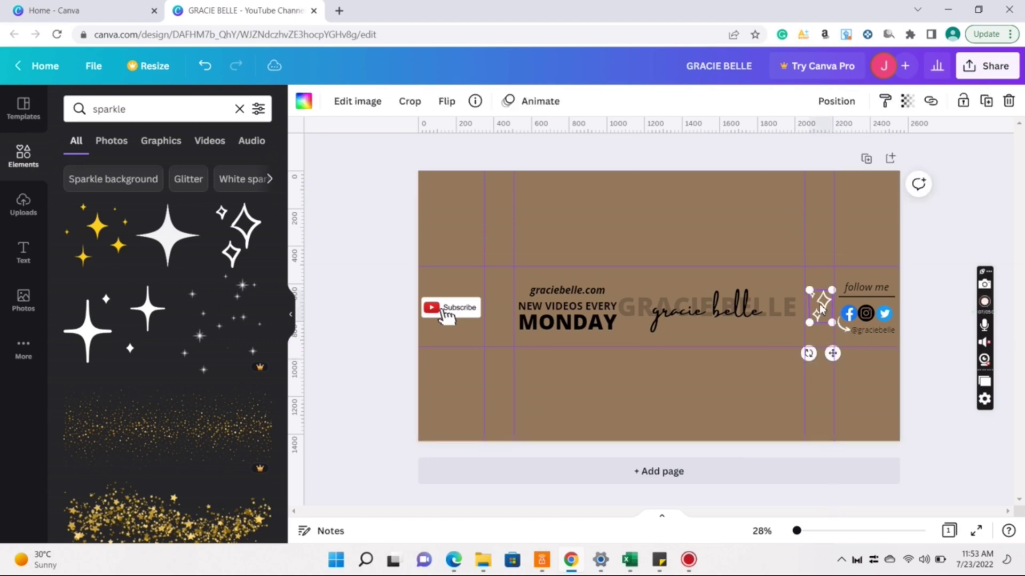
{"action": "left_click", "coordinate": [986, 101]}
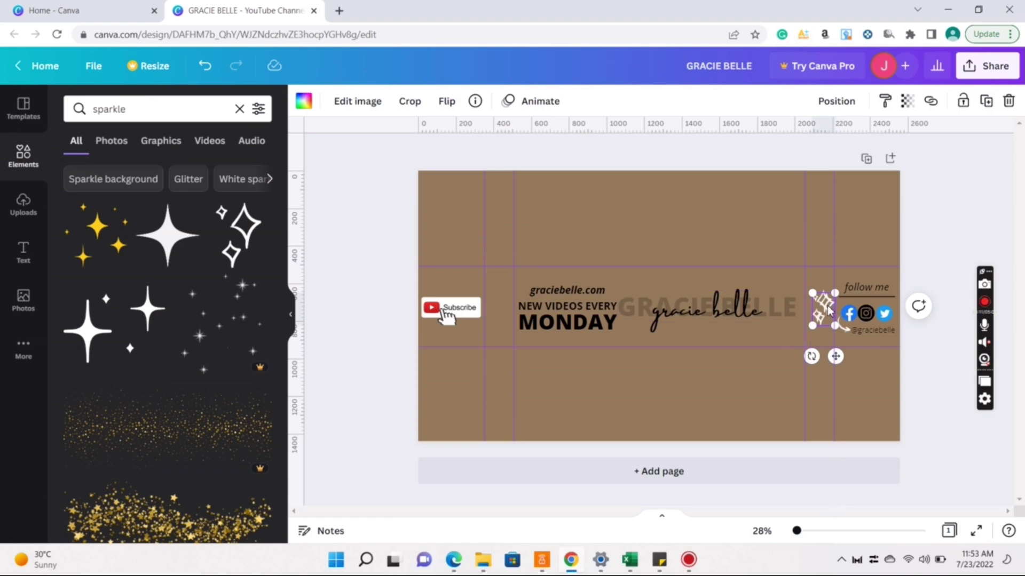
{"action": "left_click_drag", "start_coordinate": [829, 310], "coordinate": [503, 308]}
- Apply the Hollow text effect to MONDAY after trying Drop shadow and Lift
{"action": "left_click", "coordinate": [384, 231]}
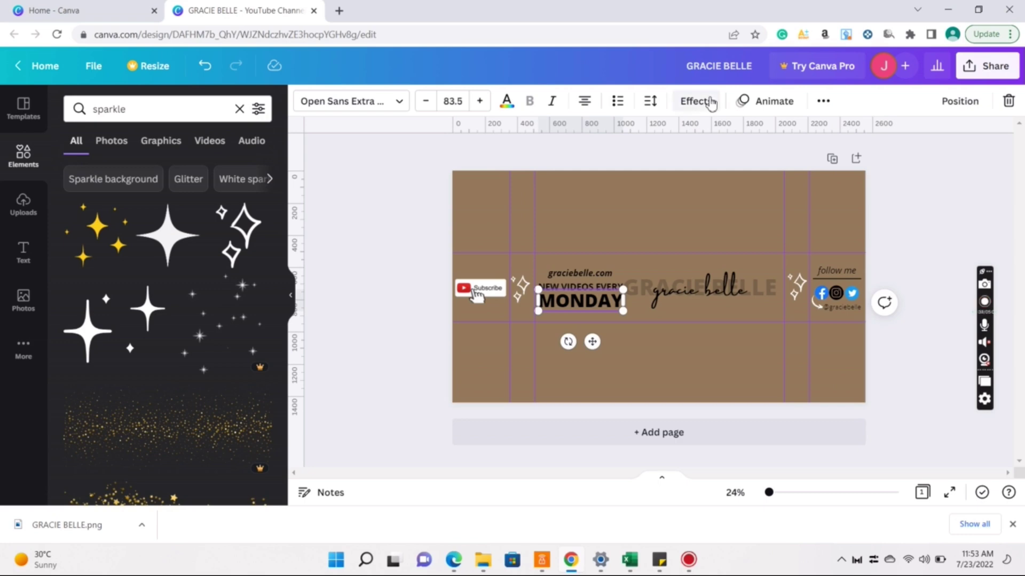
{"action": "left_click", "coordinate": [696, 101]}
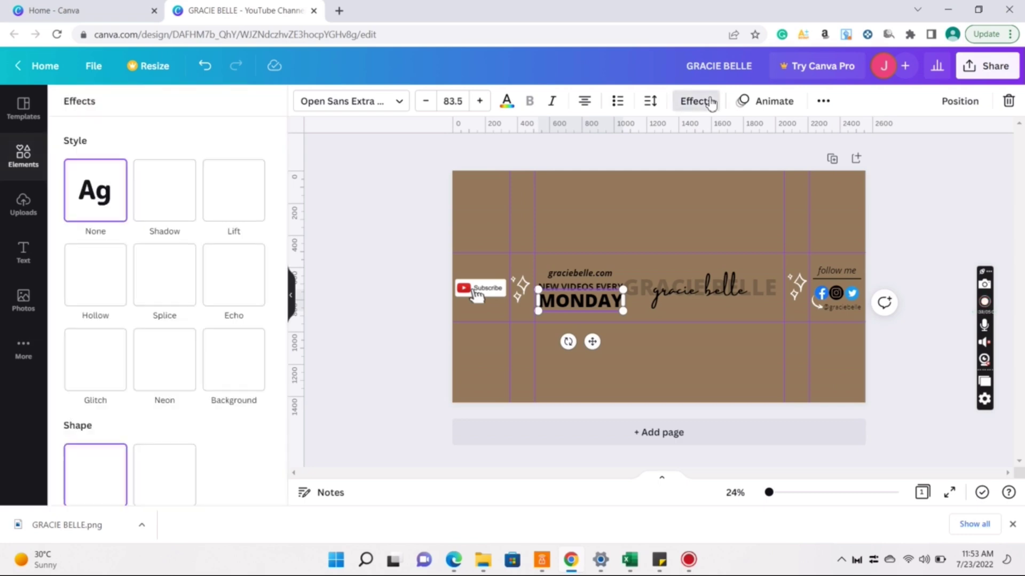
{"action": "left_click", "coordinate": [181, 228]}
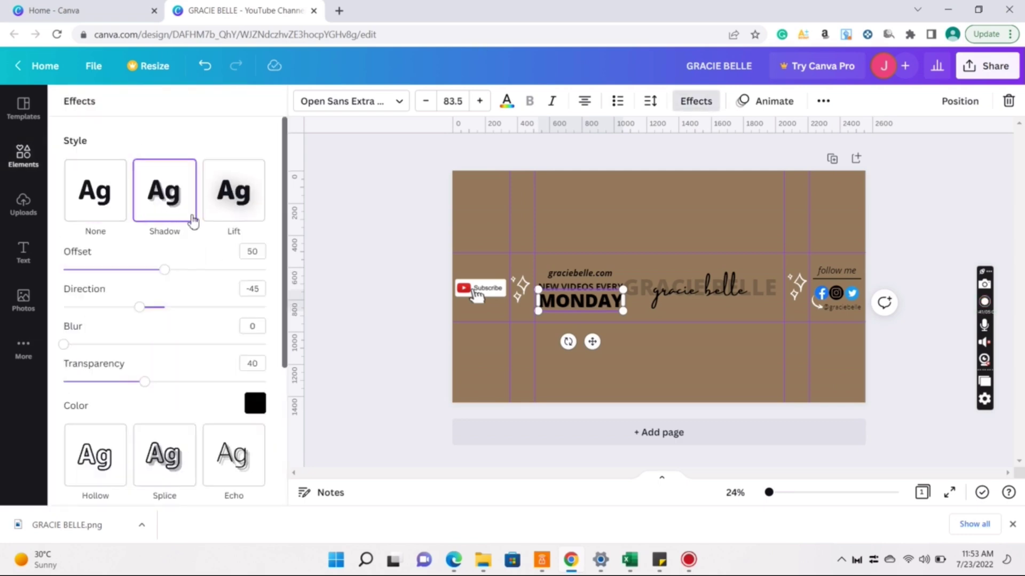
{"action": "left_click", "coordinate": [227, 203]}
{"action": "left_click", "coordinate": [101, 332]}
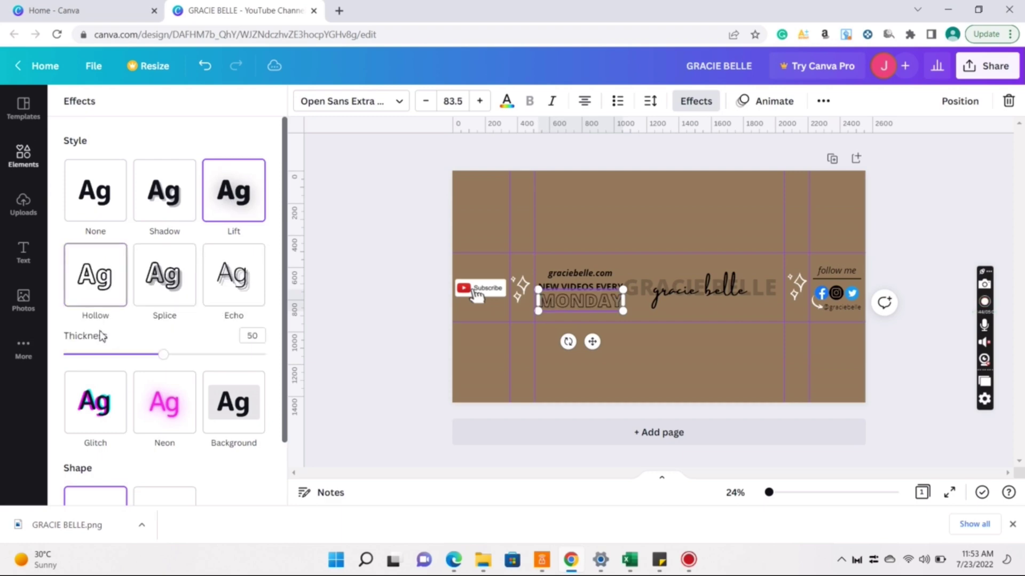
{"action": "left_click", "coordinate": [383, 344]}
{"action": "left_click", "coordinate": [383, 344]}
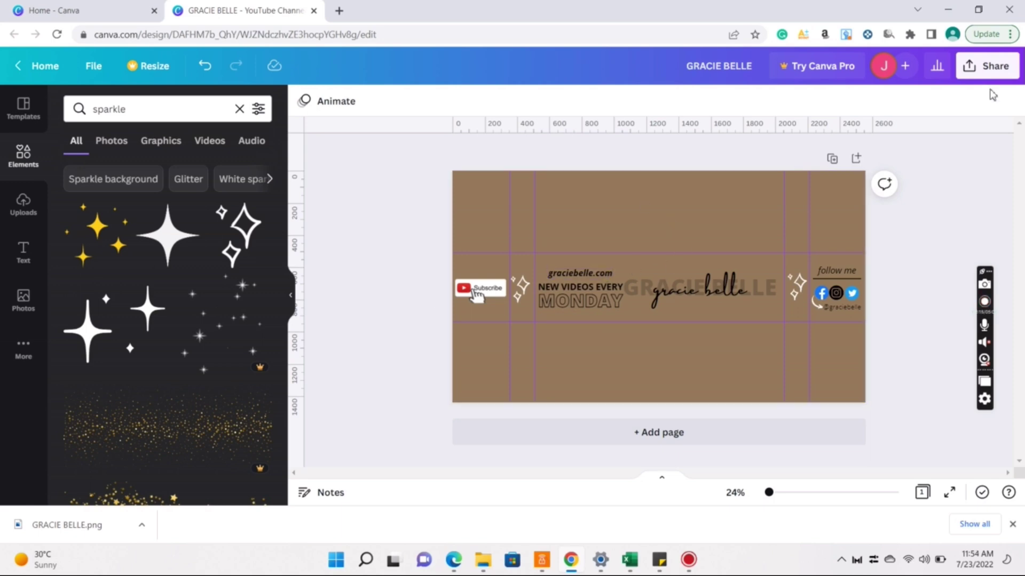
- Download the banner from Share as a 2560 × 1440 PNG
{"action": "left_click", "coordinate": [974, 72]}
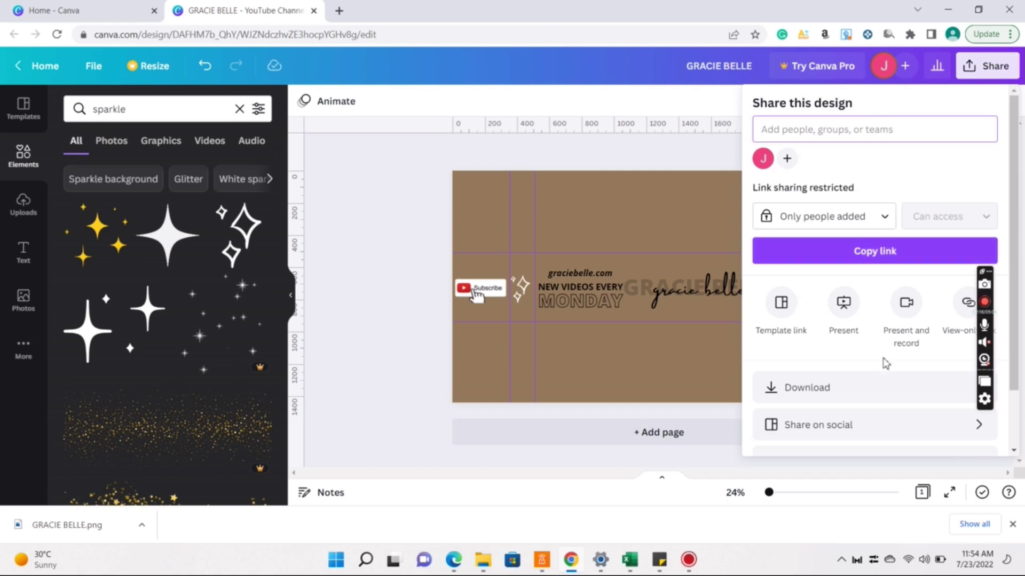
{"action": "left_click", "coordinate": [872, 397]}
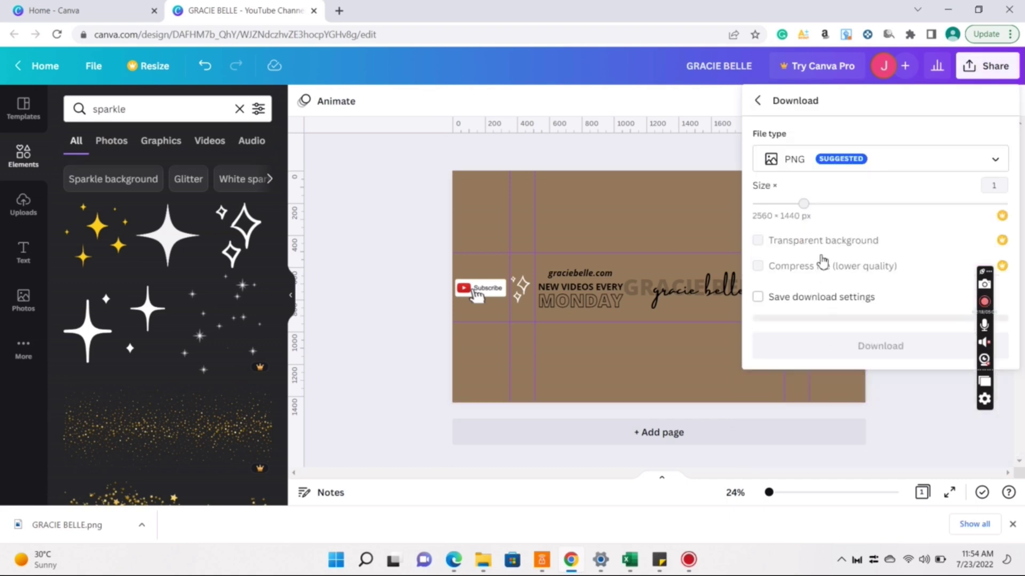
{"action": "left_click", "coordinate": [890, 344]}
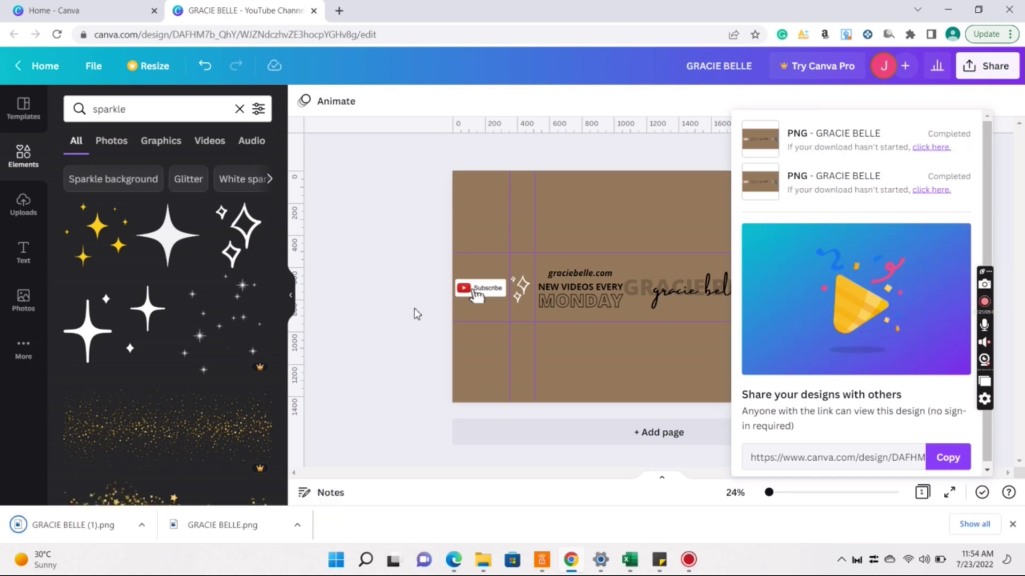
{"action": "left_click", "coordinate": [415, 309]}
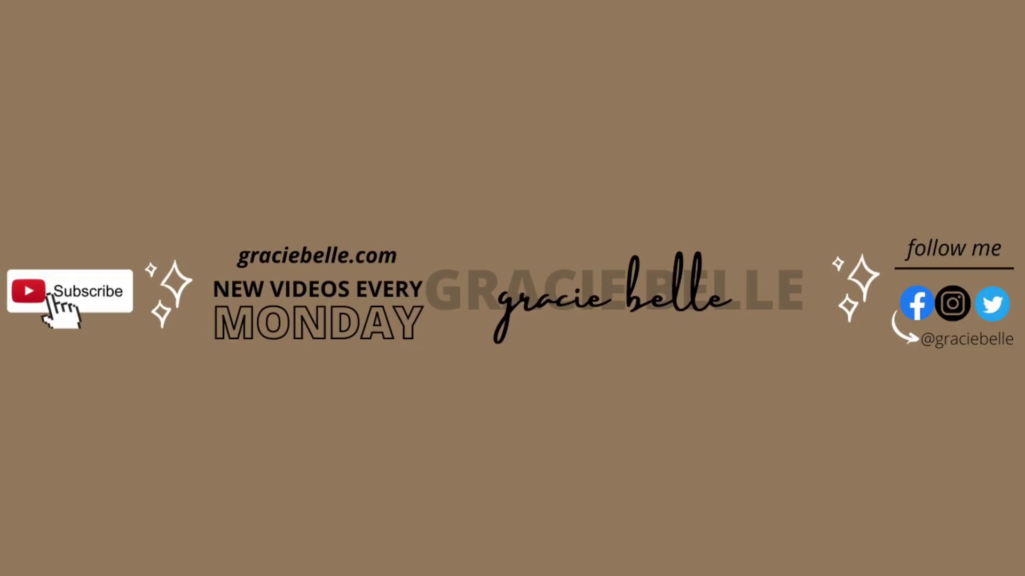